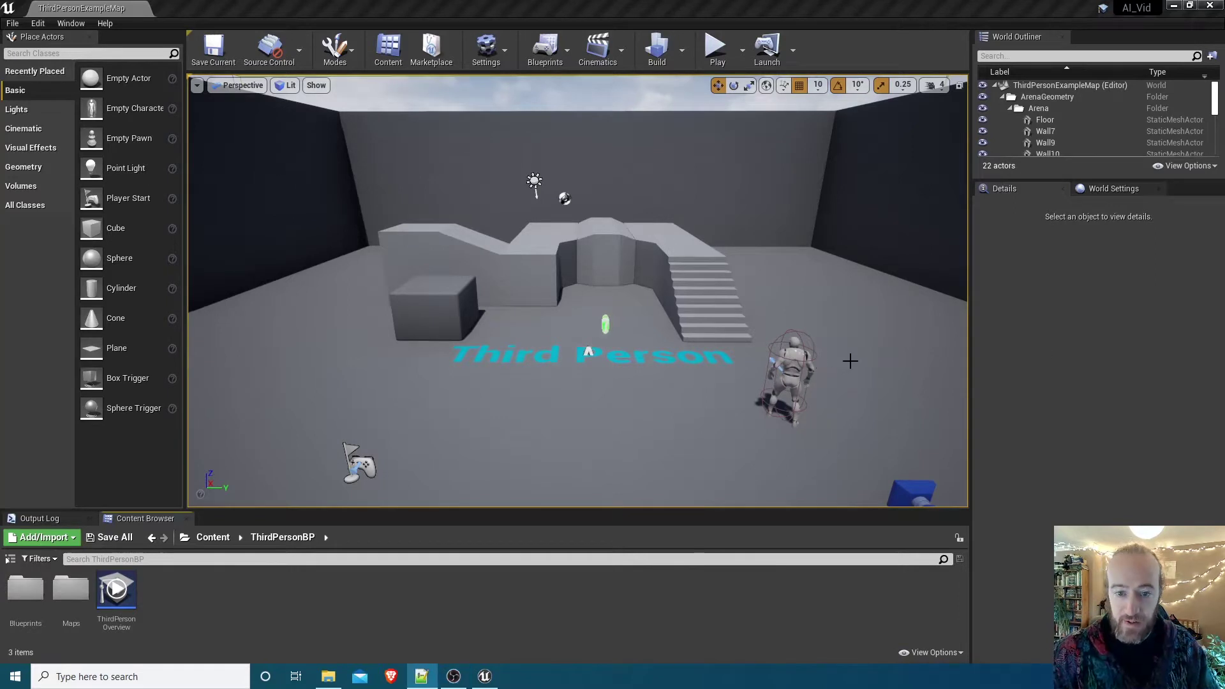
- Return the Content Browser from ThirdPersonBP to the root Content folder
{"action": "left_click", "coordinate": [217, 539]}
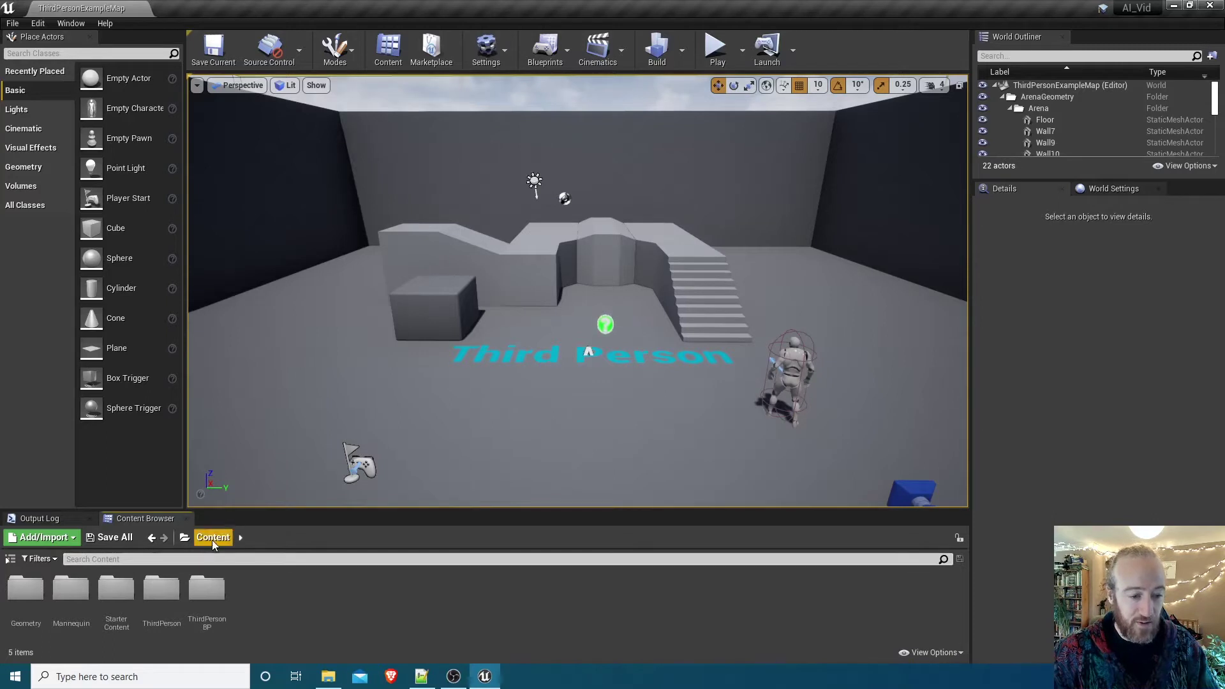
- Create a new Blueprint class with Character as parent, named BP_Enemy
{"action": "right_click", "coordinate": [256, 600]}
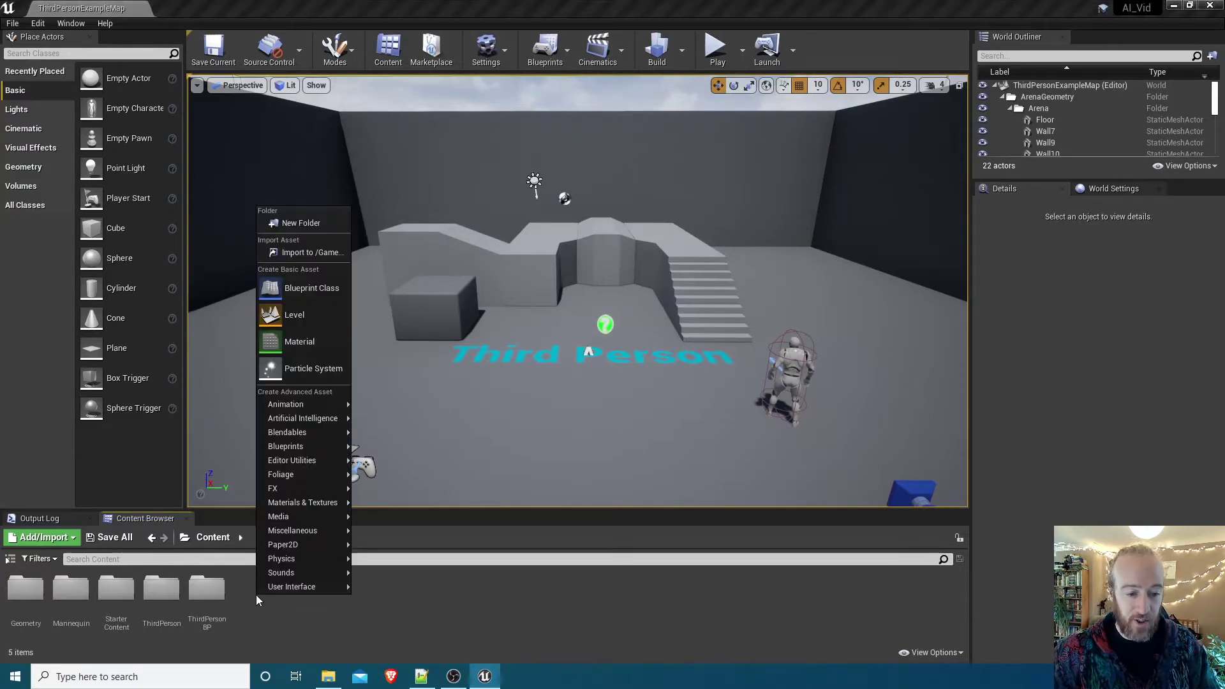
{"action": "left_click", "coordinate": [297, 291]}
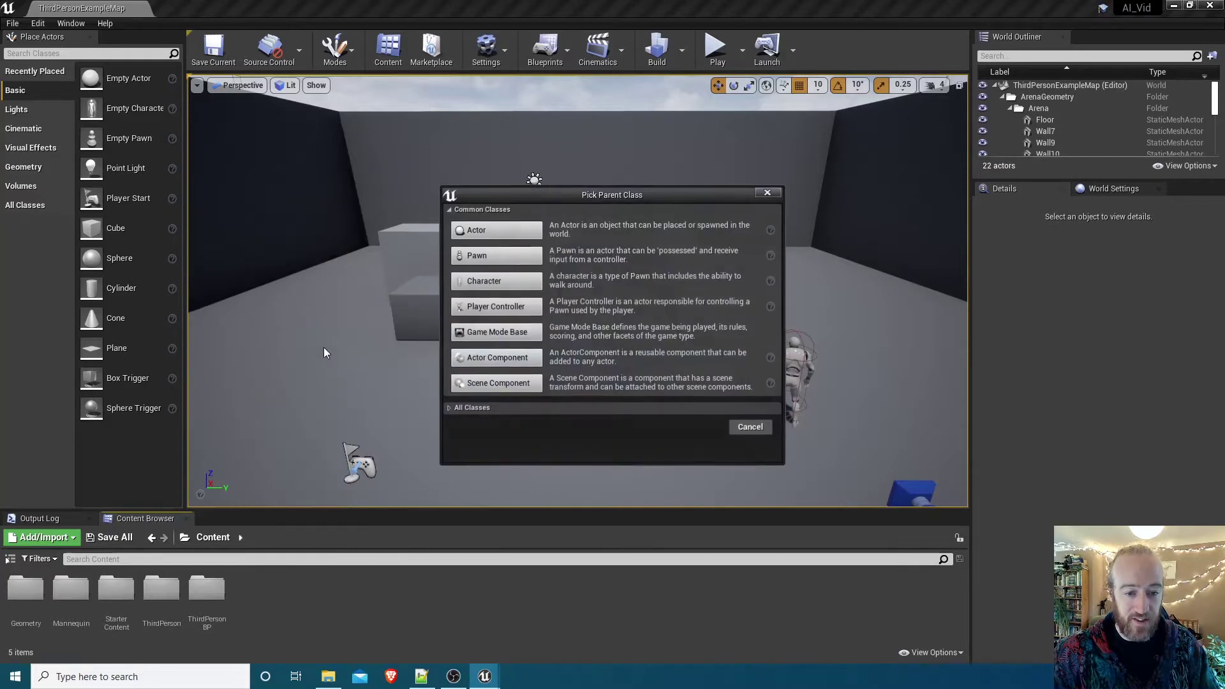
{"action": "left_click", "coordinate": [500, 285]}
{"action": "type", "text": "BP"}
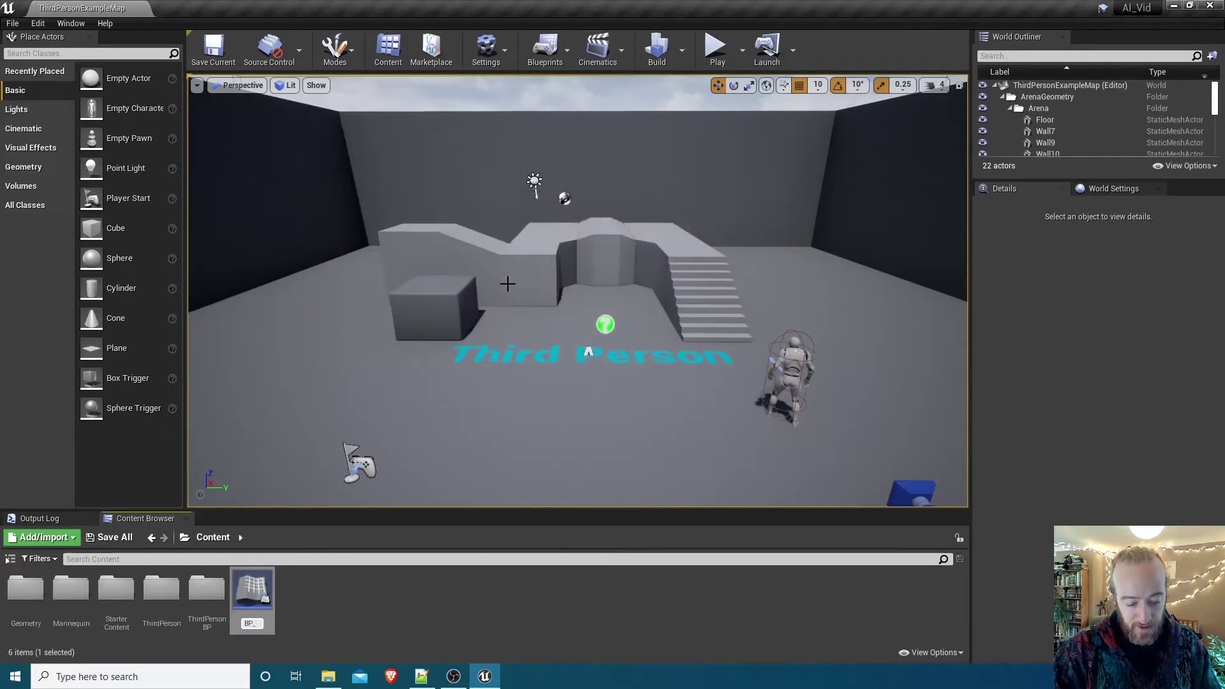
{"action": "type", "text": "_Enemy"}
{"action": "key", "text": "Return"}
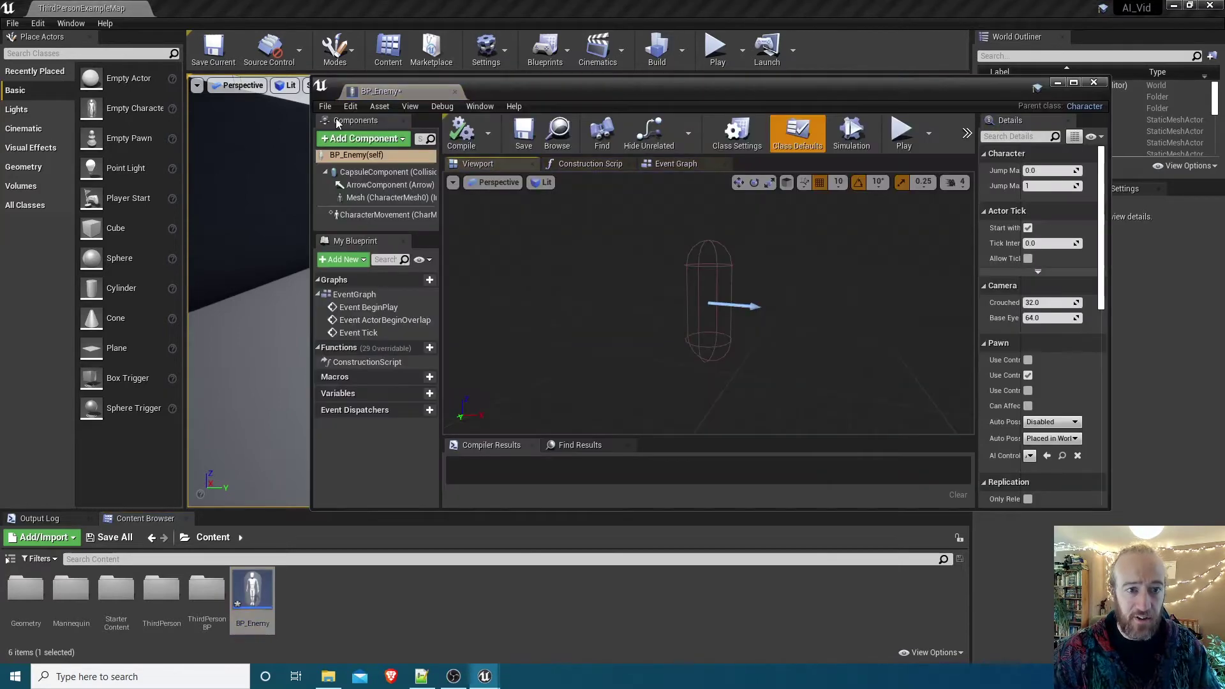
- Dock the BP_Enemy editor and give its Mesh component the SK_Mannequin skeletal mesh
{"action": "left_click_drag", "start_coordinate": [400, 90], "coordinate": [204, 9]}
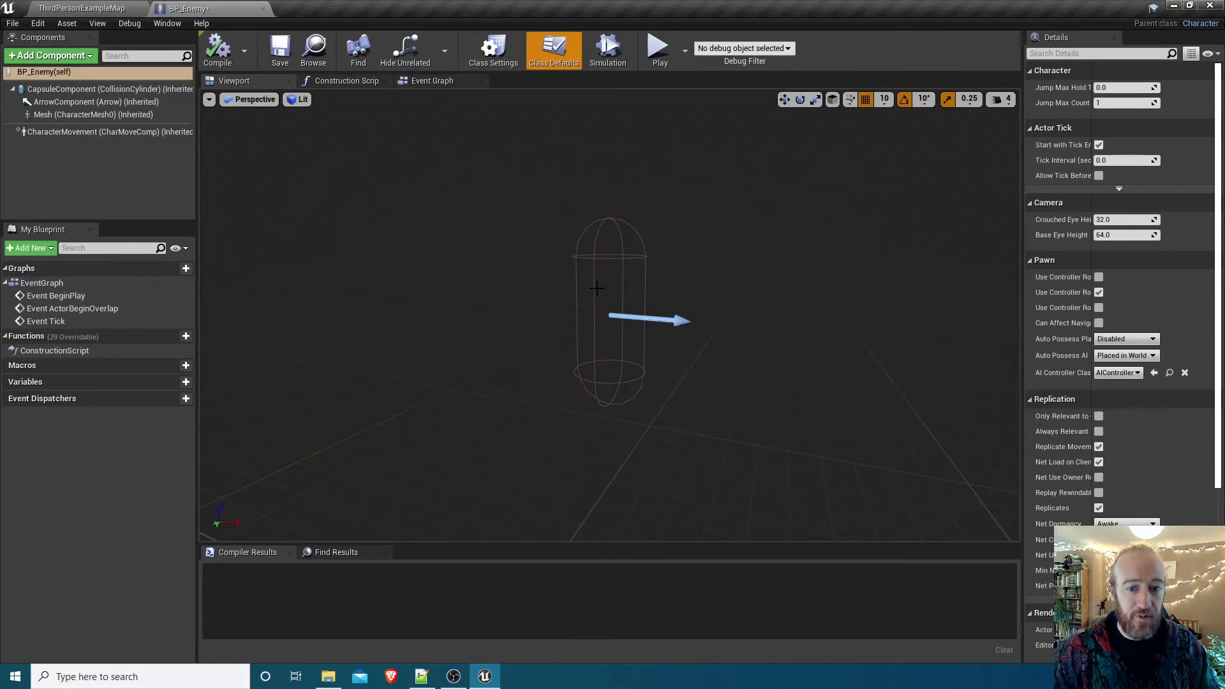
{"action": "left_click", "coordinate": [93, 115]}
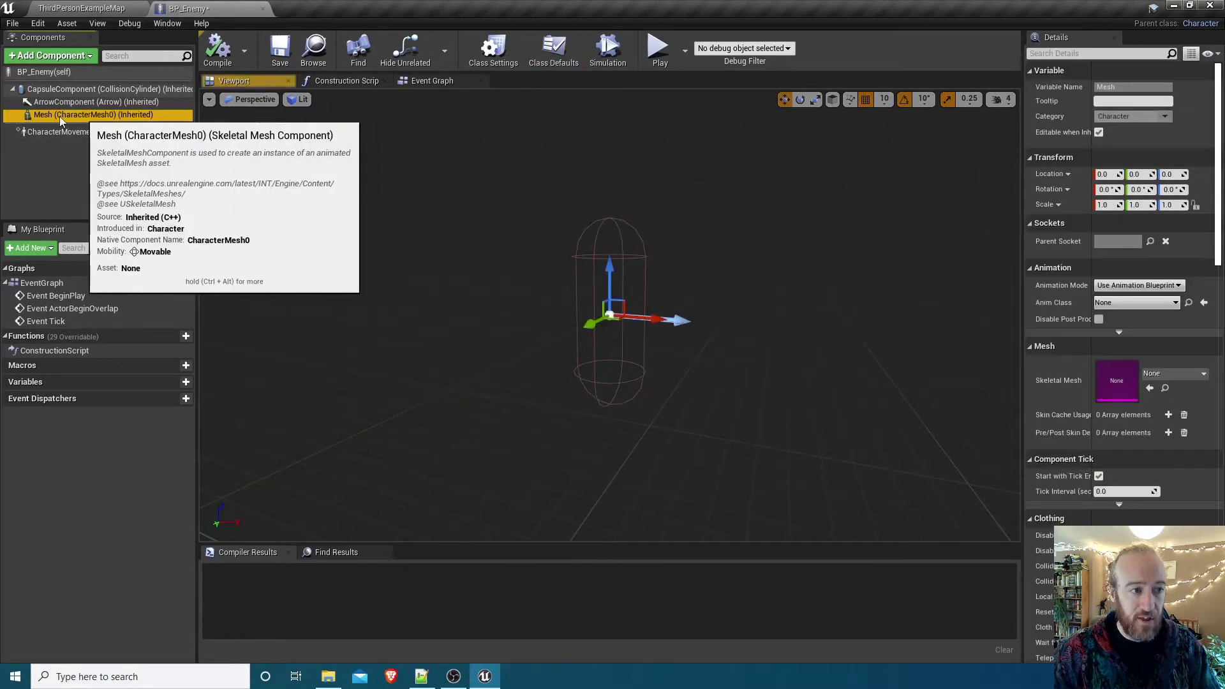
{"action": "left_click", "coordinate": [1159, 376]}
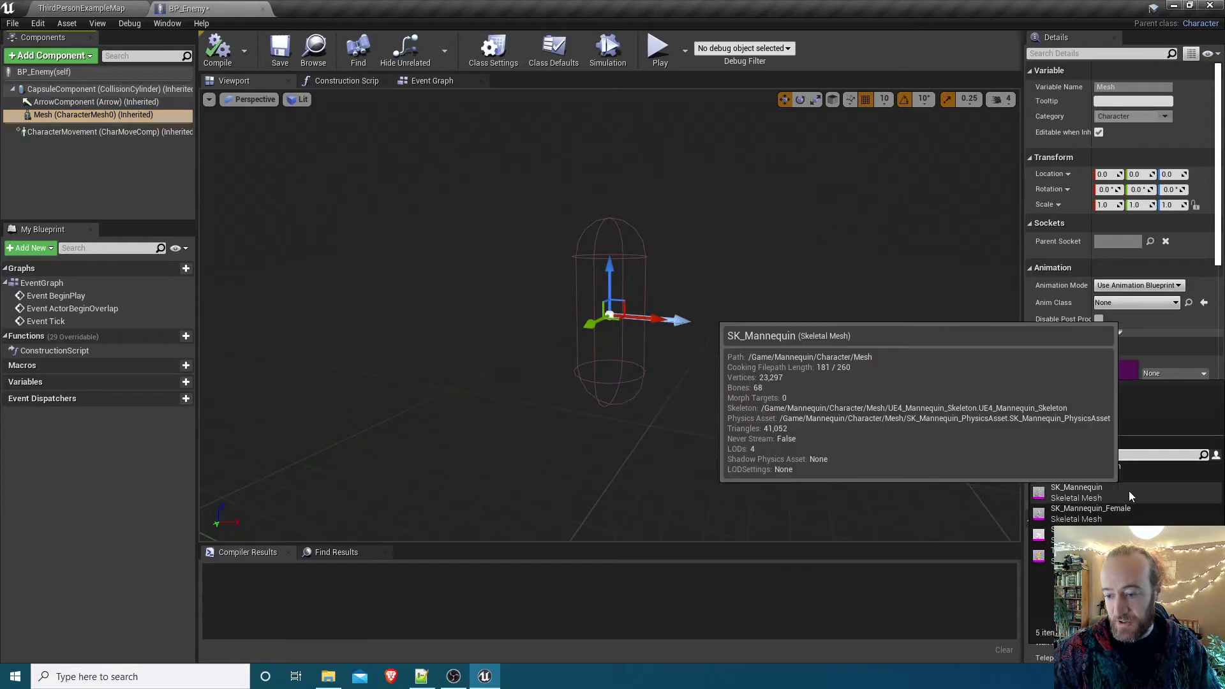
{"action": "left_click", "coordinate": [1076, 488]}
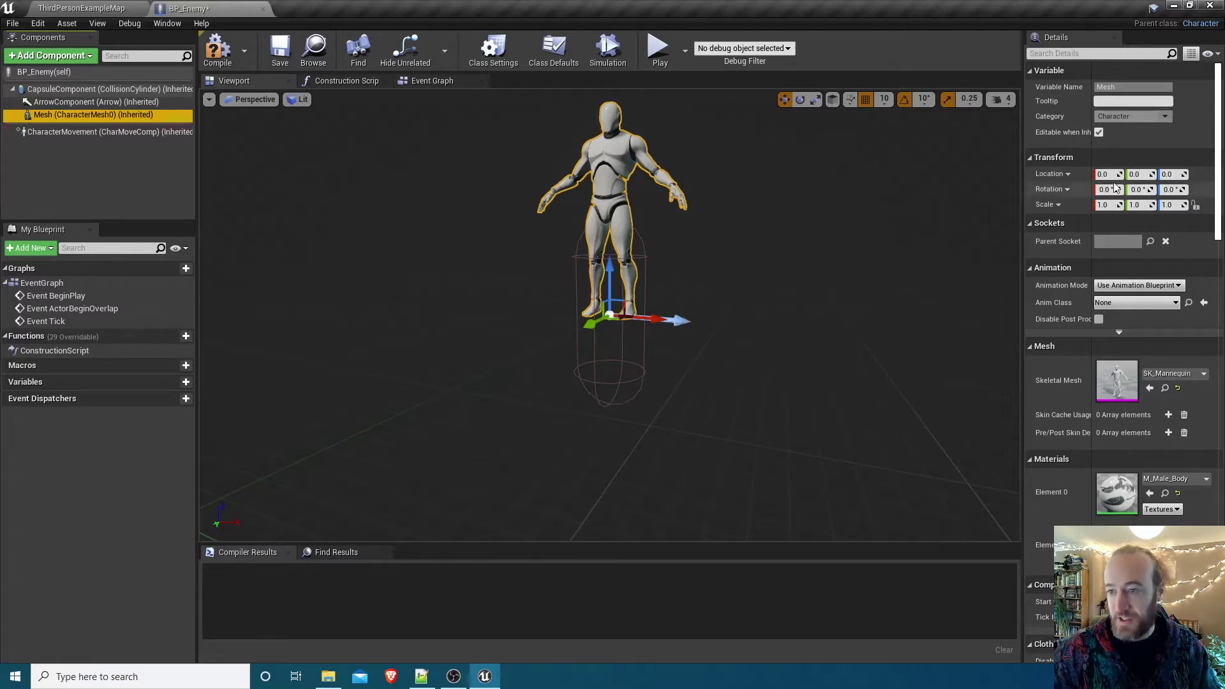
- Lower the mesh to Z -85 and rotate it -90 degrees around Z
{"action": "left_click", "coordinate": [1169, 173]}
{"action": "type", "text": "-"}
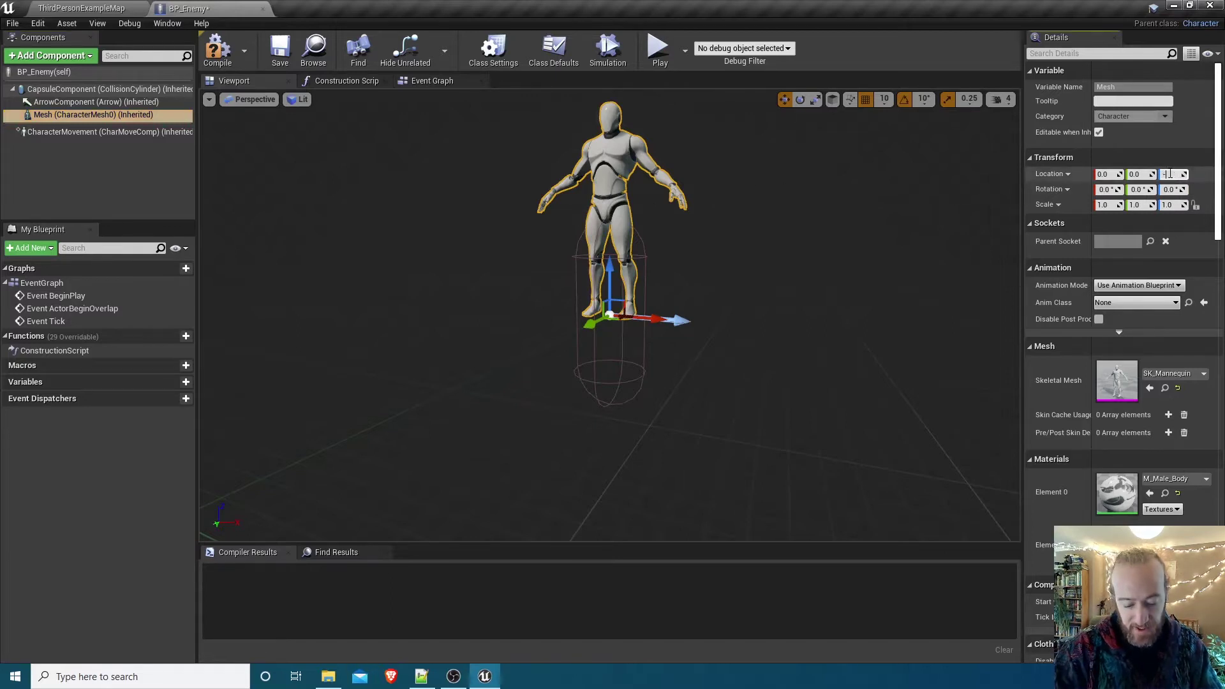
{"action": "type", "text": "85"}
{"action": "key", "text": "Return"}
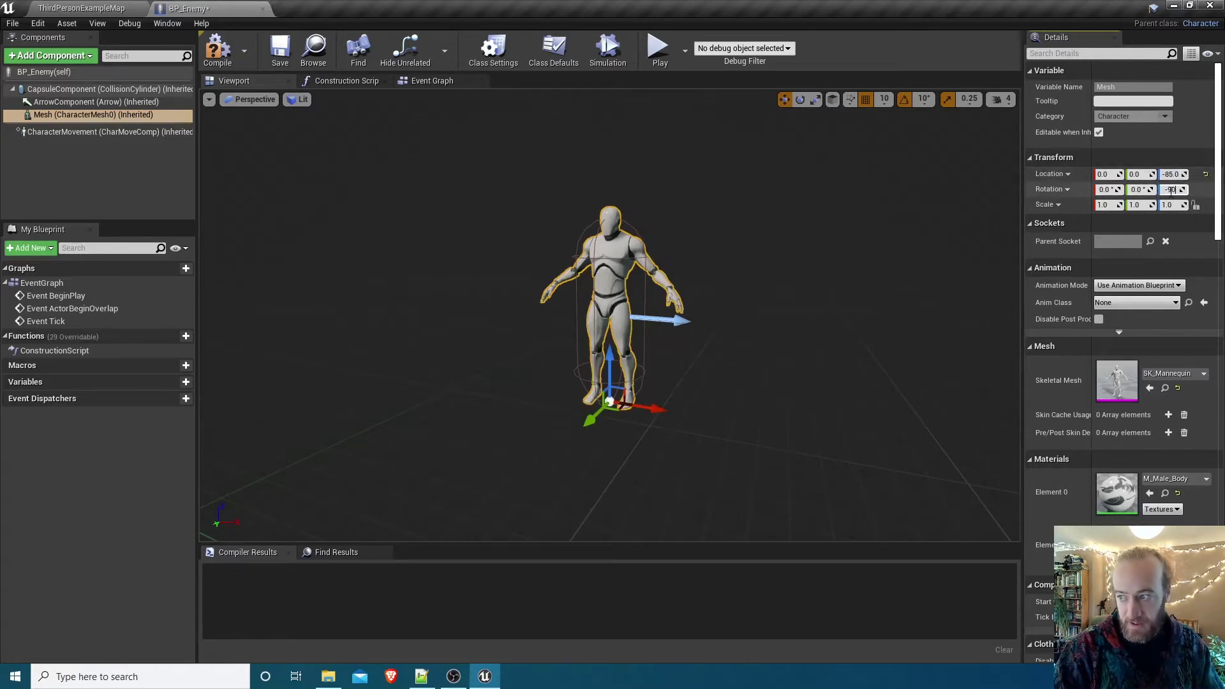
{"action": "key", "text": "Return"}
{"action": "left_click_drag", "start_coordinate": [724, 369], "coordinate": [762, 322]}
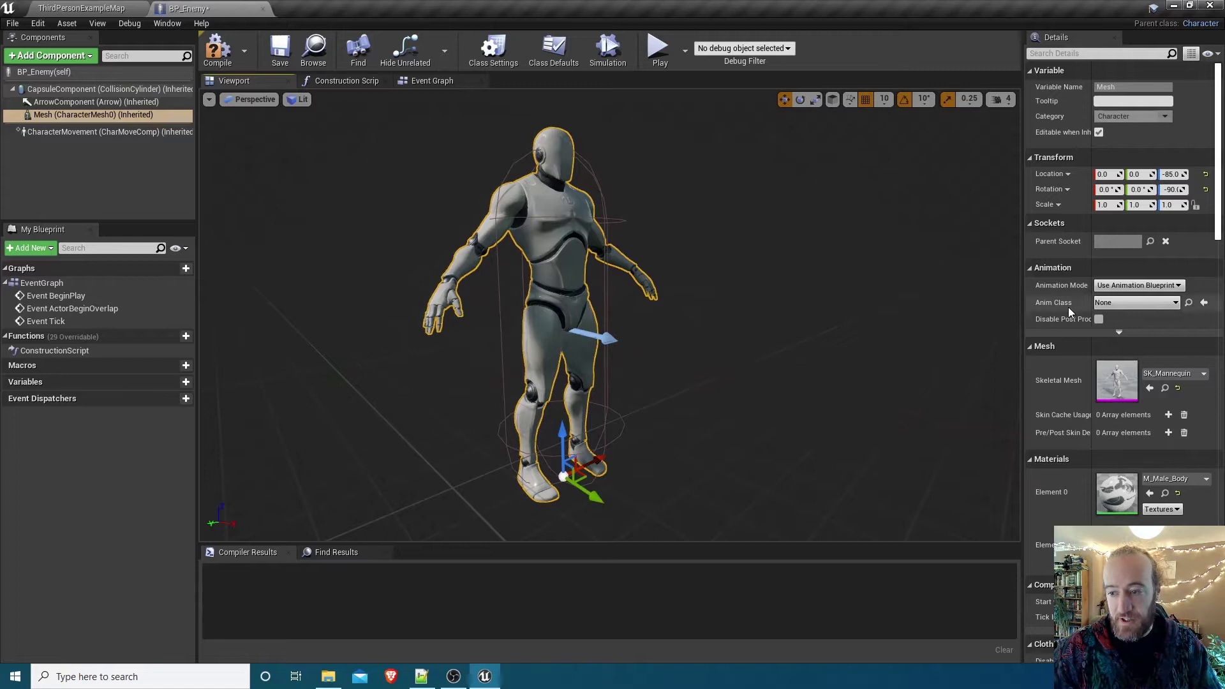
- Set the mesh's Anim Class to ThirdPerson_AnimBP
{"action": "left_click", "coordinate": [124, 121]}
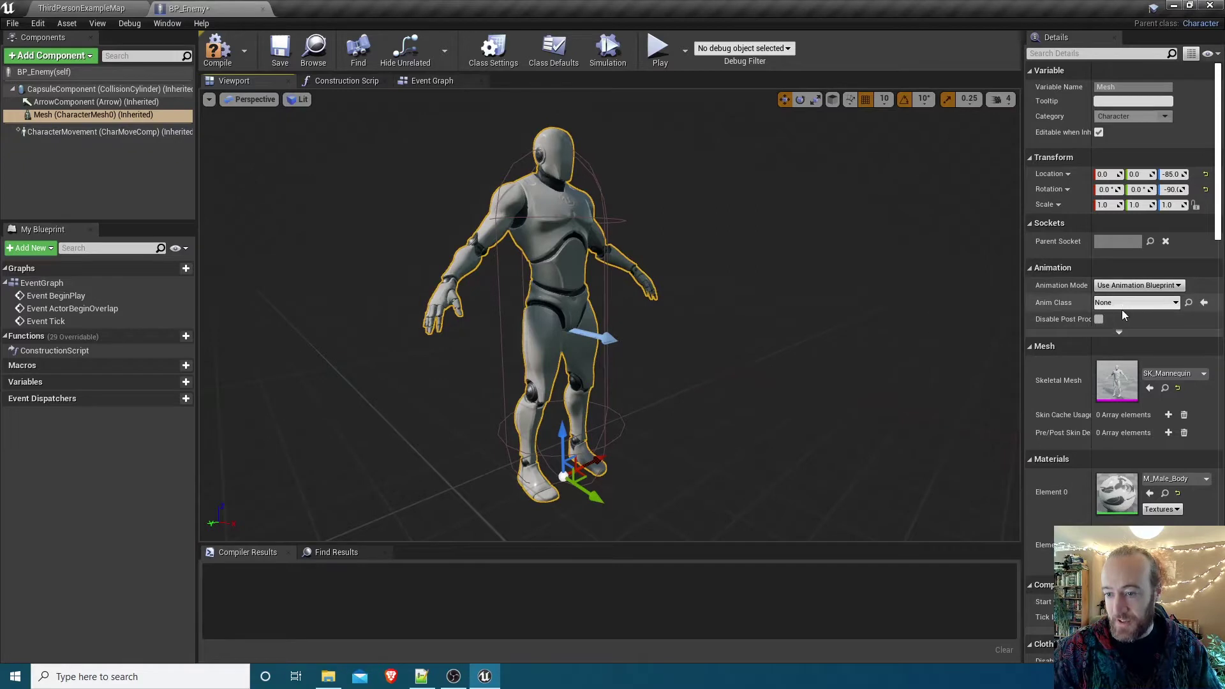
{"action": "left_click", "coordinate": [1122, 305]}
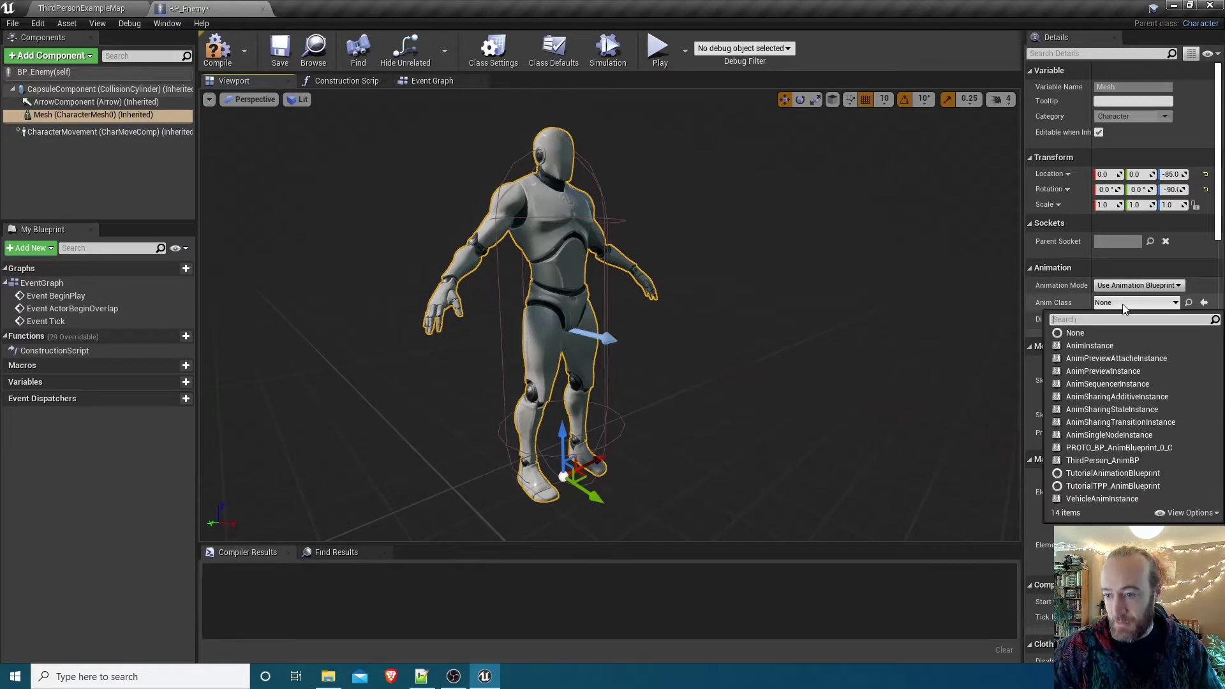
{"action": "left_click", "coordinate": [1121, 463]}
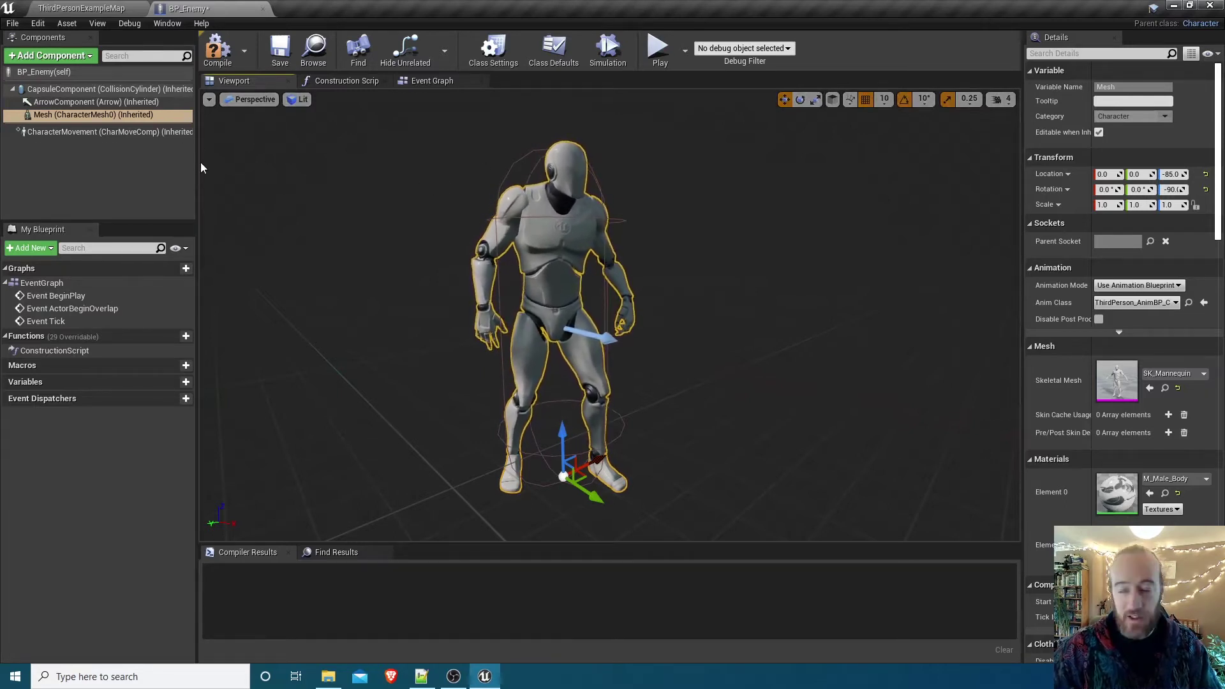
- Add an AIPerception component to BP_Enemy and select it to view its settings
{"action": "left_click", "coordinate": [71, 58]}
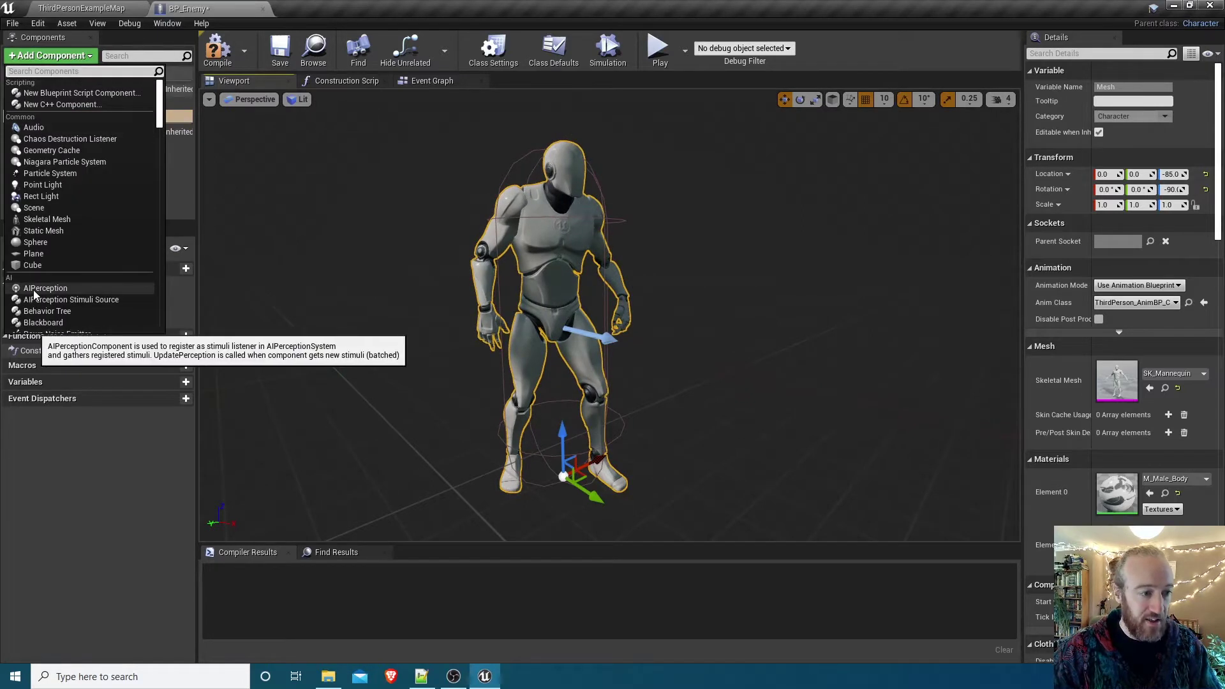
{"action": "key", "text": "Escape"}
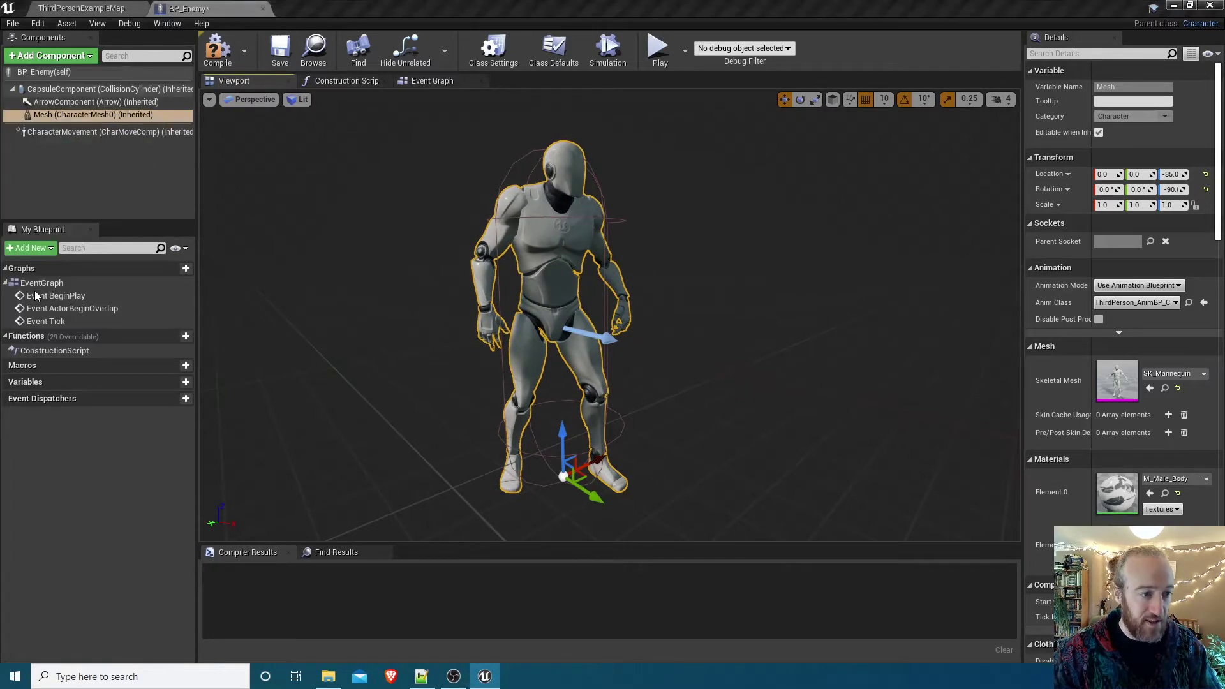
{"action": "left_click", "coordinate": [116, 194]}
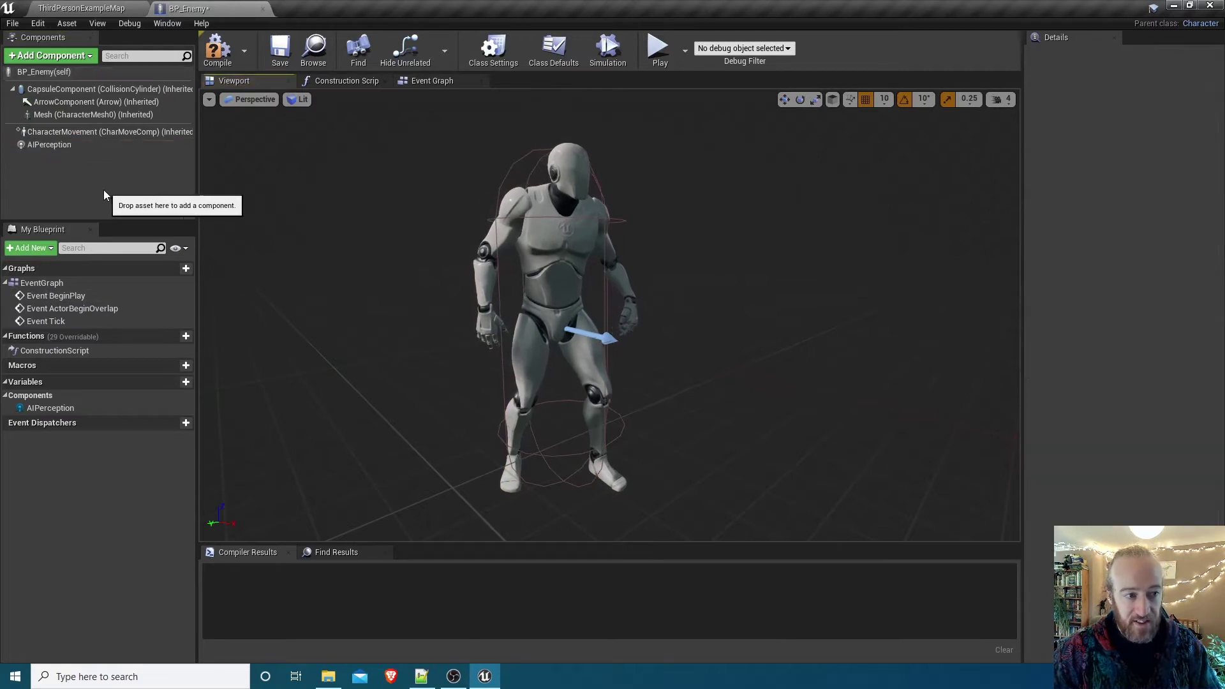
{"action": "left_click", "coordinate": [67, 145]}
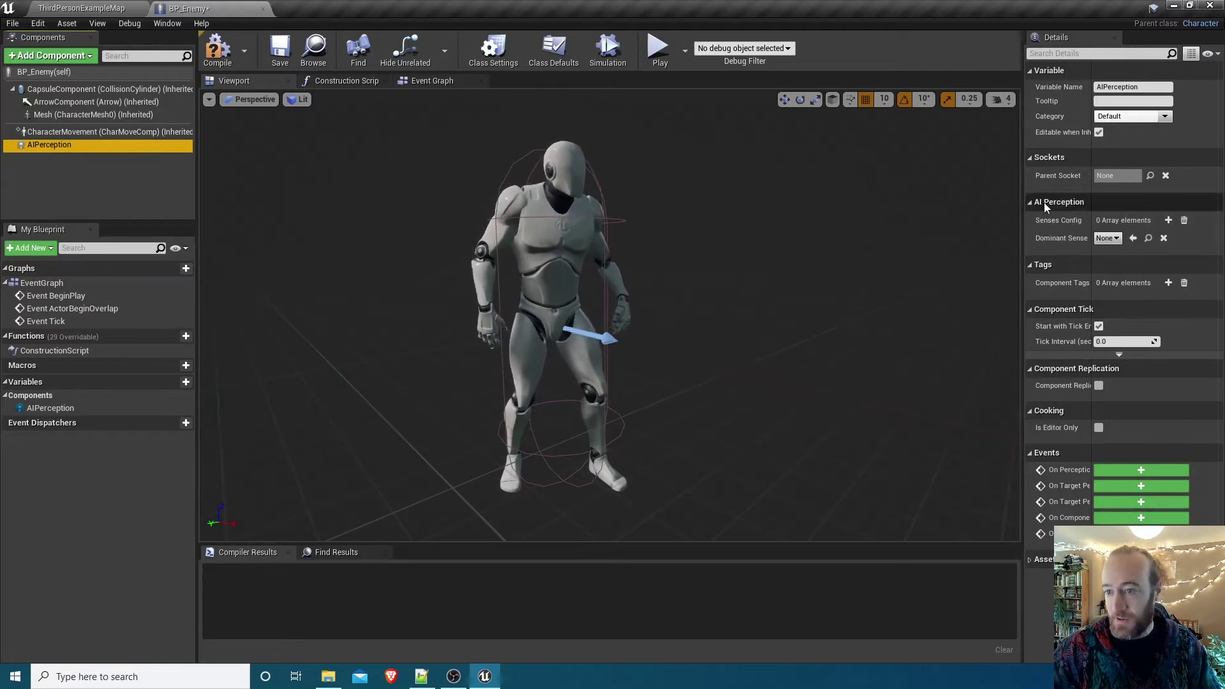
- Add an AI Sight sense with Sight Radius 1500 and Lose Sight Radius 2000
{"action": "left_click", "coordinate": [1168, 220]}
{"action": "left_click", "coordinate": [1138, 236]}
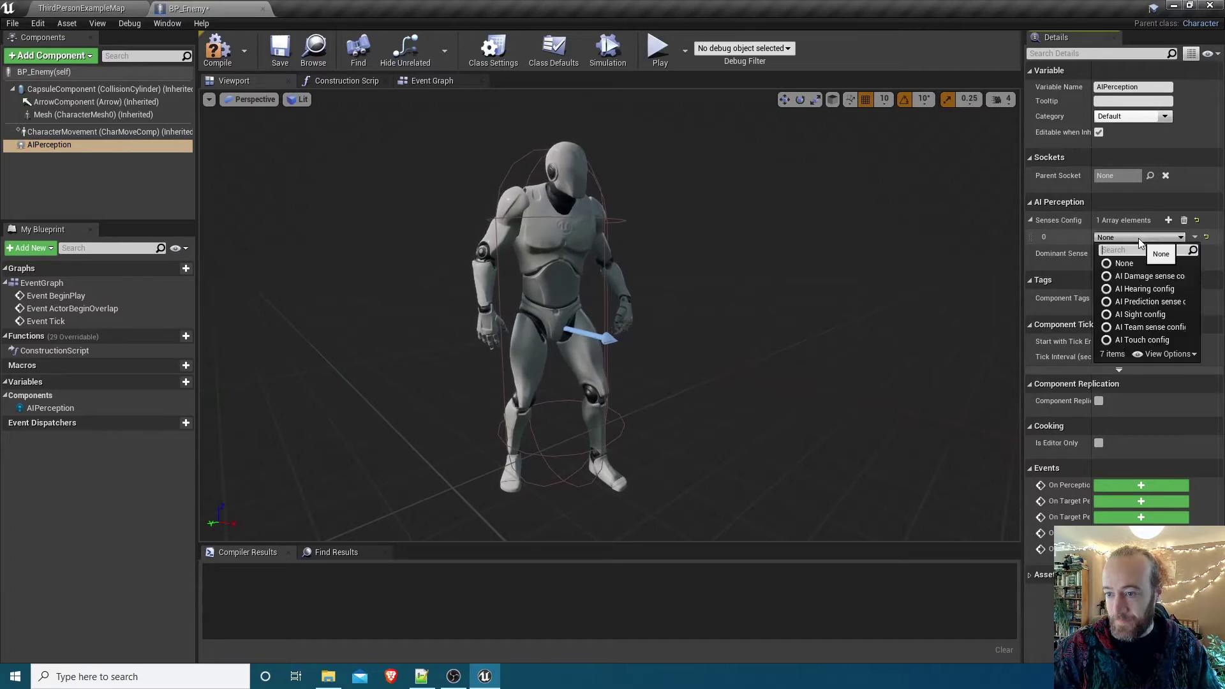
{"action": "left_click", "coordinate": [1148, 315]}
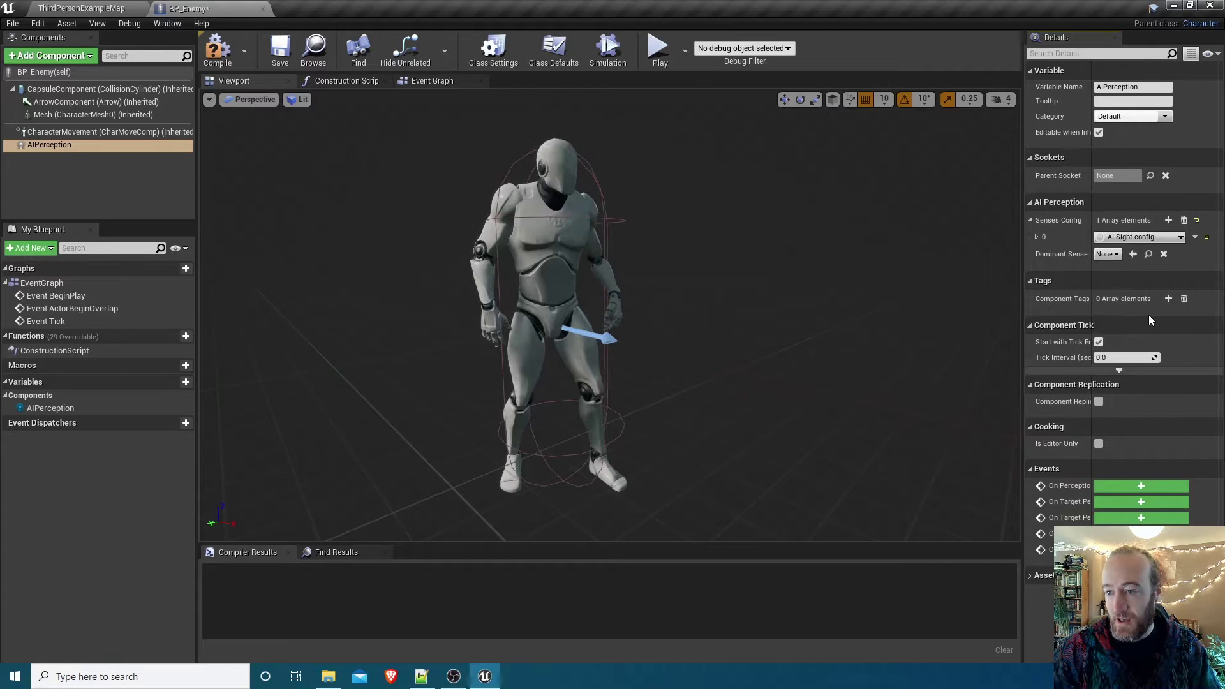
{"action": "left_click", "coordinate": [1037, 237]}
{"action": "left_click", "coordinate": [1048, 254]}
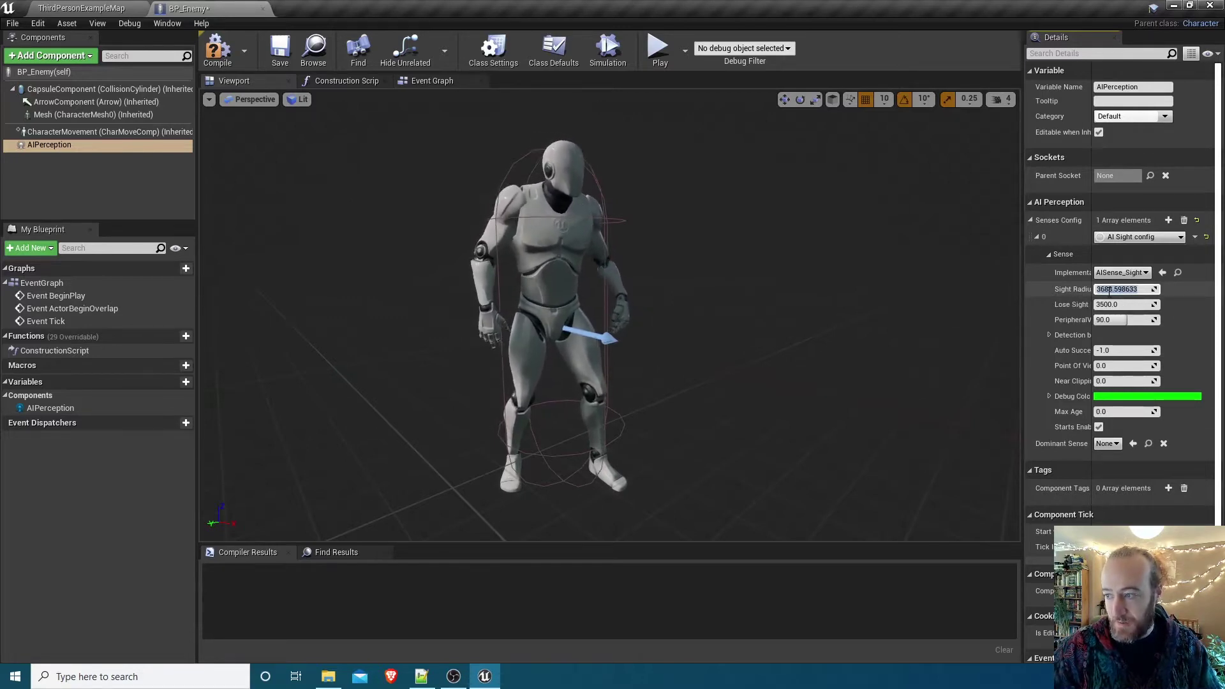
{"action": "left_click", "coordinate": [1108, 290]}
{"action": "type", "text": "15"}
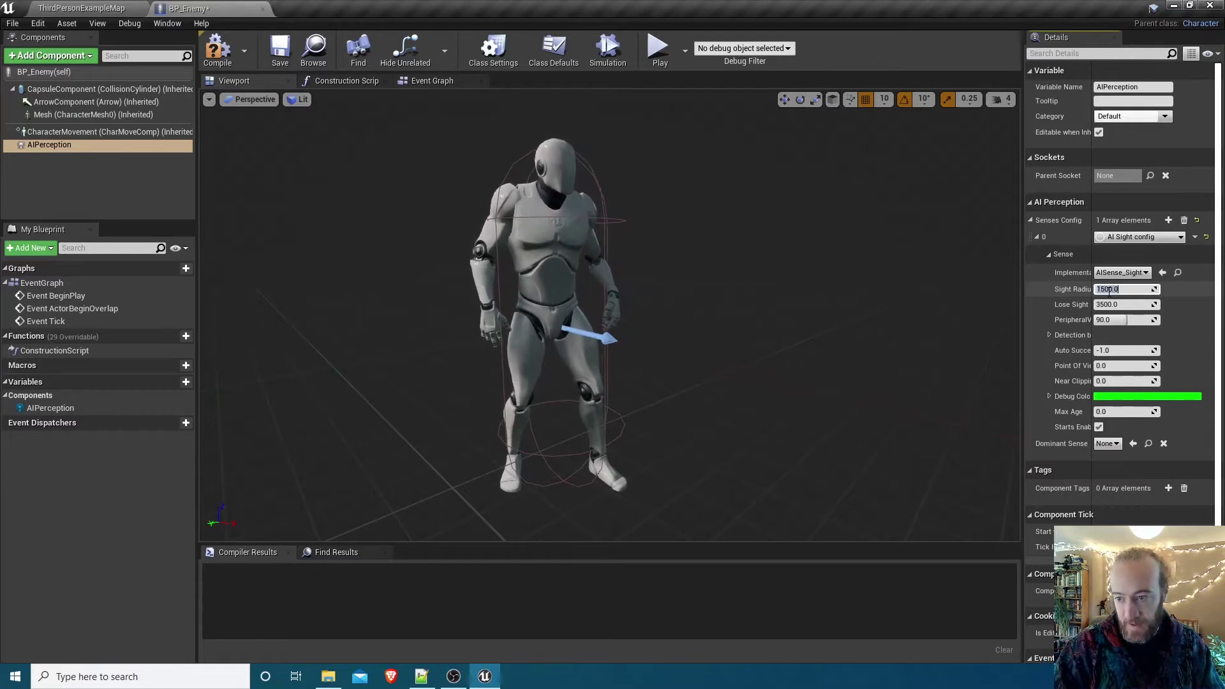
{"action": "type", "text": "00.0"}
{"action": "key", "text": "Return"}
{"action": "left_click_drag", "start_coordinate": [1092, 220], "coordinate": [1117, 220]}
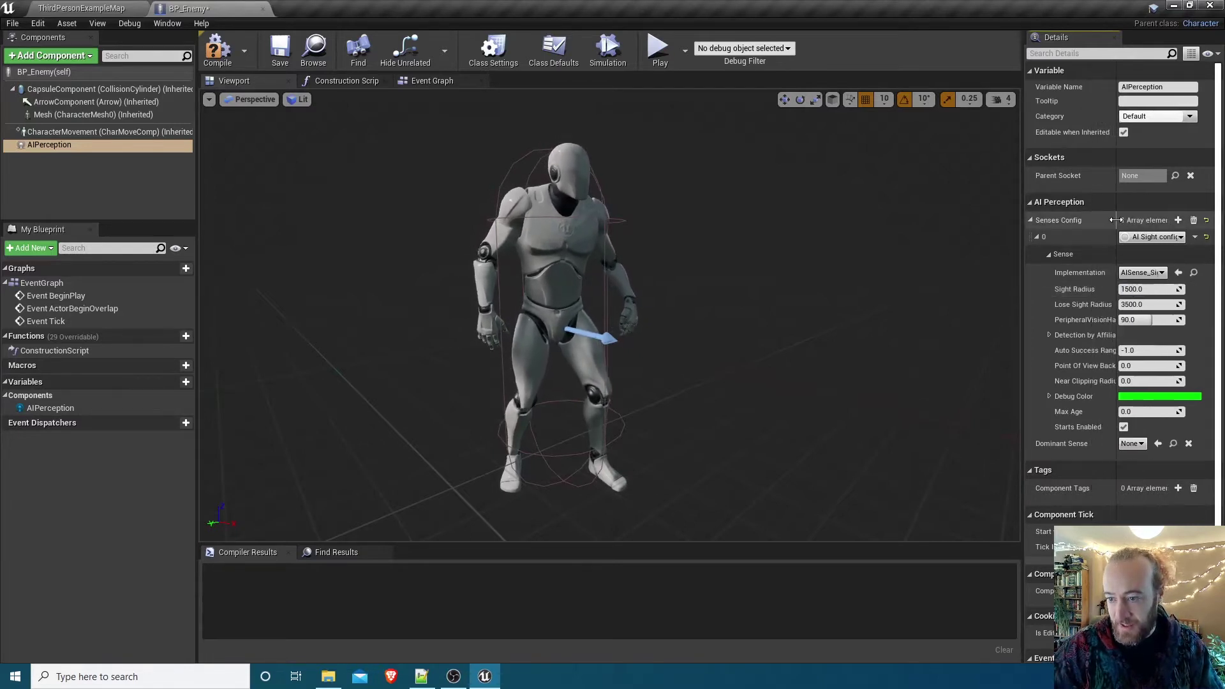
{"action": "left_click", "coordinate": [1133, 304]}
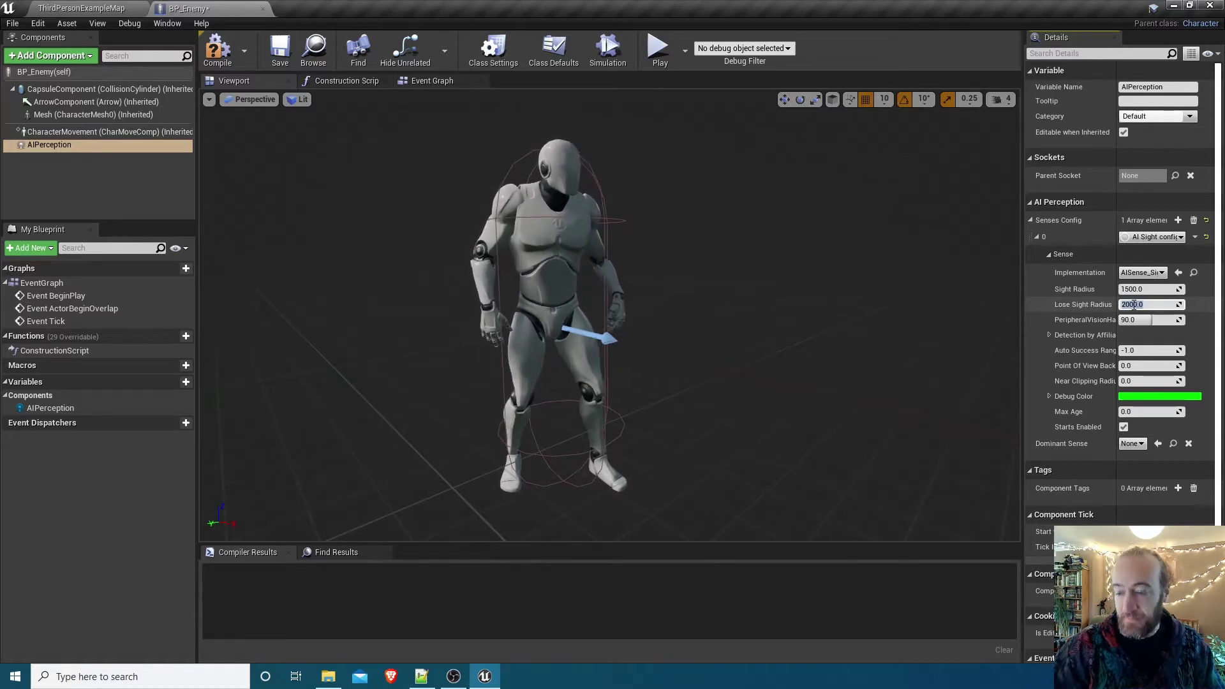
{"action": "key", "text": "Return"}
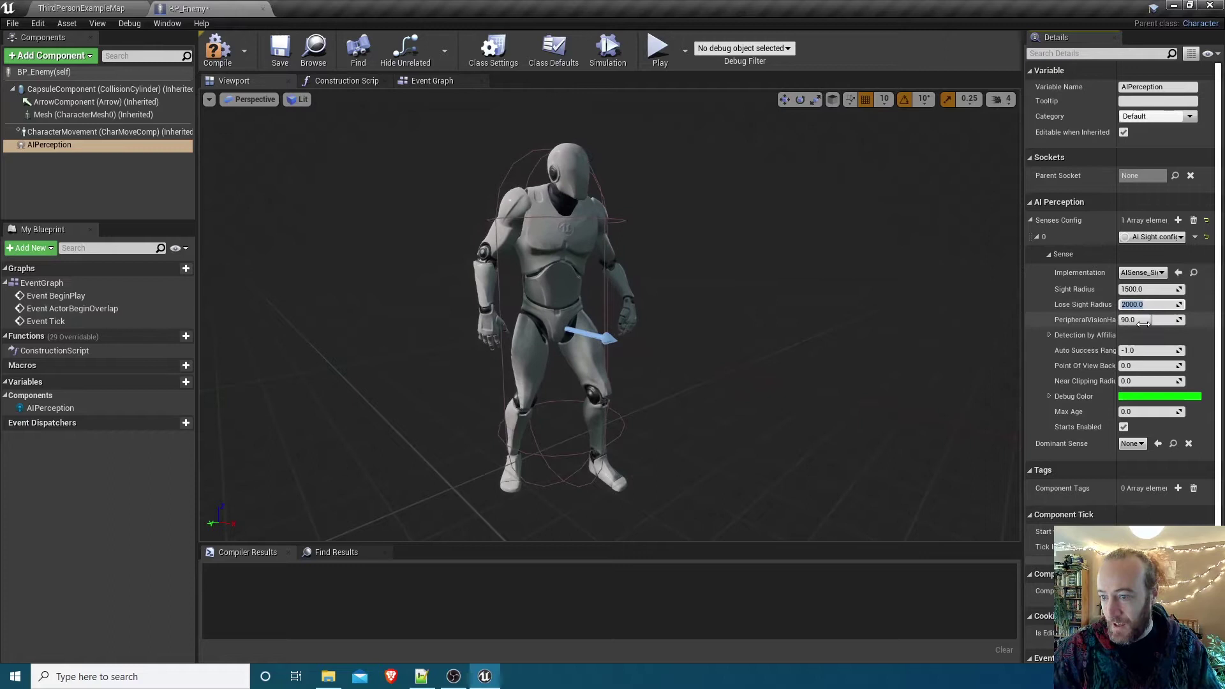
- Enable Detect Neutrals and Detect Friendlies, compile BP_Enemy, and return to the level
{"action": "left_click", "coordinate": [1048, 335]}
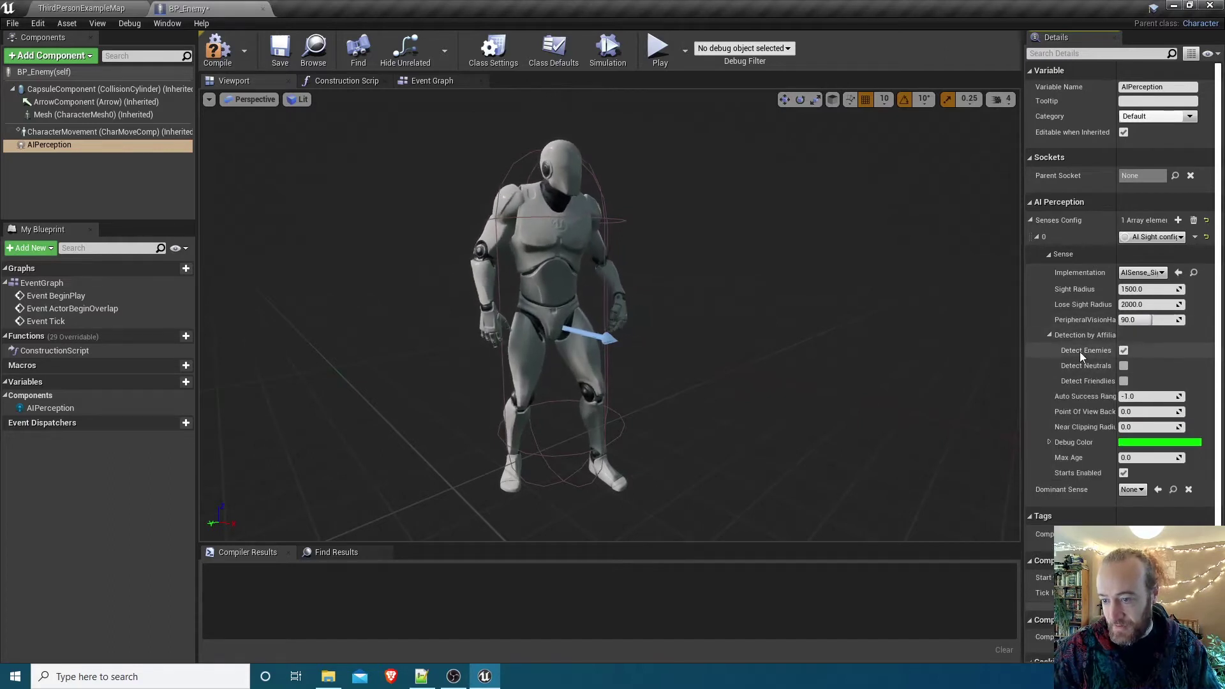
{"action": "left_click", "coordinate": [1123, 366]}
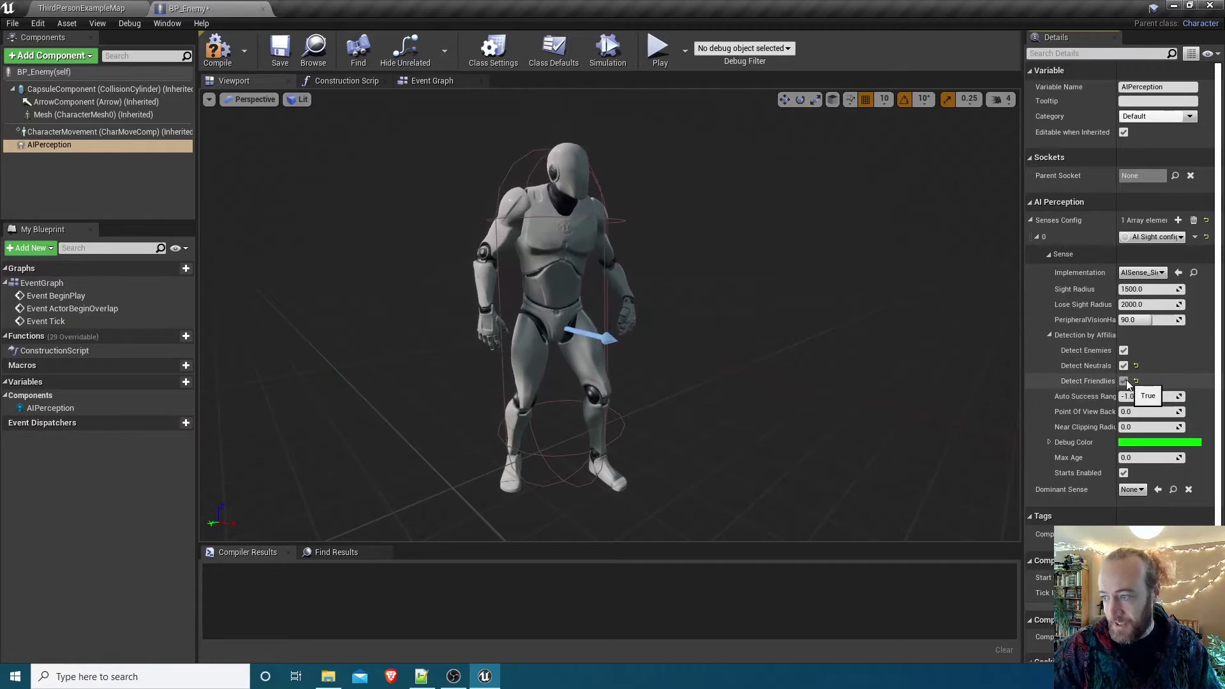
{"action": "left_click", "coordinate": [1125, 381]}
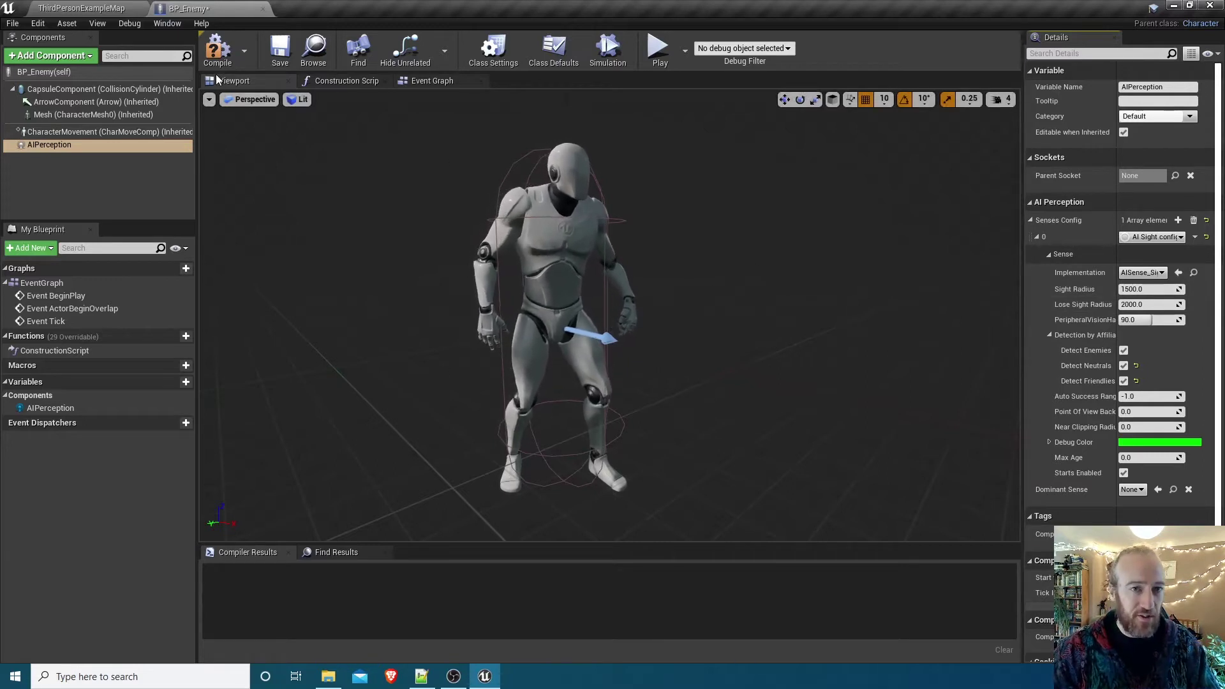
{"action": "left_click", "coordinate": [217, 48]}
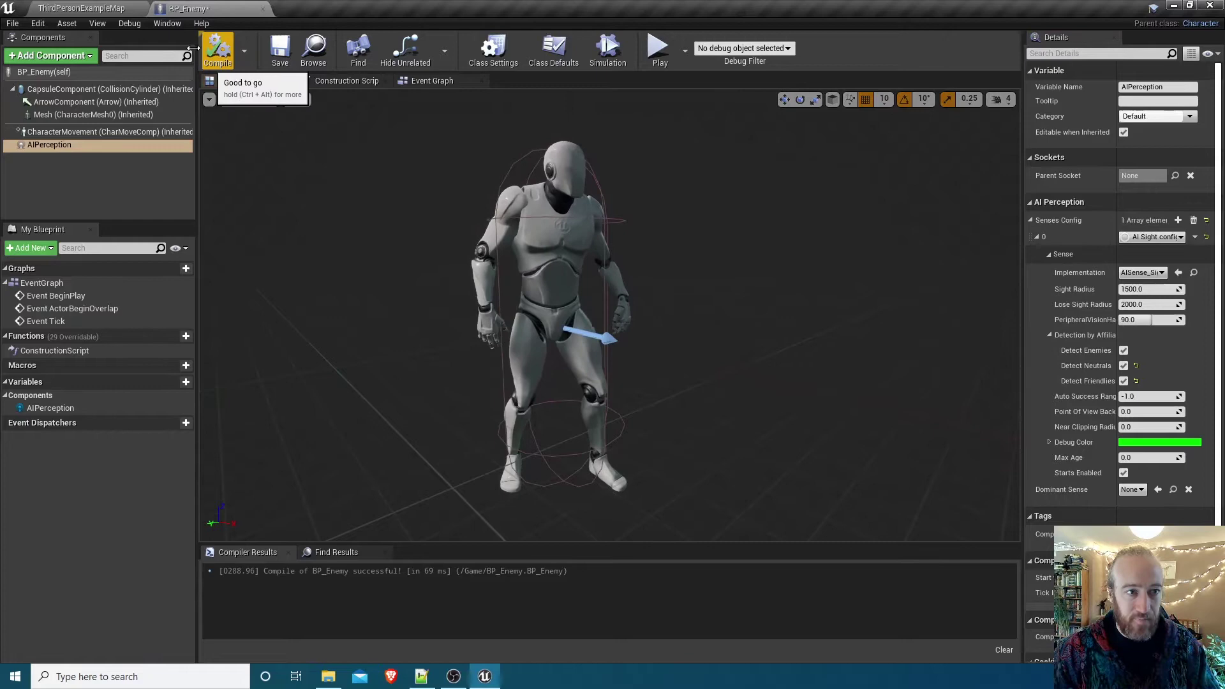
{"action": "left_click", "coordinate": [114, 13]}
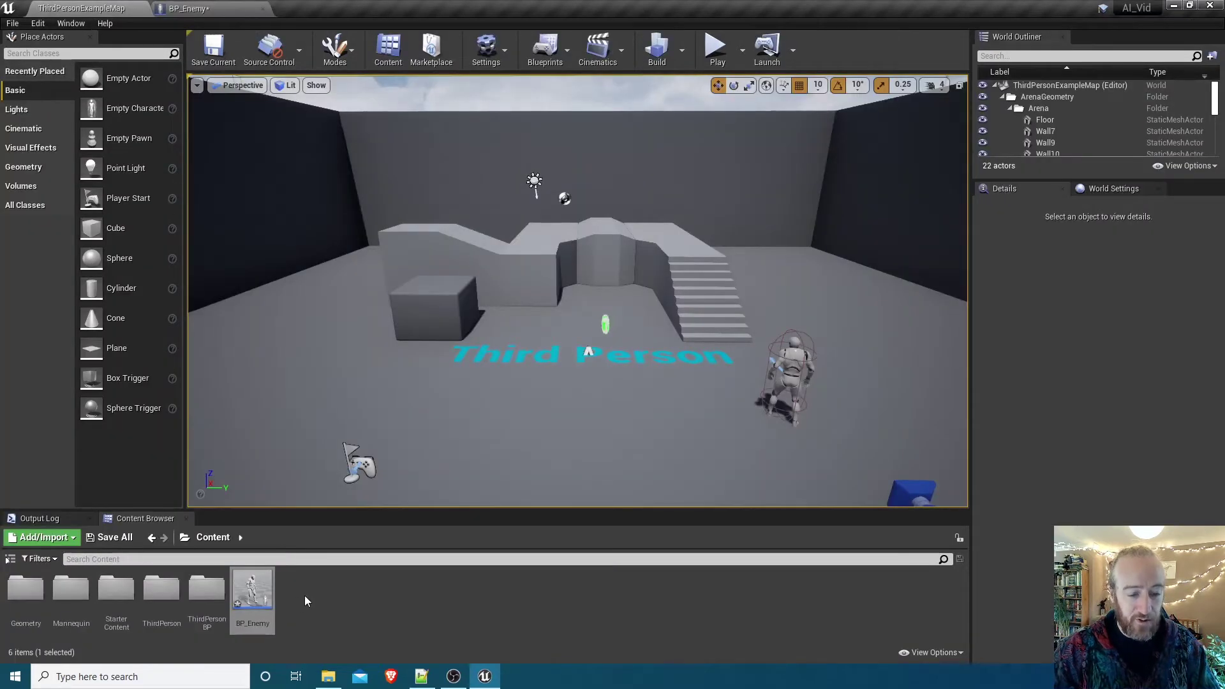
- Create a new material named M_Red and open it in the material editor
{"action": "right_click", "coordinate": [310, 594]}
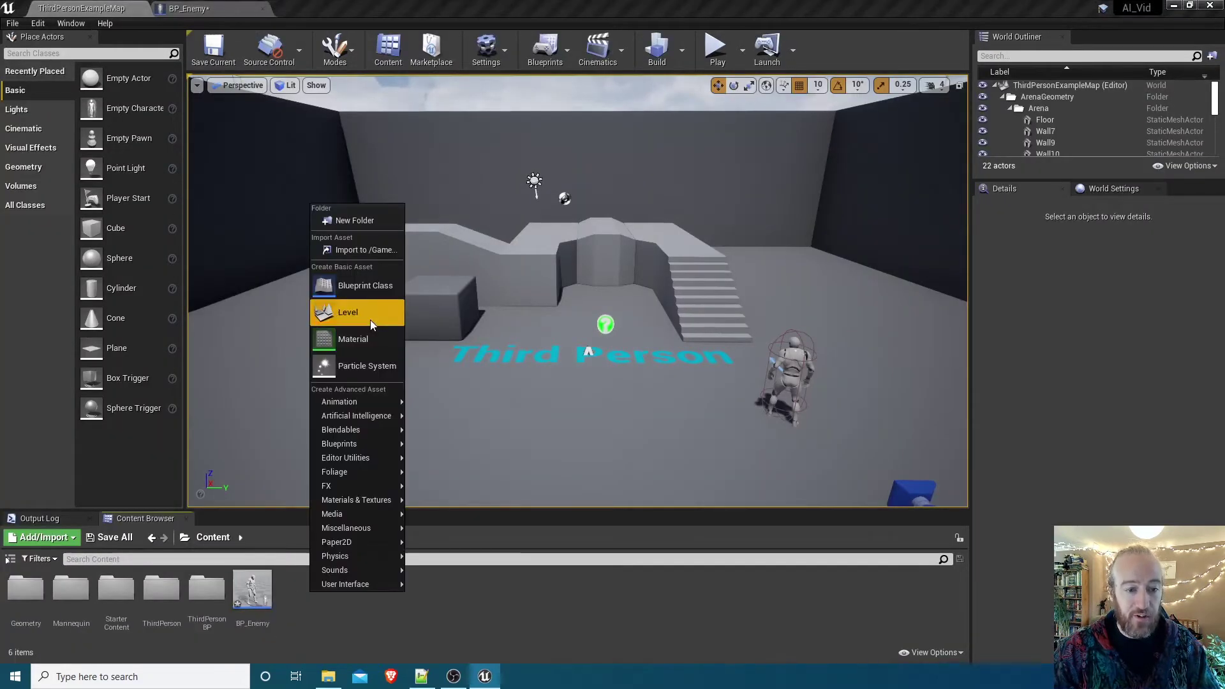
{"action": "left_click", "coordinate": [368, 338]}
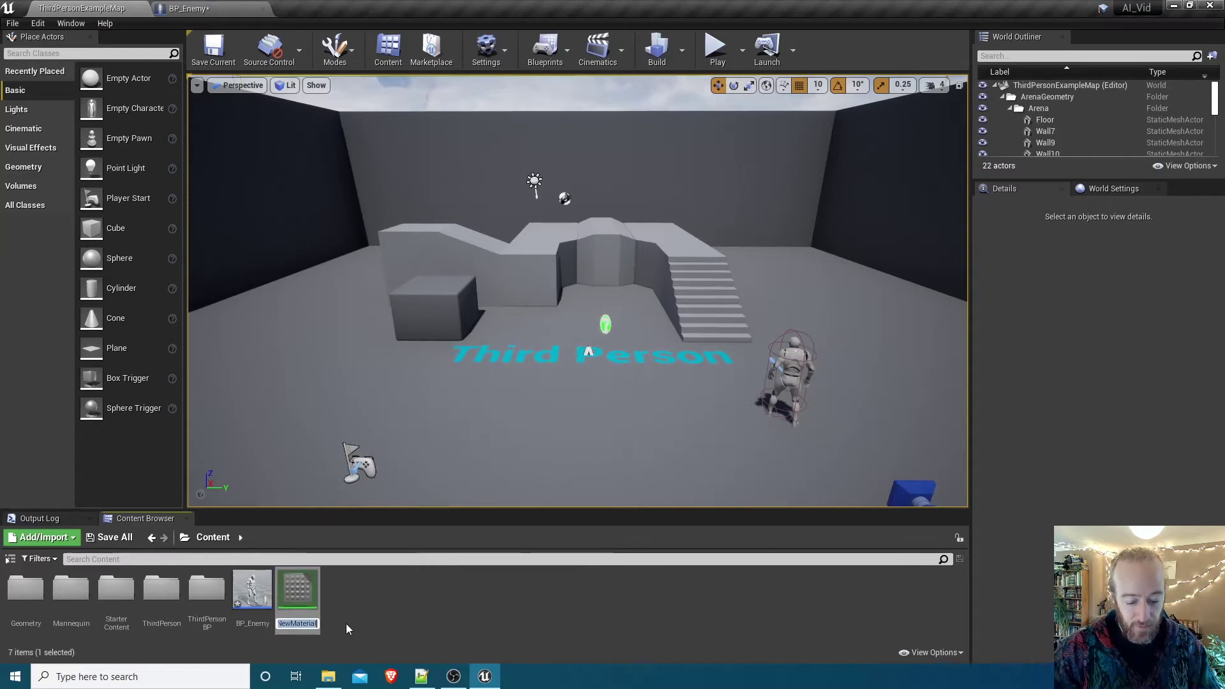
{"action": "type", "text": "M_Red"}
{"action": "key", "text": "Return"}
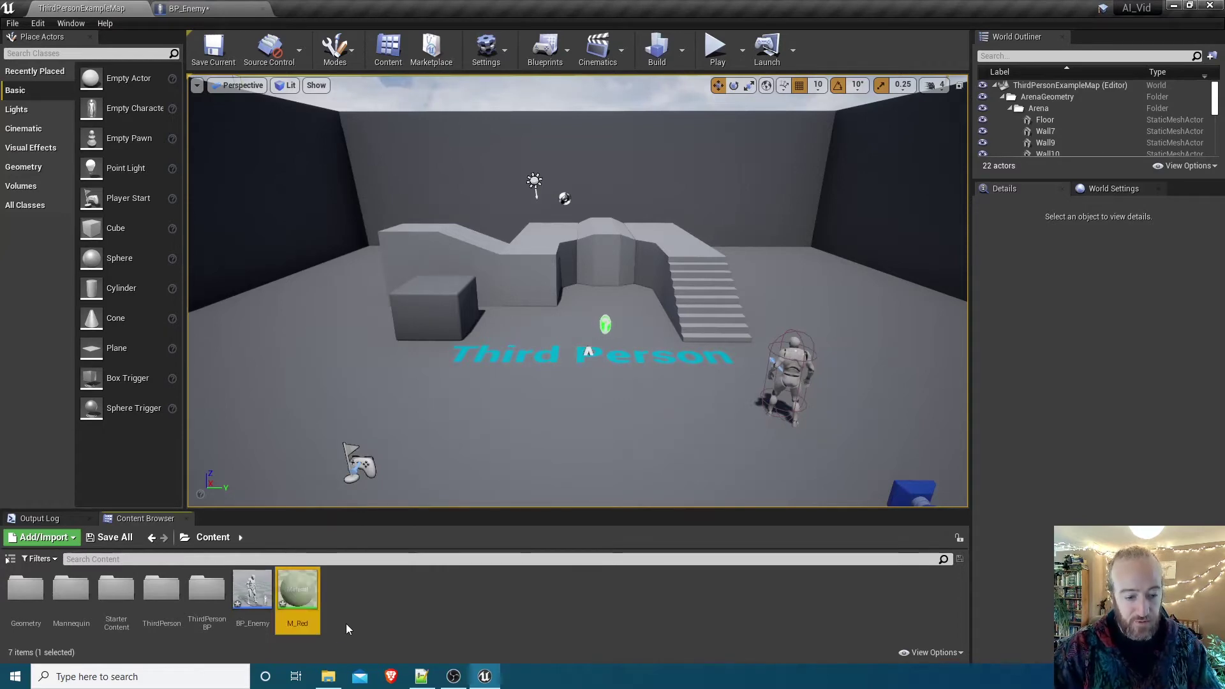
{"action": "double_click", "coordinate": [300, 598]}
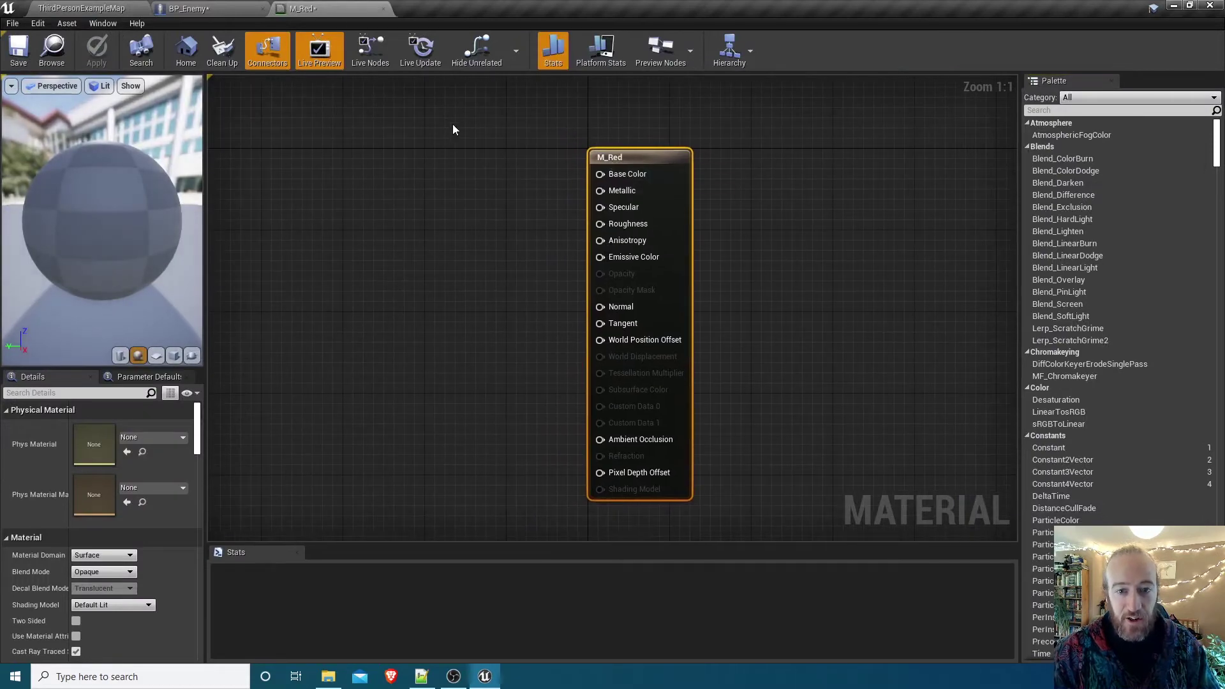
- Wire a Constant3Vector with R=1 (pure red) into Base Color and apply
{"action": "left_click_drag", "start_coordinate": [453, 130], "coordinate": [690, 174]}
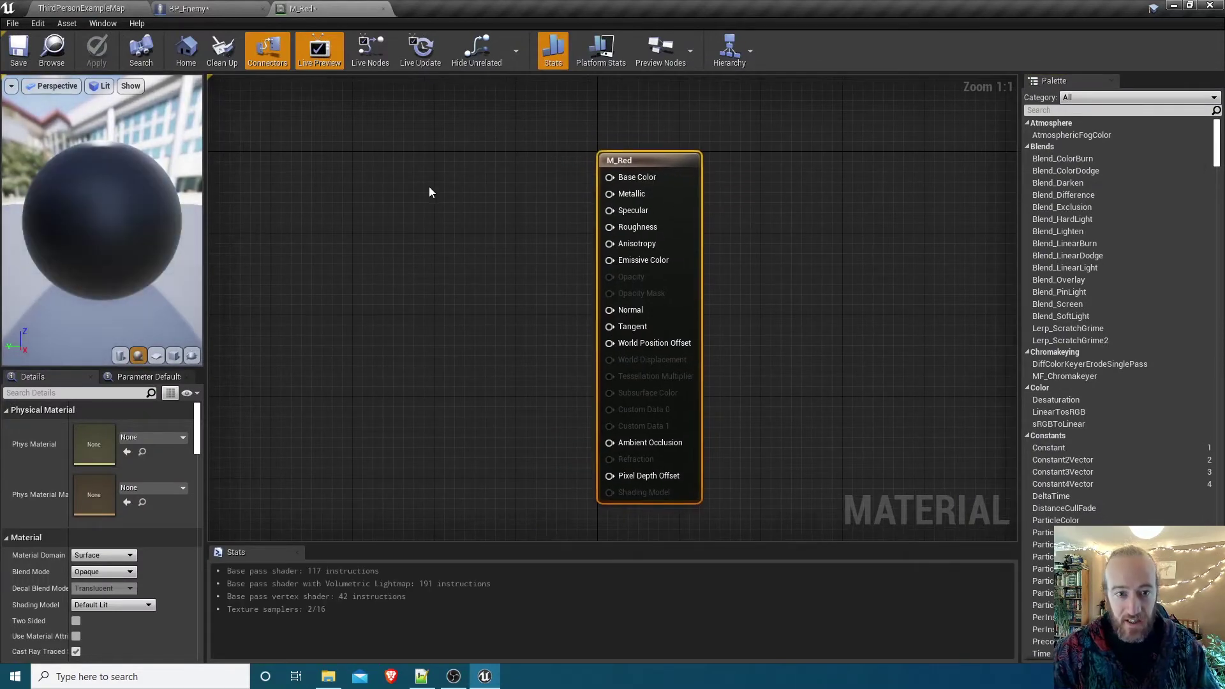
{"action": "left_click", "coordinate": [360, 157]}
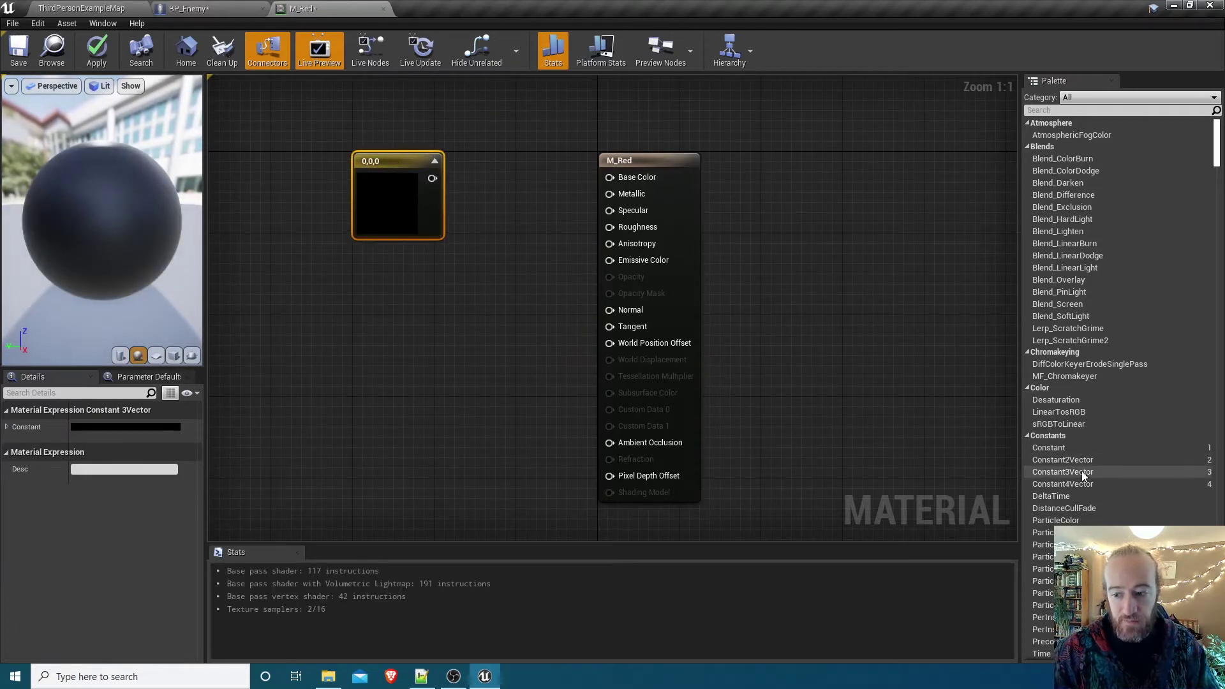
{"action": "left_click", "coordinate": [1060, 472]}
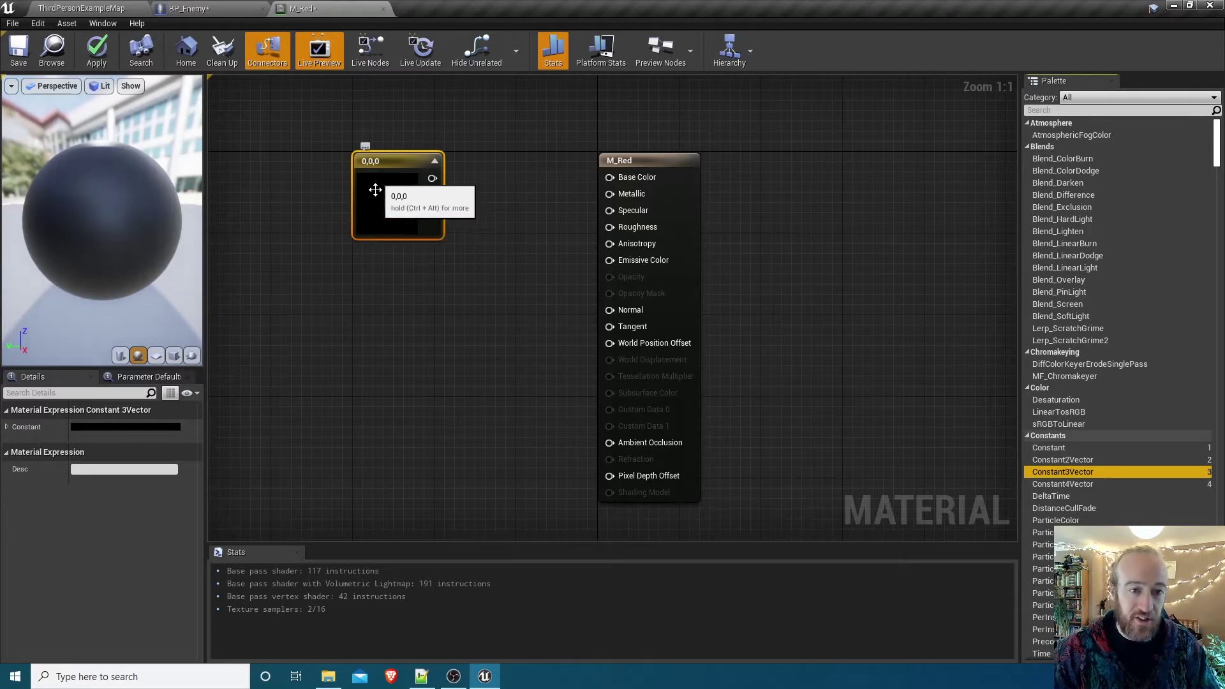
{"action": "left_click", "coordinate": [415, 197]}
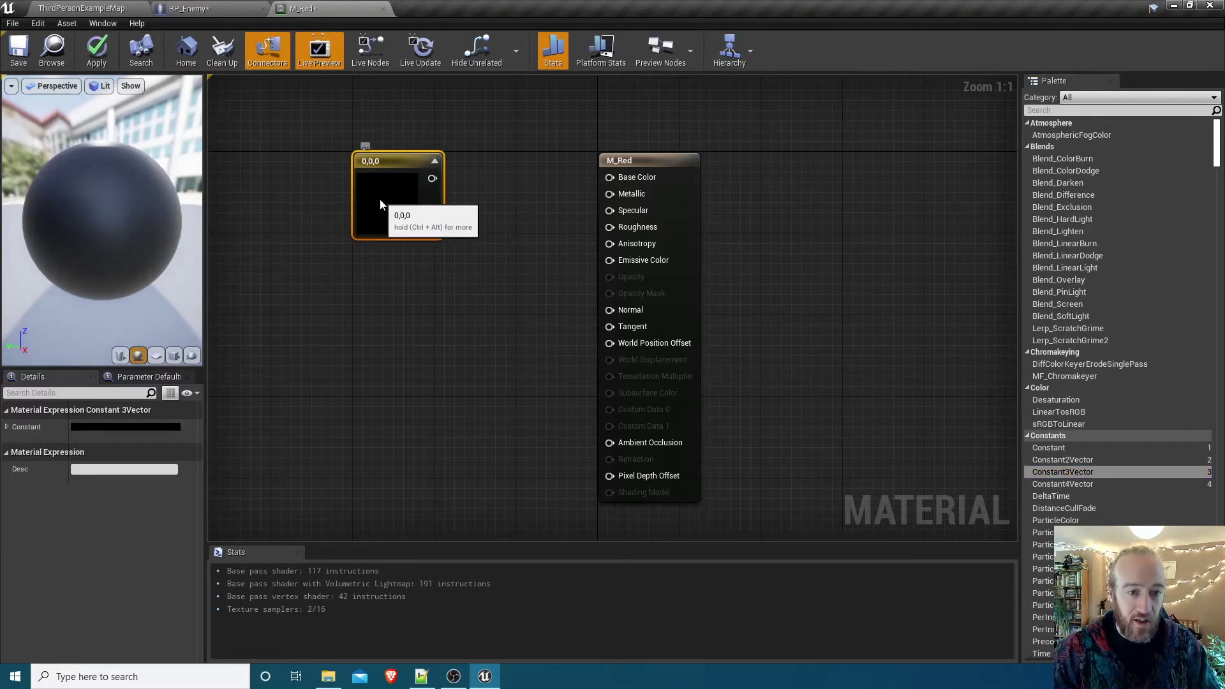
{"action": "left_click", "coordinate": [6, 426]}
{"action": "left_click", "coordinate": [99, 442]}
{"action": "type", "text": "1"}
{"action": "key", "text": "Tab"}
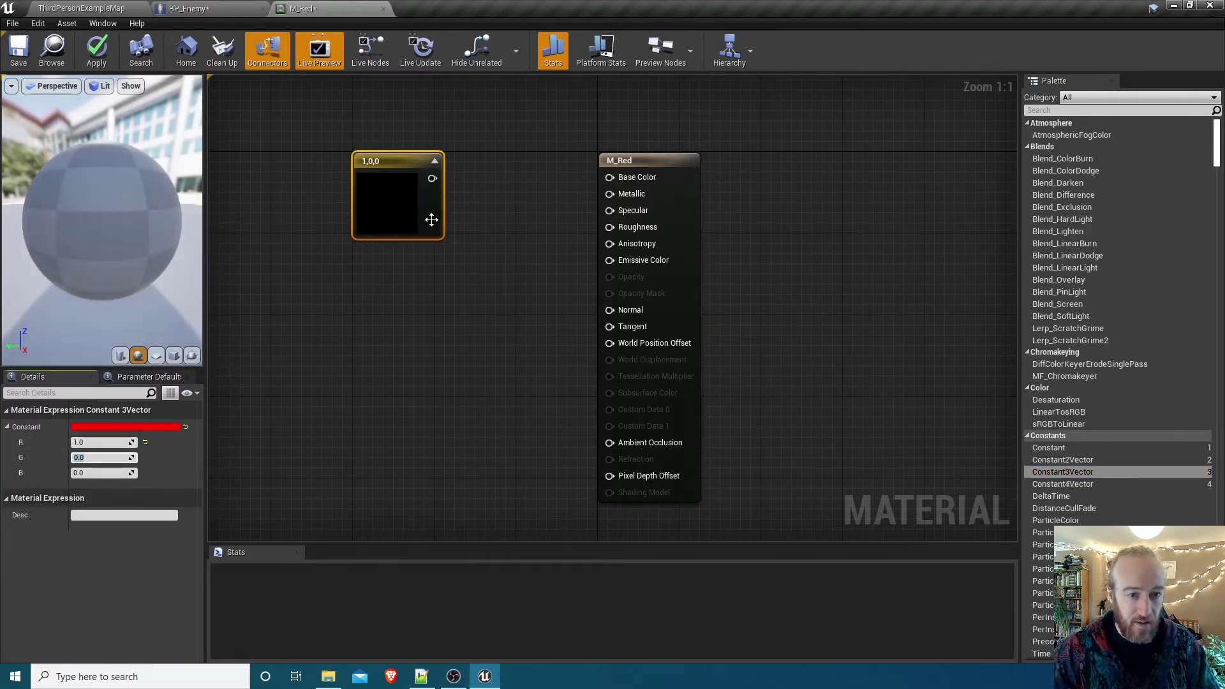
{"action": "left_click_drag", "start_coordinate": [432, 178], "coordinate": [633, 179]}
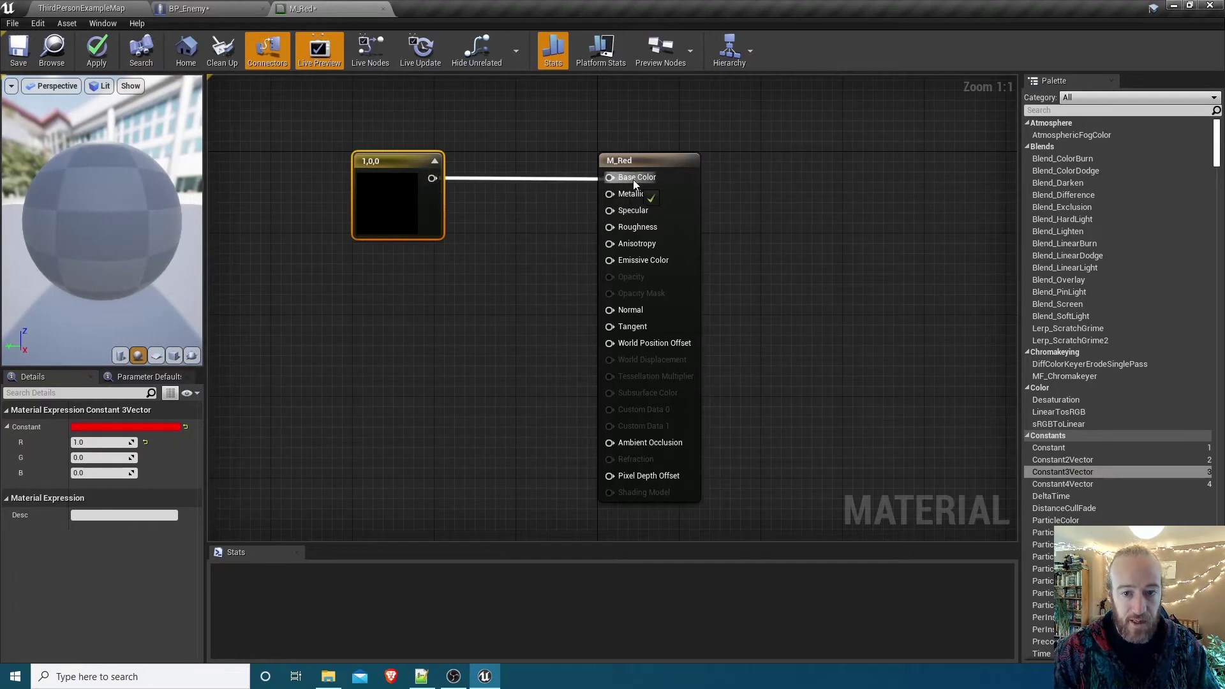
{"action": "left_click", "coordinate": [95, 49]}
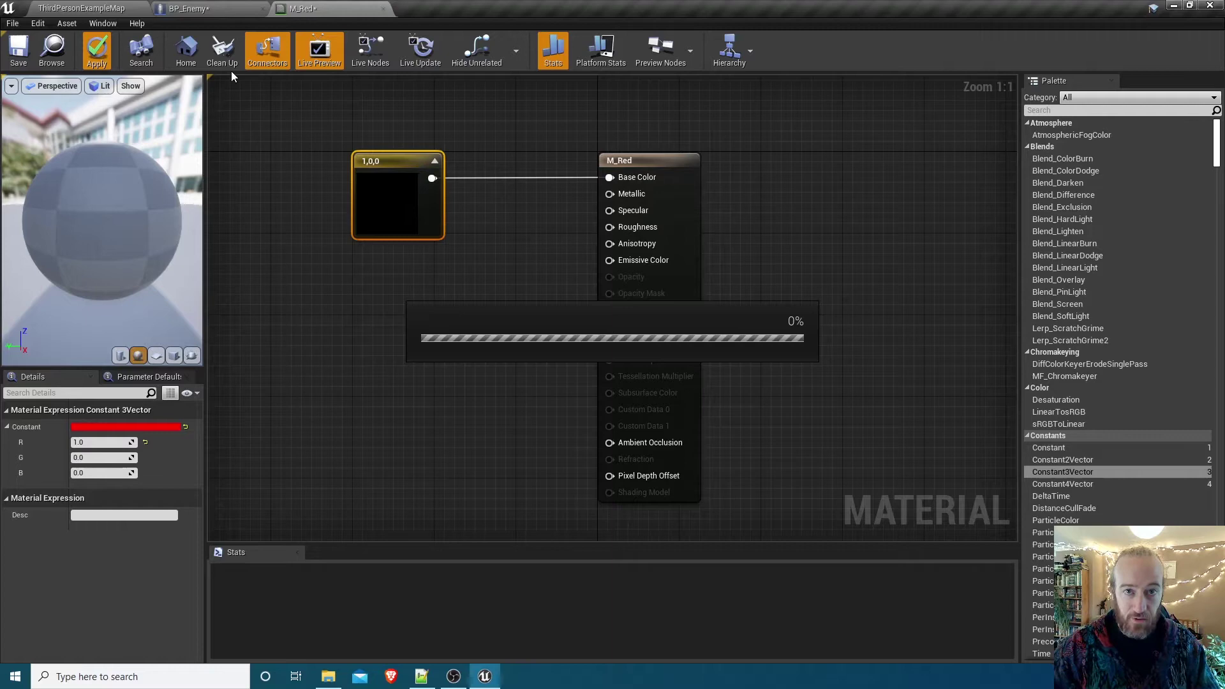
- Assign M_Red to material Element 0 of BP_Enemy's mannequin mesh
{"action": "left_click", "coordinate": [190, 10]}
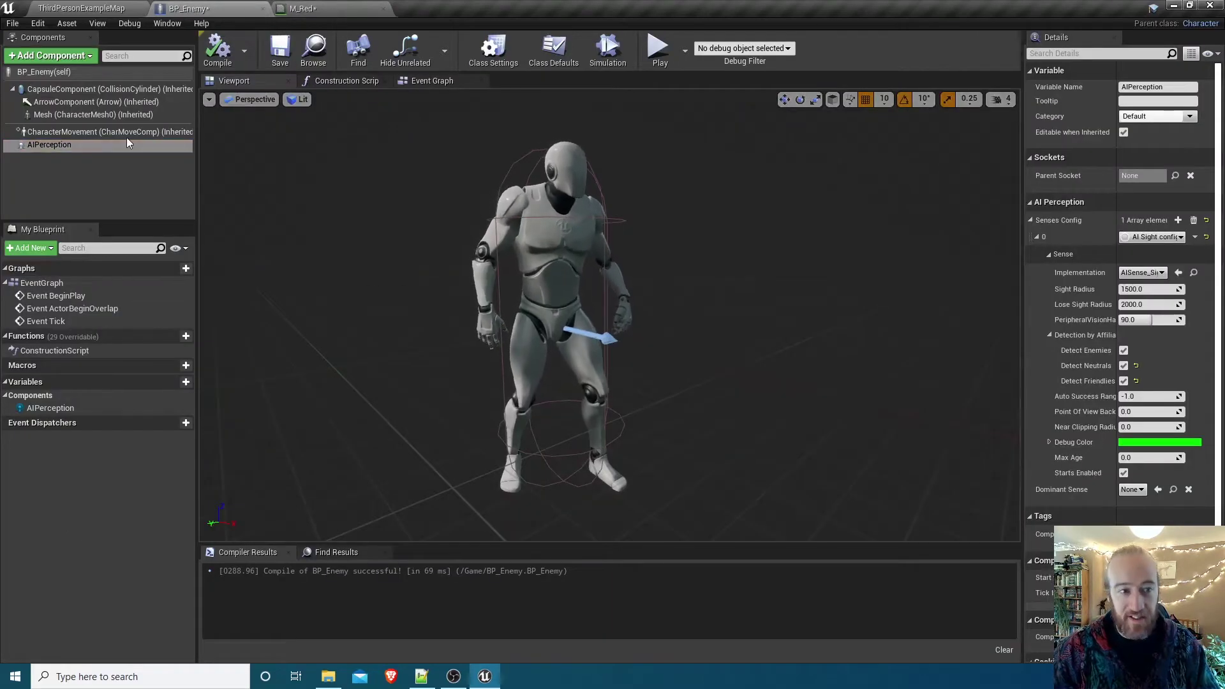
{"action": "left_click", "coordinate": [96, 114]}
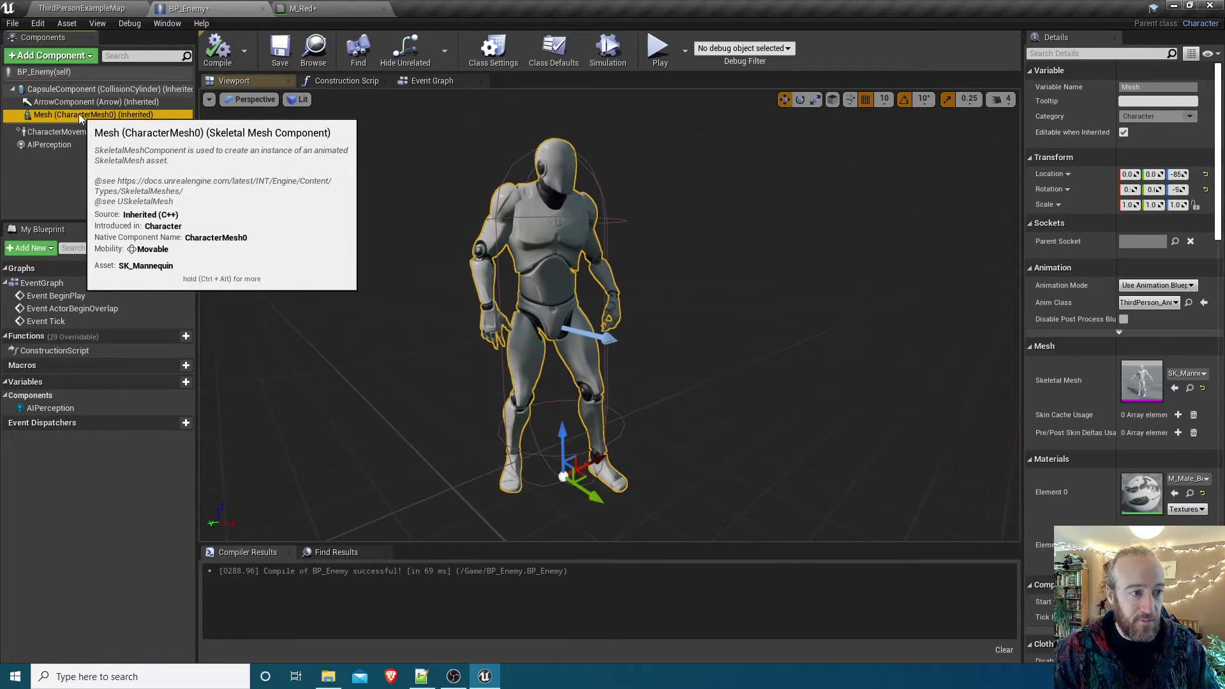
{"action": "scroll", "coordinate": [1122, 331], "scroll_direction": "down", "scroll_amount": 4}
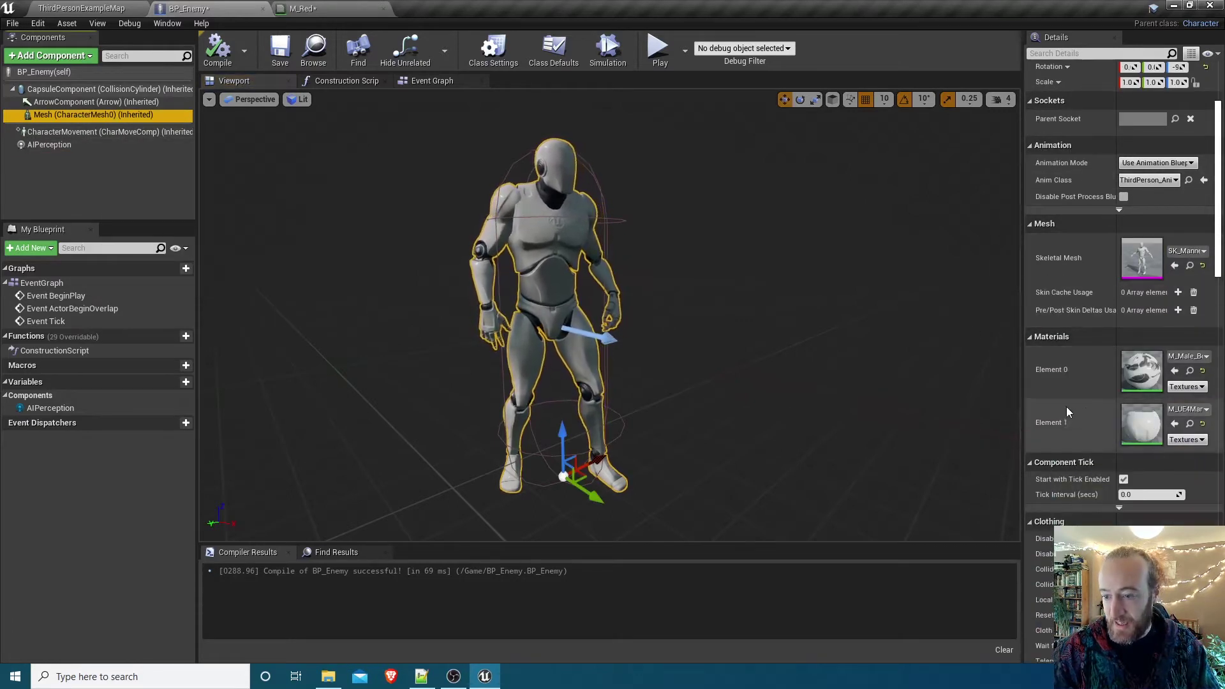
{"action": "left_click", "coordinate": [1188, 356]}
{"action": "type", "text": "M_Red"}
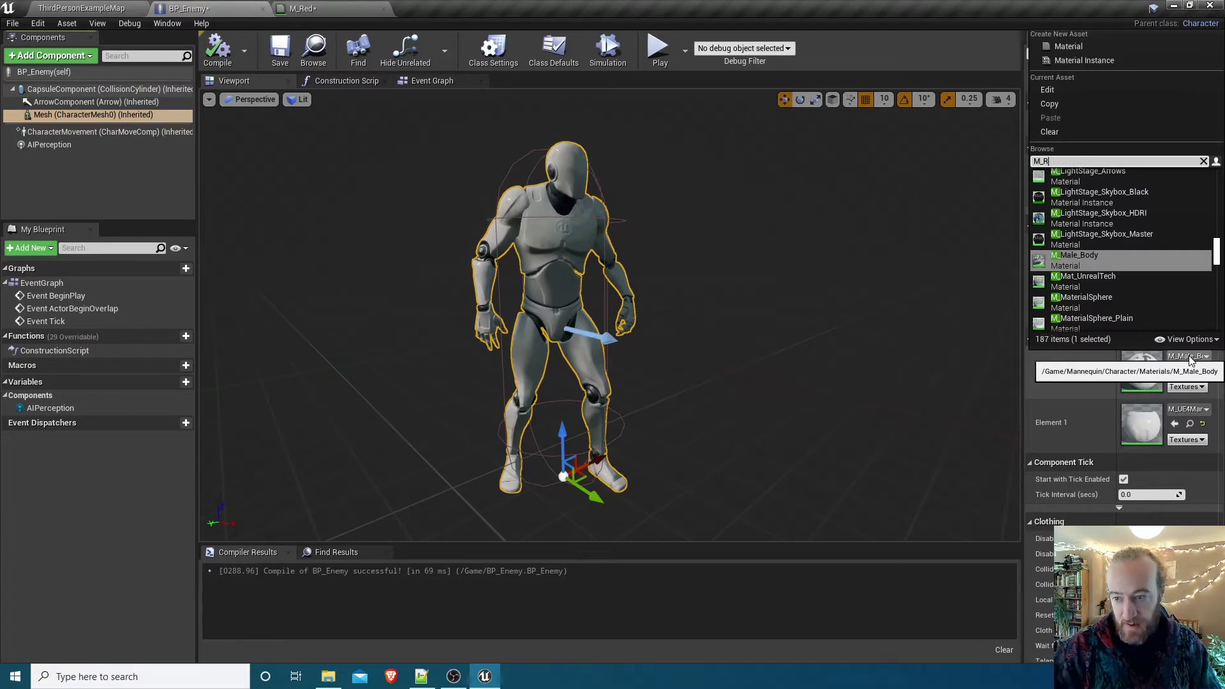
{"action": "left_click", "coordinate": [1061, 174]}
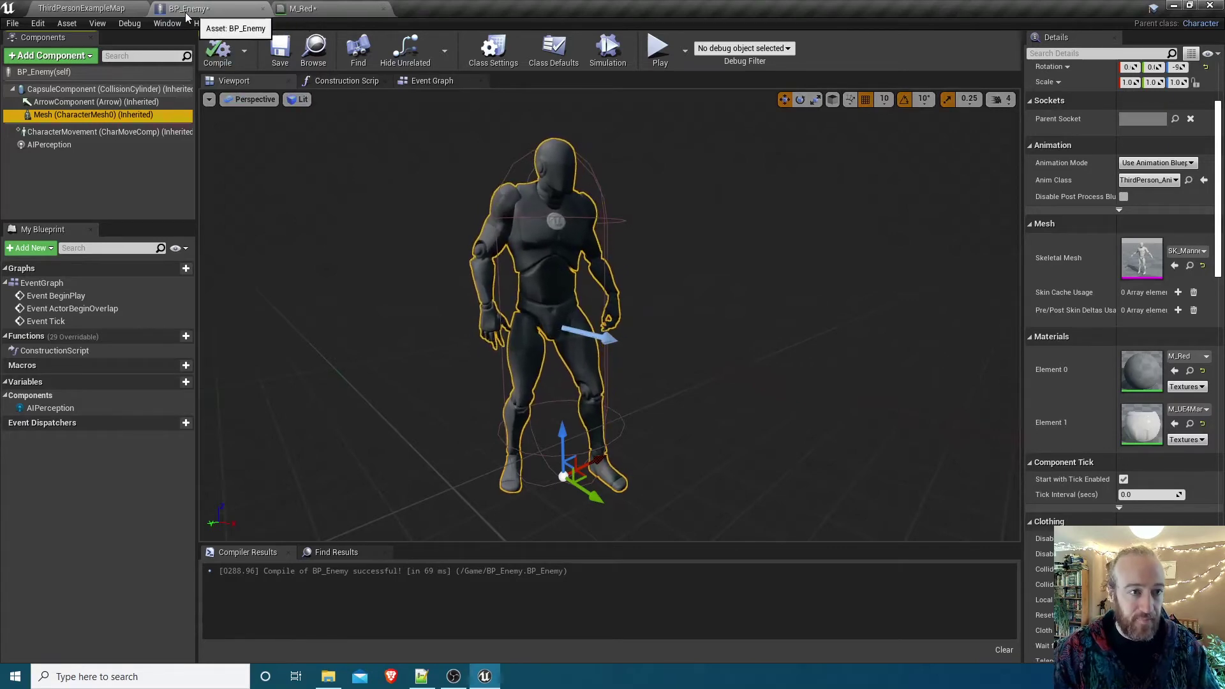
- Place a BP_Enemy into the example level near the wall corner
{"action": "left_click", "coordinate": [81, 8]}
{"action": "right_click_drag", "start_coordinate": [574, 287], "coordinate": [491, 290]}
{"action": "left_click_drag", "start_coordinate": [253, 590], "coordinate": [697, 303]}
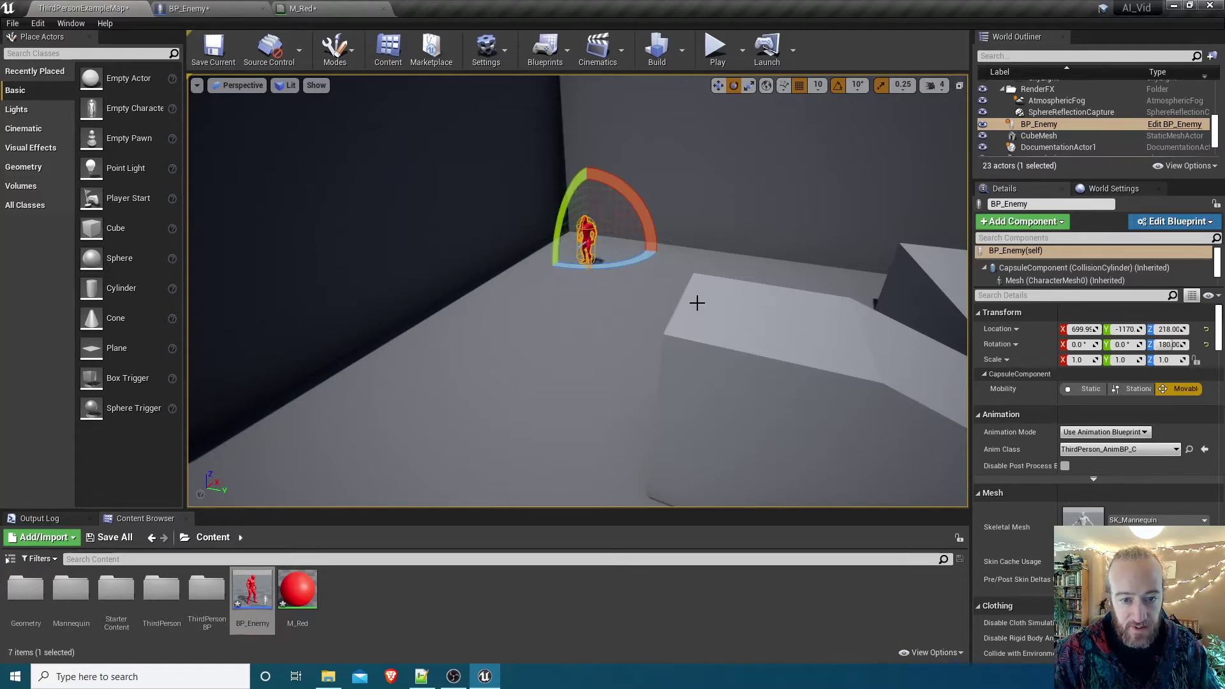
- Play in editor, show the AI Perception debugger with ' and numpad 4, then stop
{"action": "left_click", "coordinate": [715, 47]}
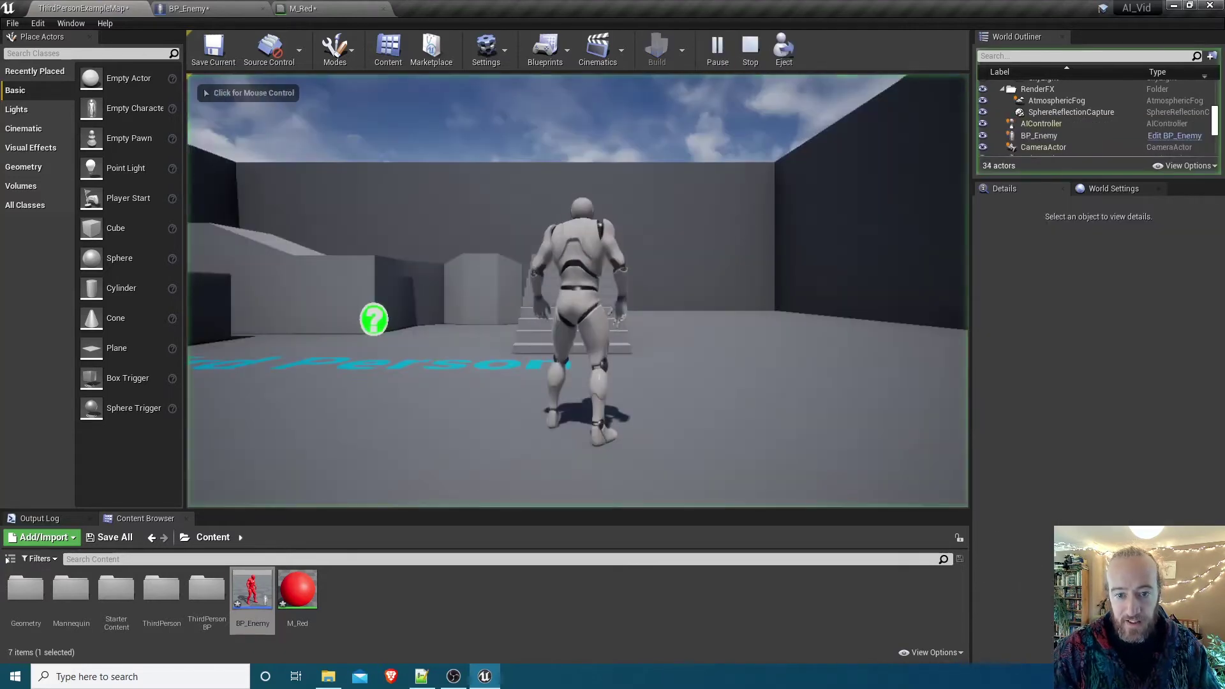
{"action": "key", "text": "w"}
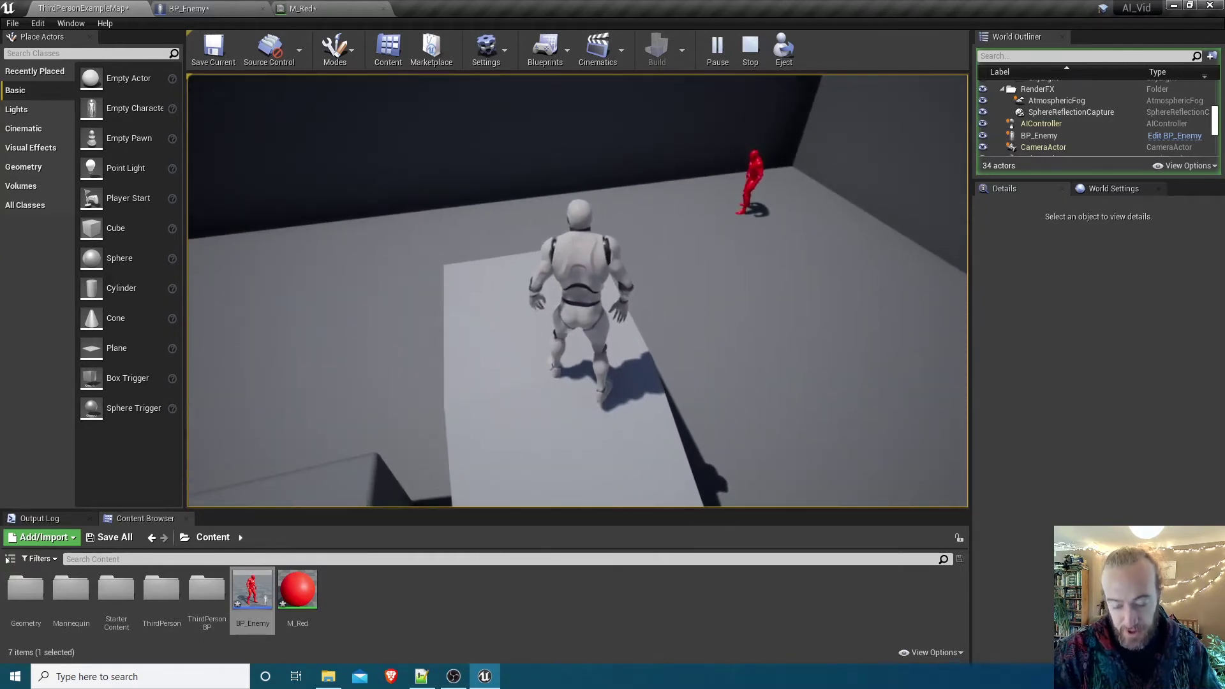
{"action": "key", "text": "apostrophe"}
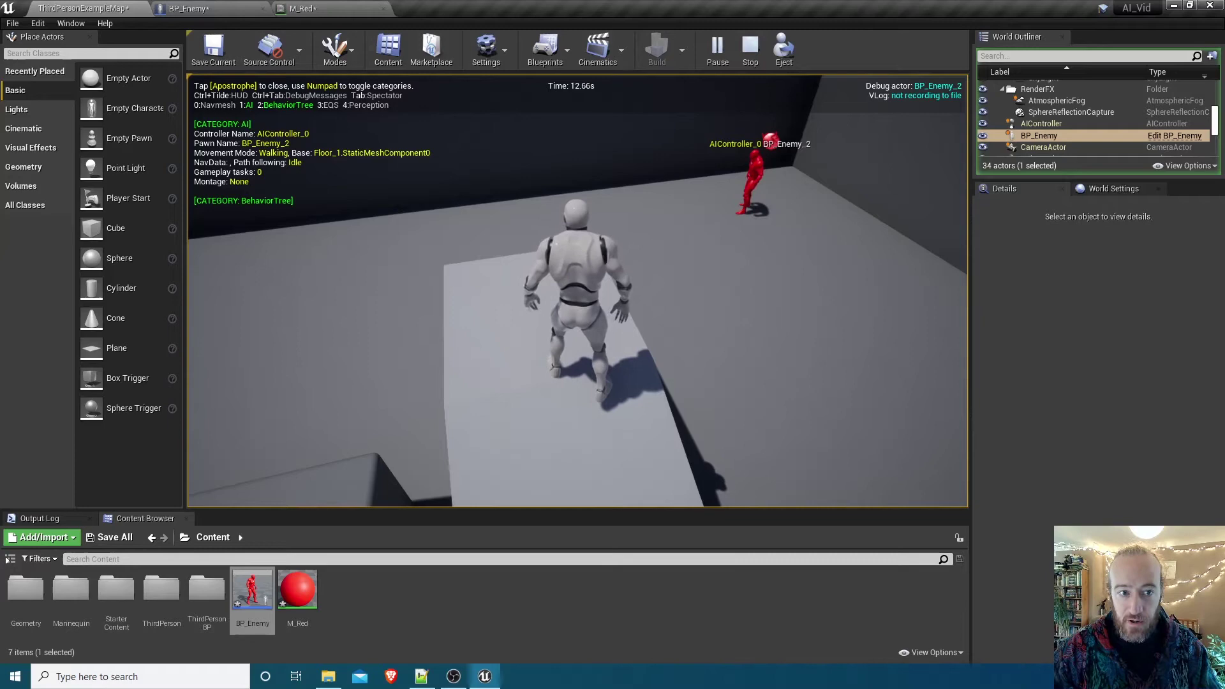
{"action": "key", "text": "KP_4"}
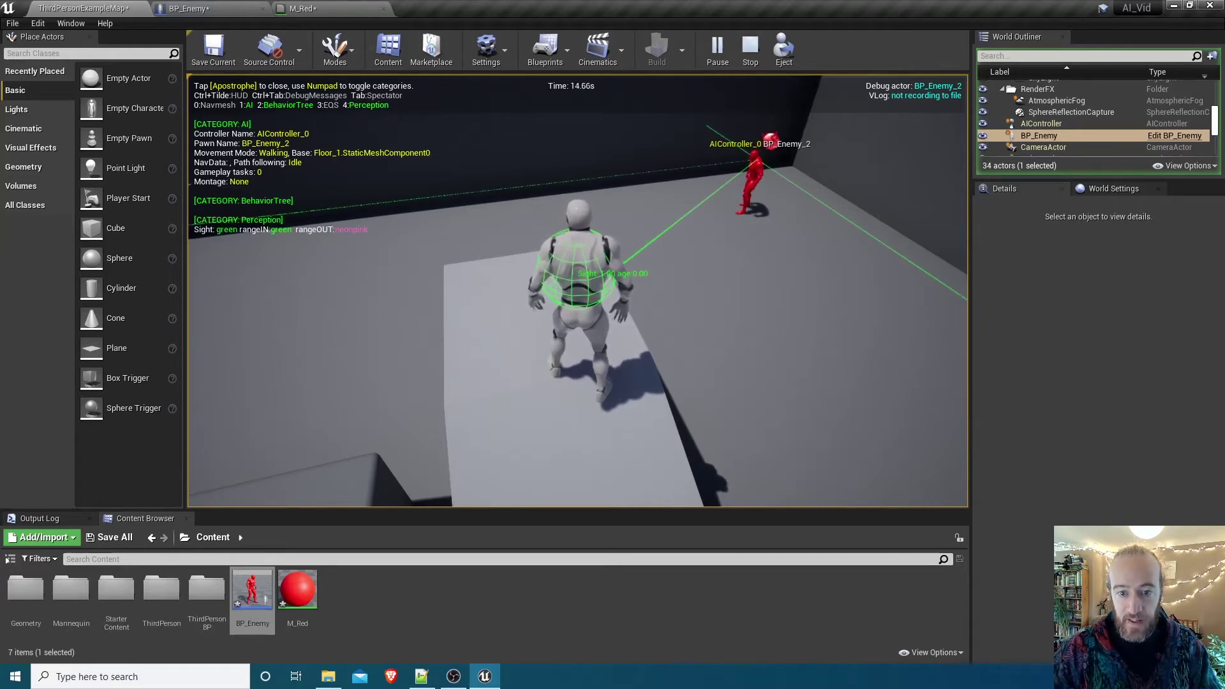
{"action": "key", "text": "a"}
{"action": "key", "text": "w"}
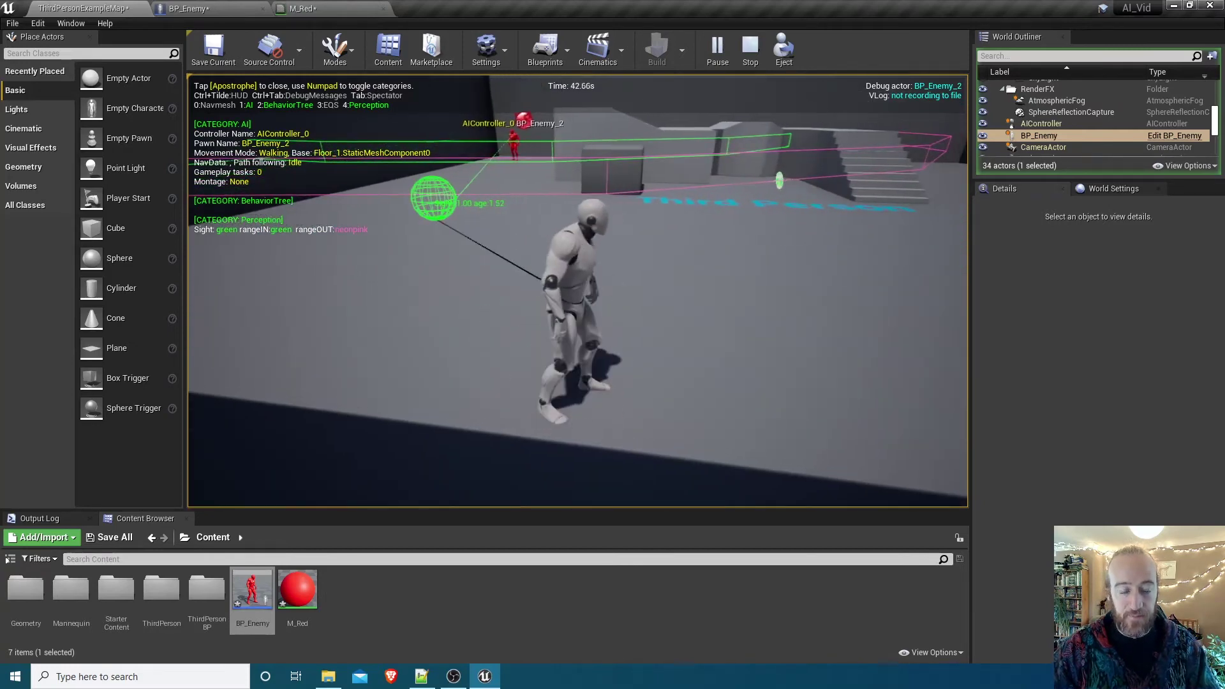
{"action": "key", "text": "Escape"}
{"action": "right_click_drag", "start_coordinate": [643, 293], "coordinate": [642, 293]}
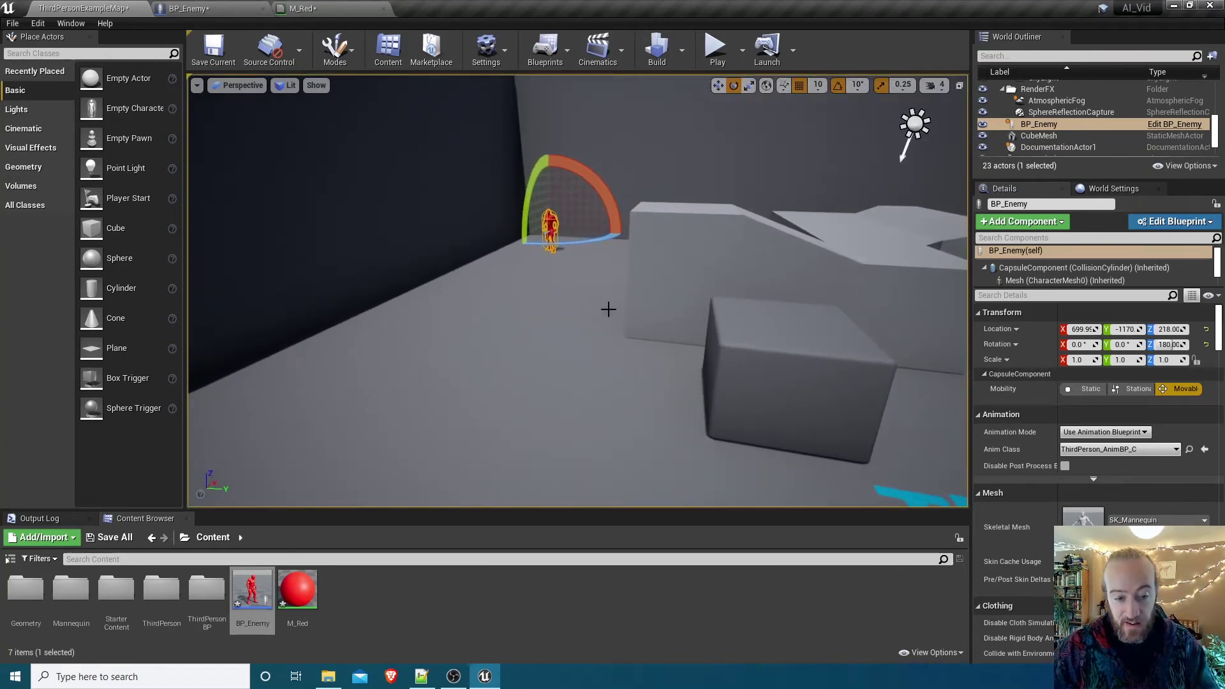
- Create a Blueprint with AIController as parent class, found via All Classes search, named EnemyAIC
{"action": "right_click_drag", "start_coordinate": [487, 381], "coordinate": [486, 381]}
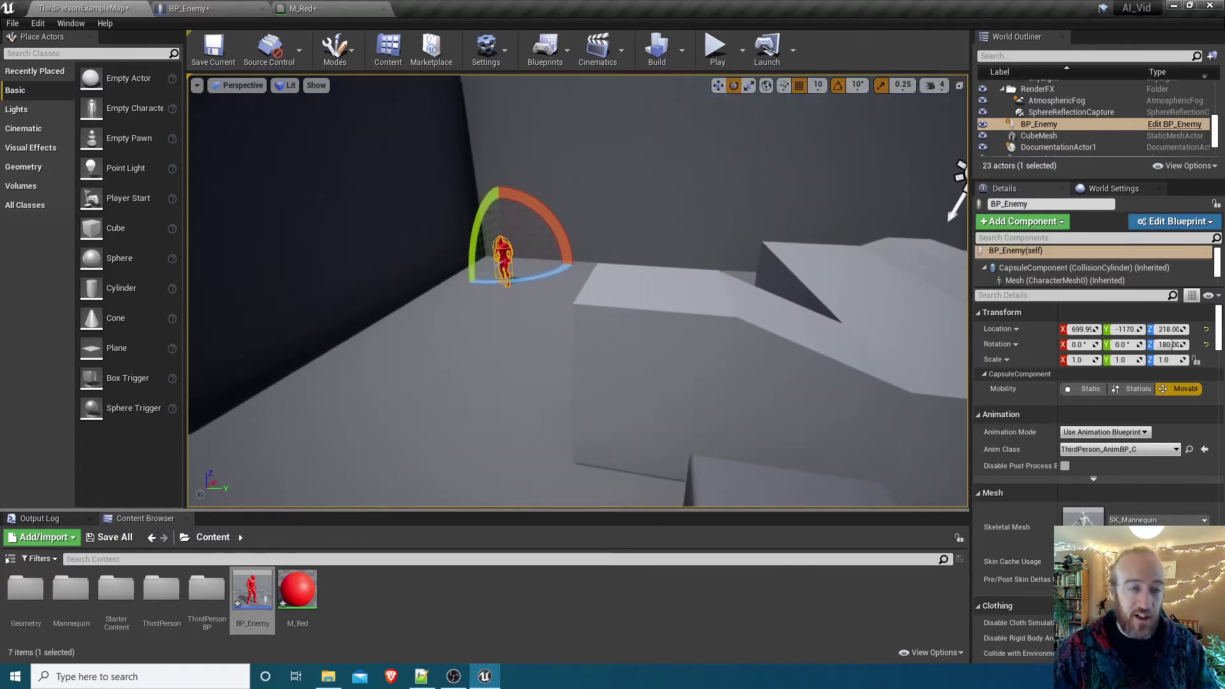
{"action": "right_click", "coordinate": [346, 599]}
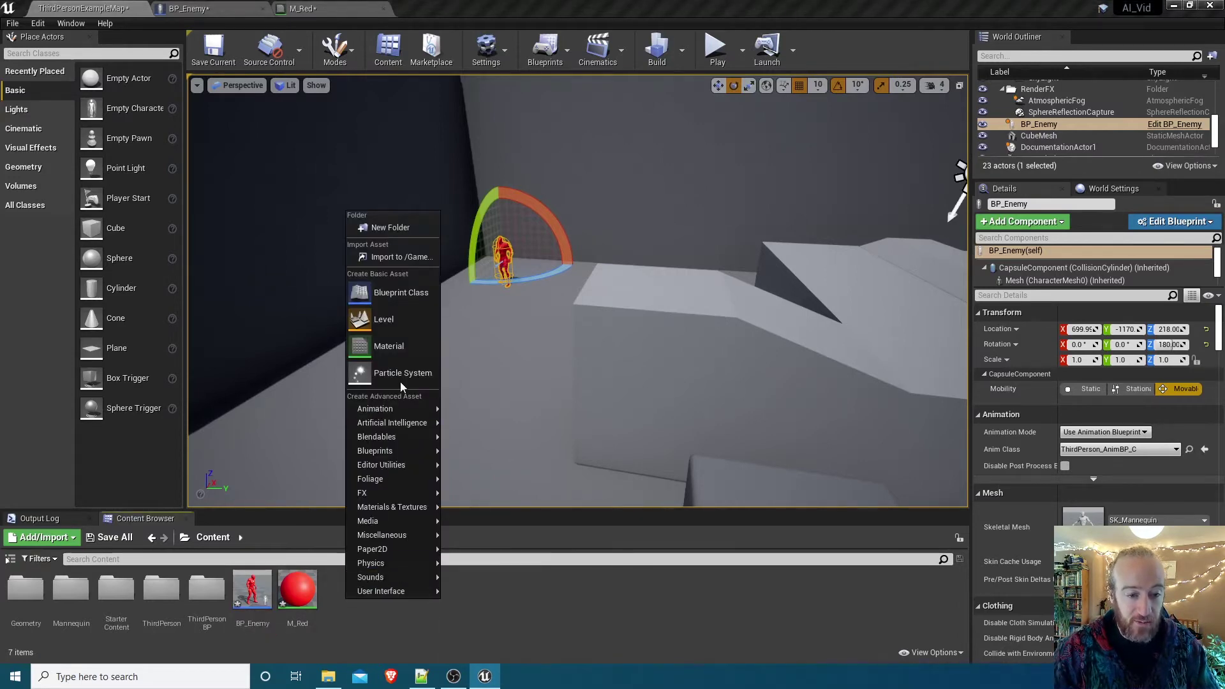
{"action": "left_click", "coordinate": [399, 295]}
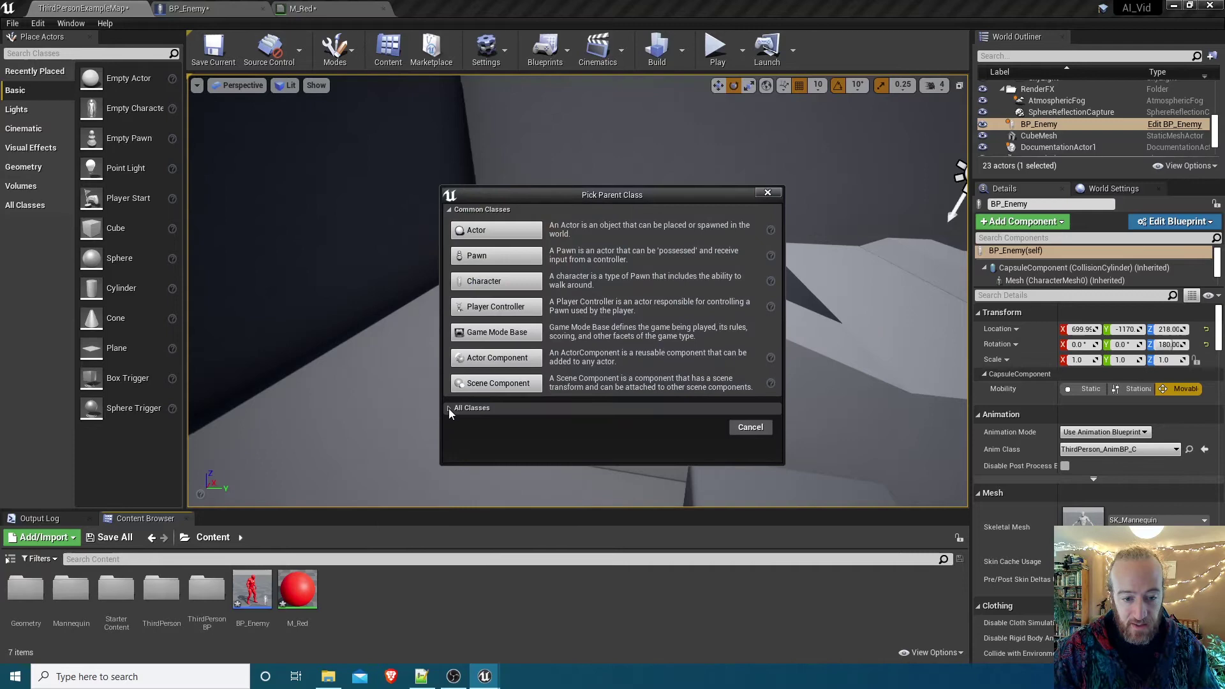
{"action": "left_click", "coordinate": [449, 408]}
{"action": "left_click", "coordinate": [487, 424]}
{"action": "type", "text": "AICon"}
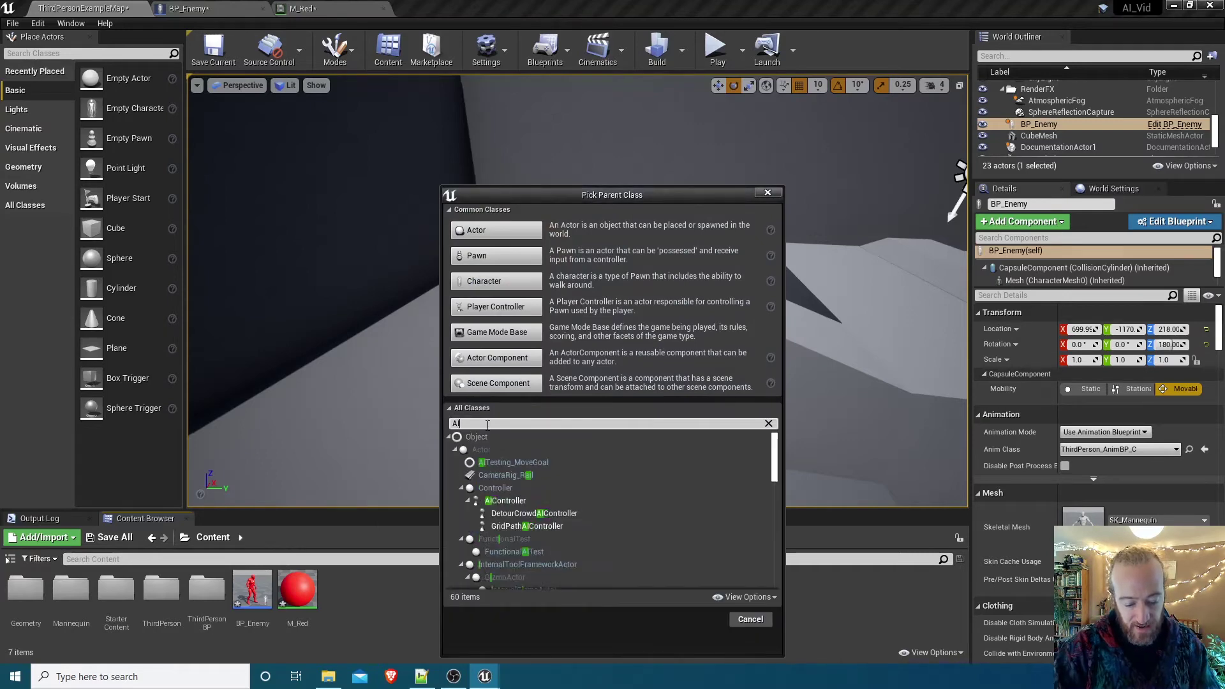
{"action": "left_click", "coordinate": [504, 475]}
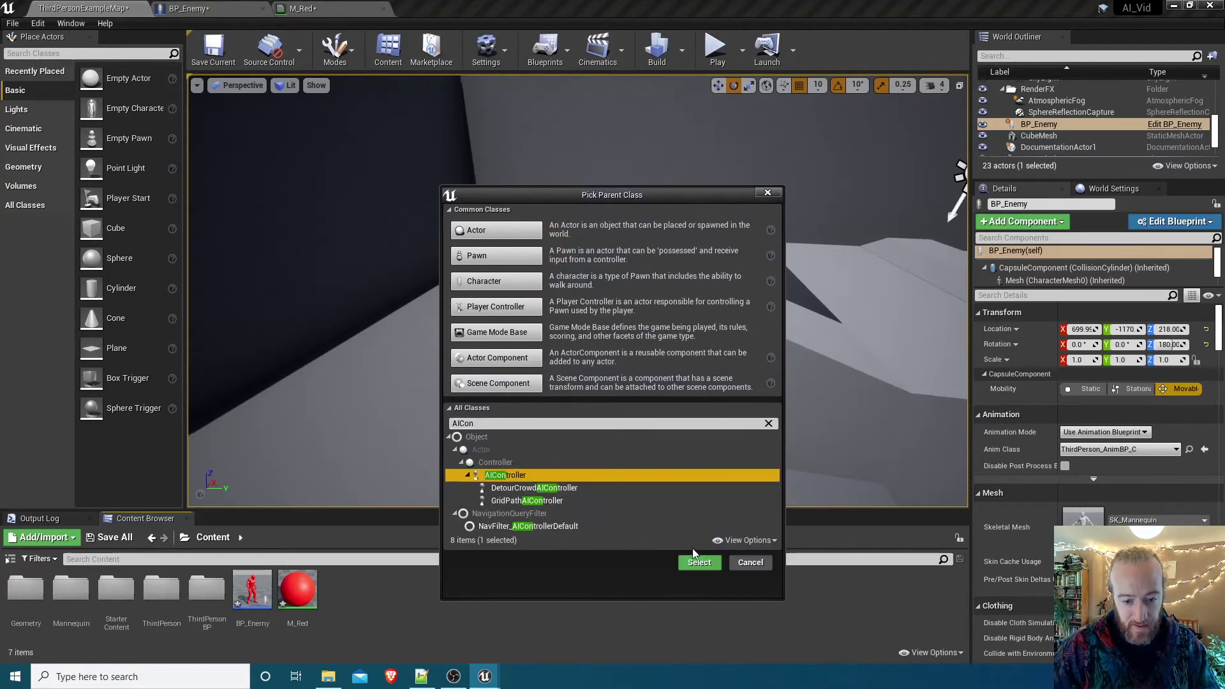
{"action": "left_click", "coordinate": [707, 566]}
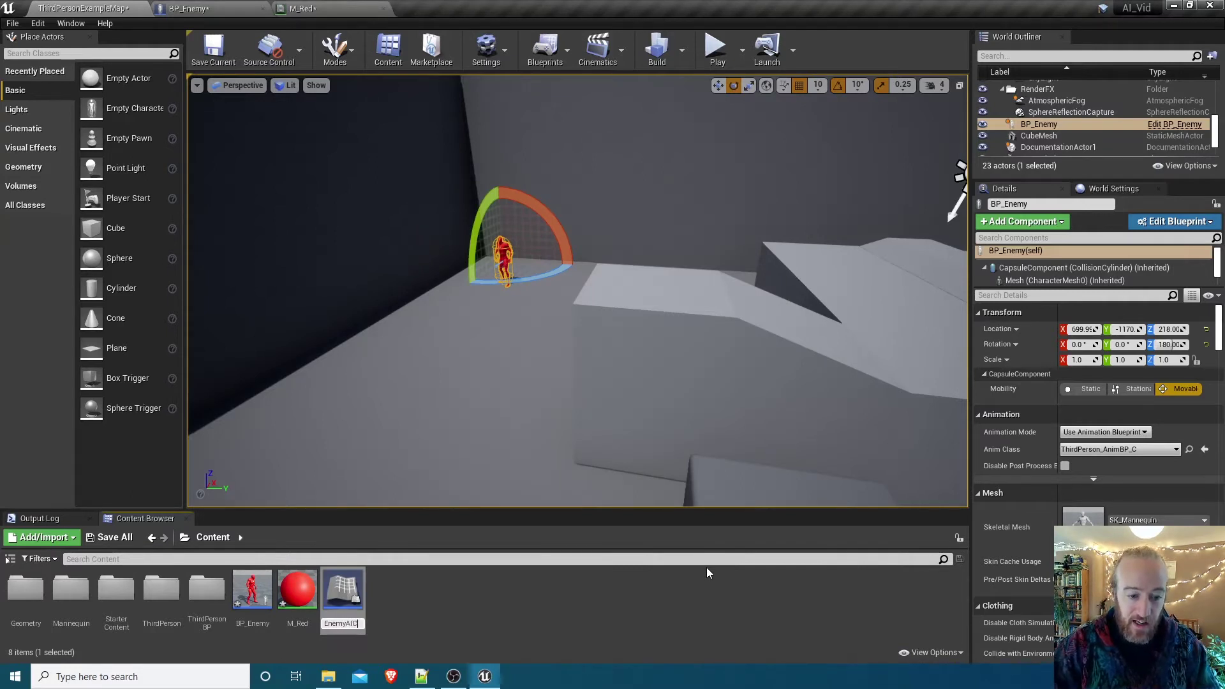
{"action": "key", "text": "Return"}
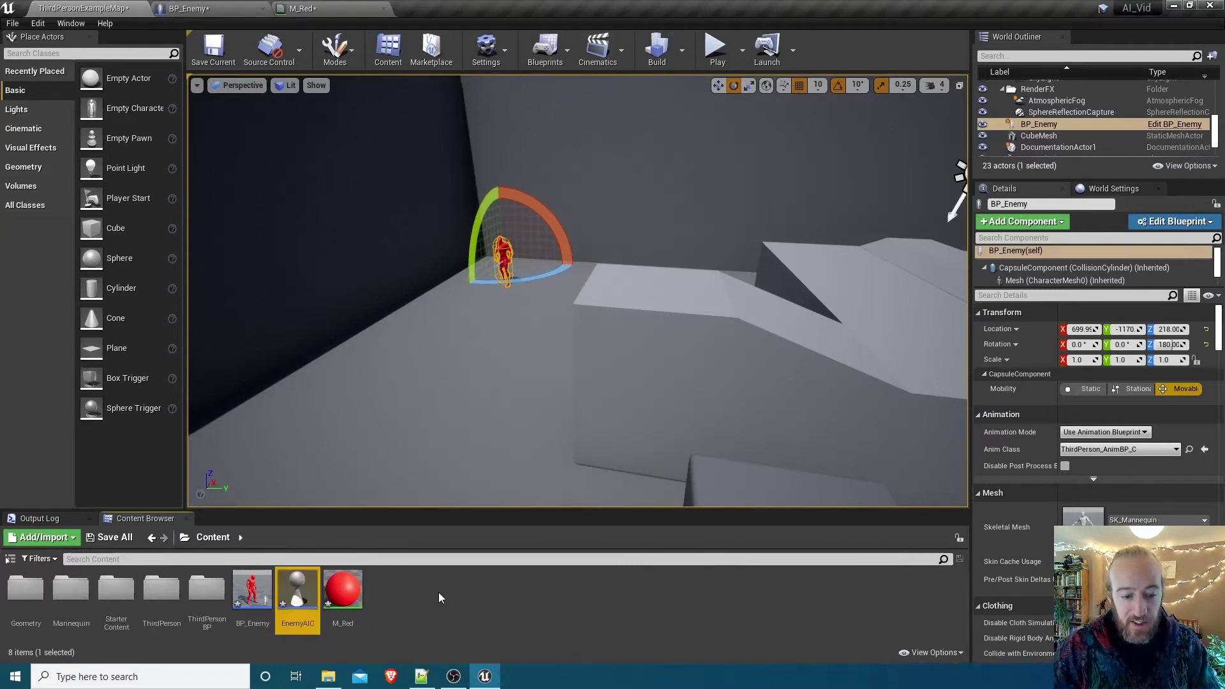
- Create a Behavior Tree asset named EnemyBT from Artificial Intelligence
{"action": "right_click", "coordinate": [393, 598]}
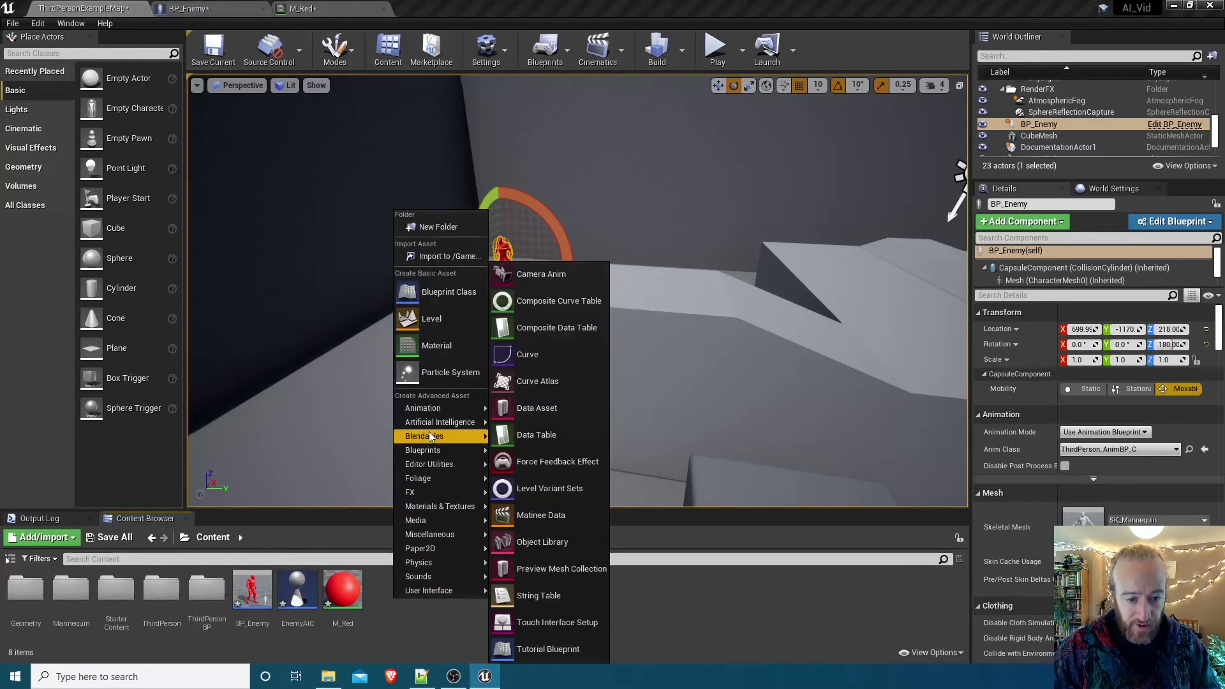
{"action": "mouse_move", "coordinate": [423, 423]}
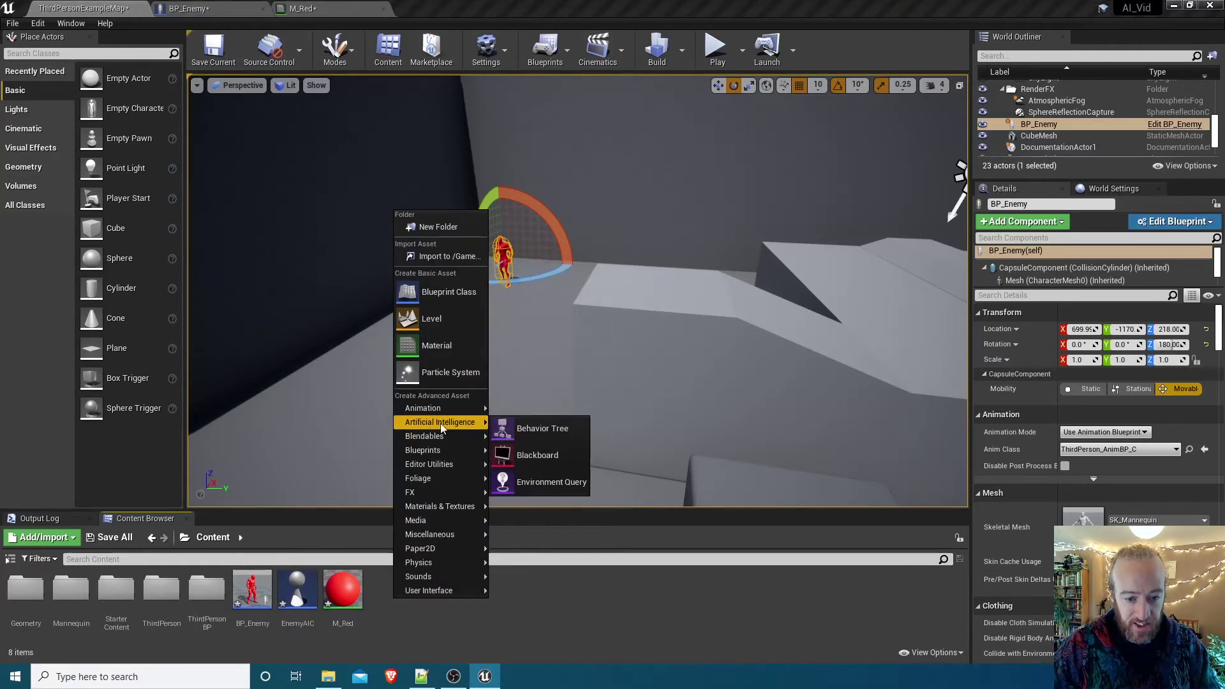
{"action": "left_click", "coordinate": [544, 428]}
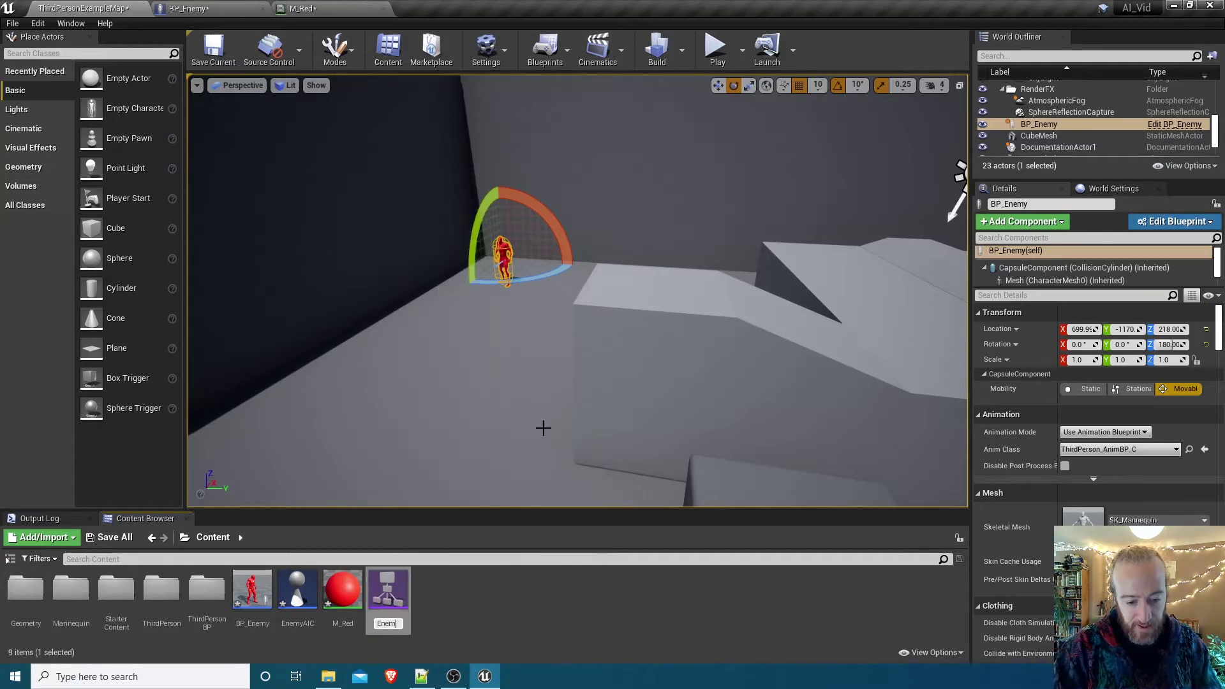
{"action": "key", "text": "Return"}
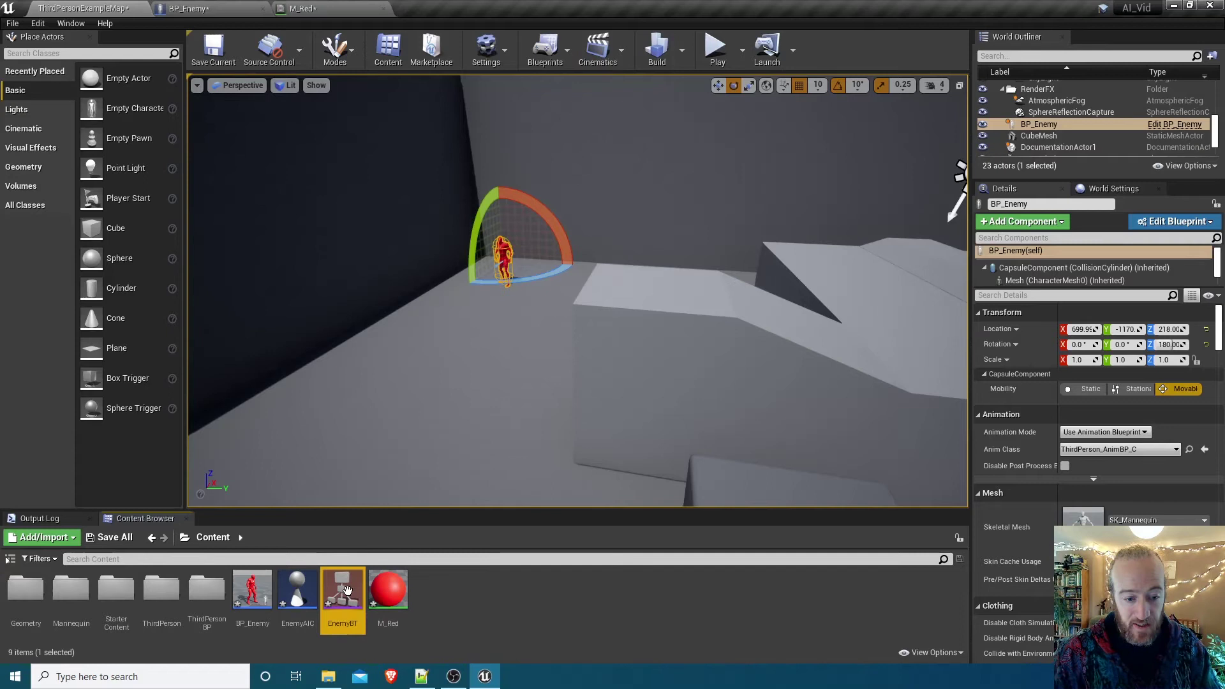
- Create a Blackboard asset named EnemyBB
{"action": "right_click", "coordinate": [430, 592]}
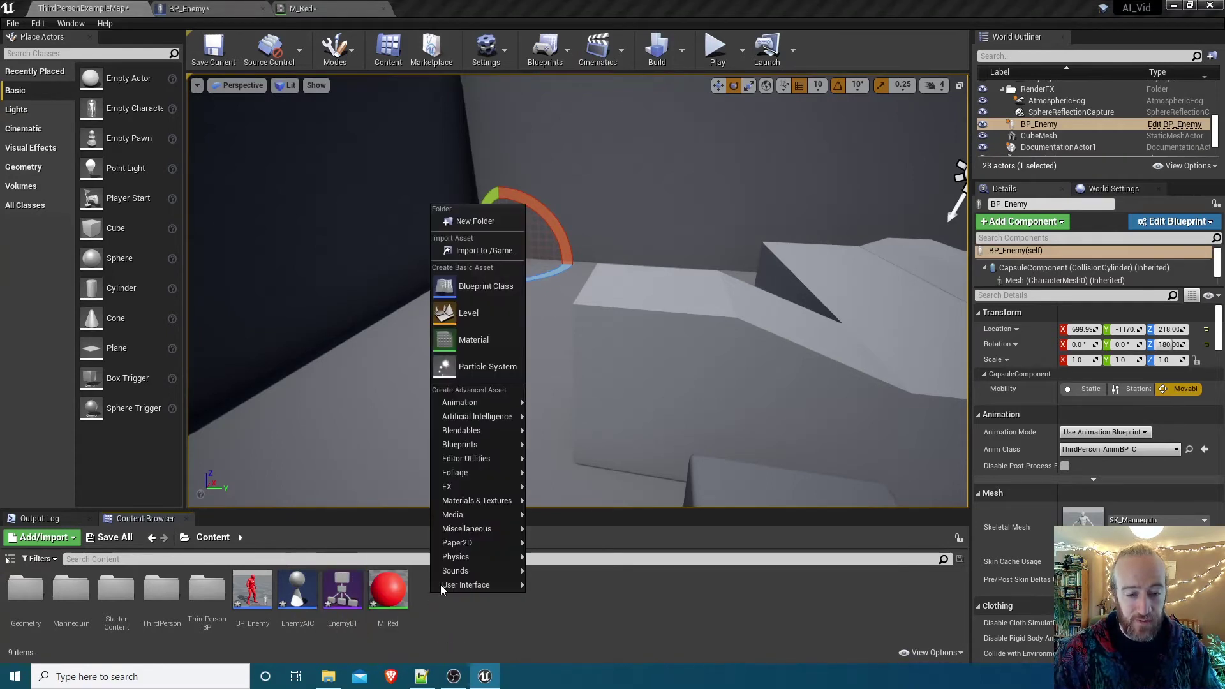
{"action": "mouse_move", "coordinate": [479, 417]}
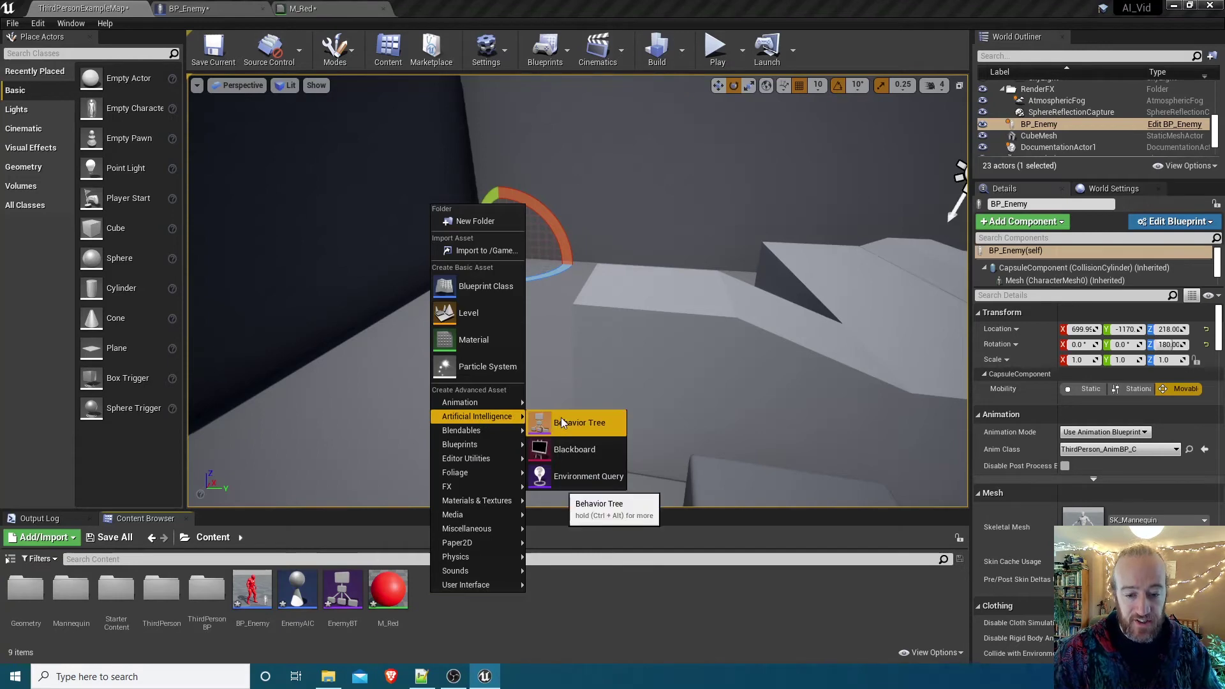
{"action": "left_click", "coordinate": [570, 451]}
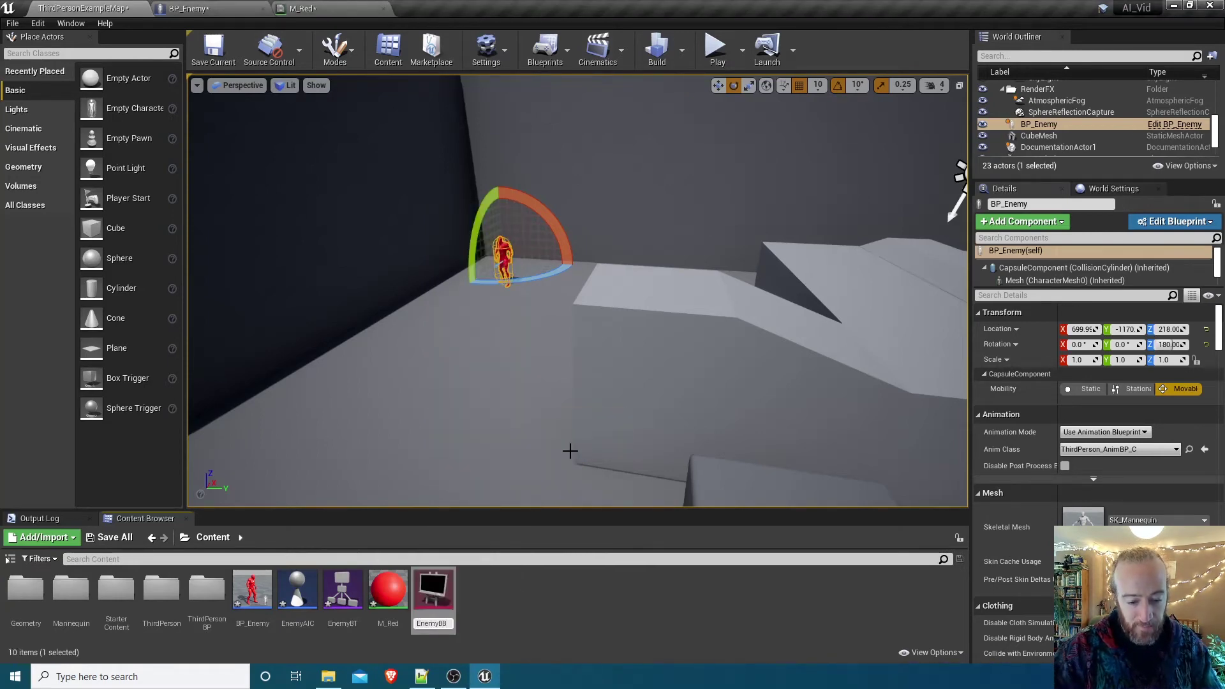
{"action": "key", "text": "Return"}
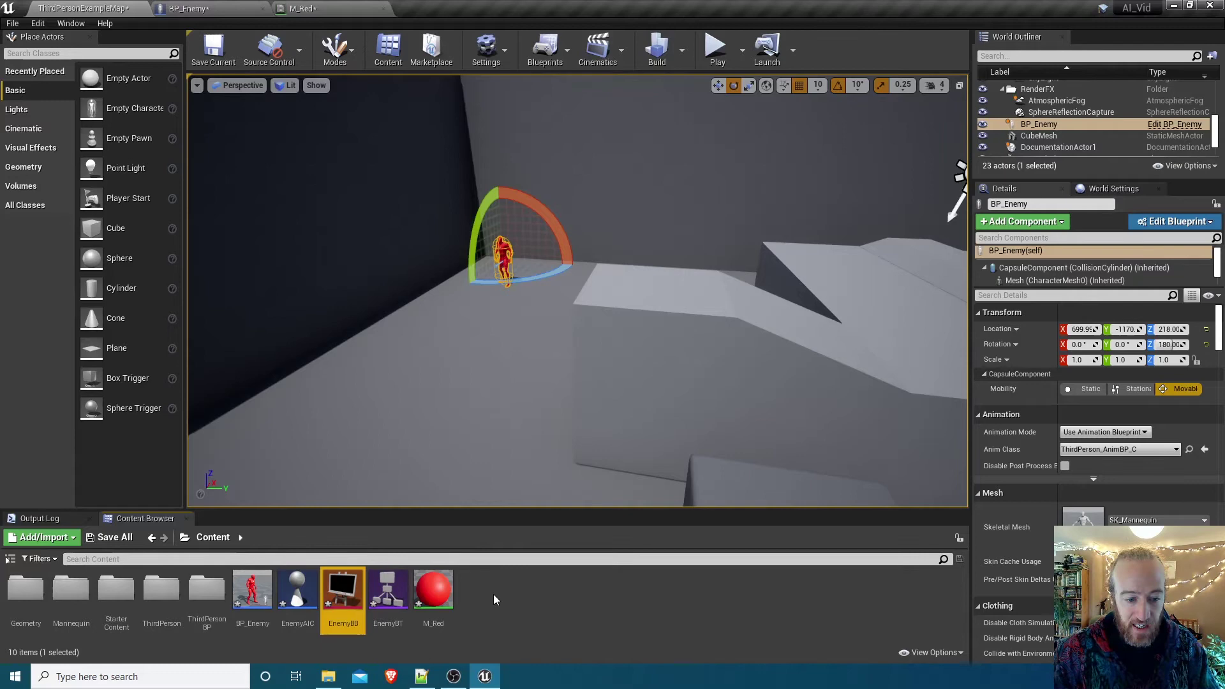
- Open EnemyAIC's Event Graph and delete the Event Tick node
{"action": "double_click", "coordinate": [298, 593]}
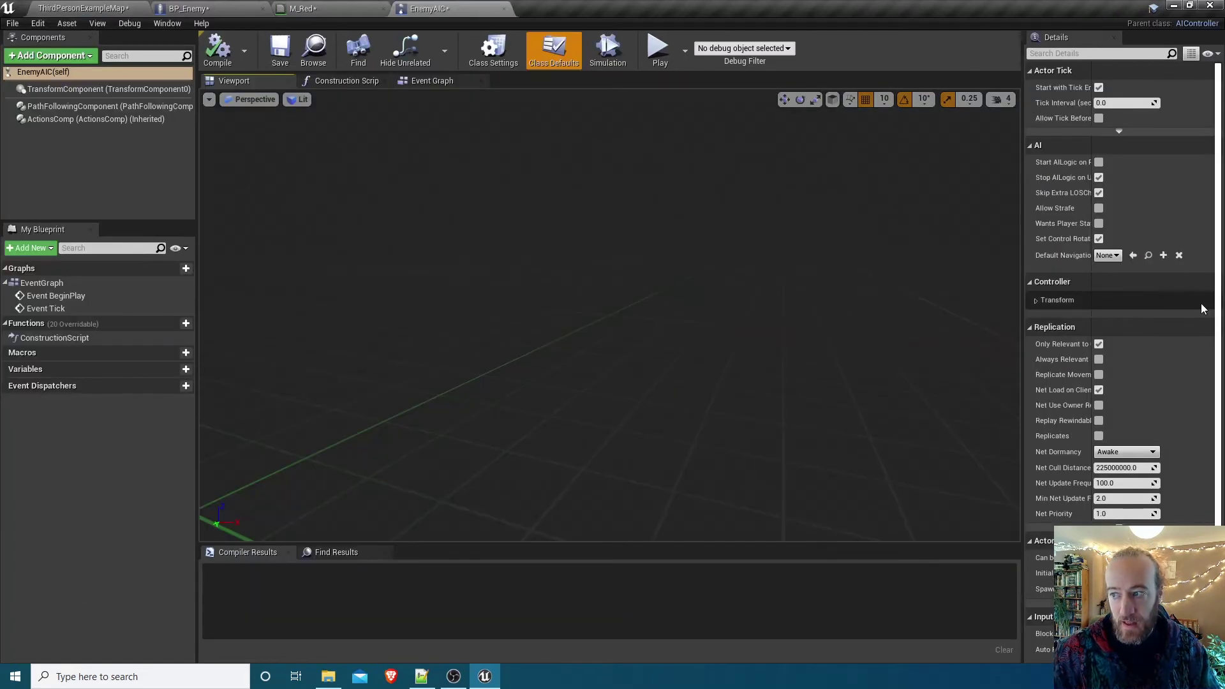
{"action": "left_click", "coordinate": [428, 81]}
{"action": "left_click_drag", "start_coordinate": [534, 328], "coordinate": [698, 459]}
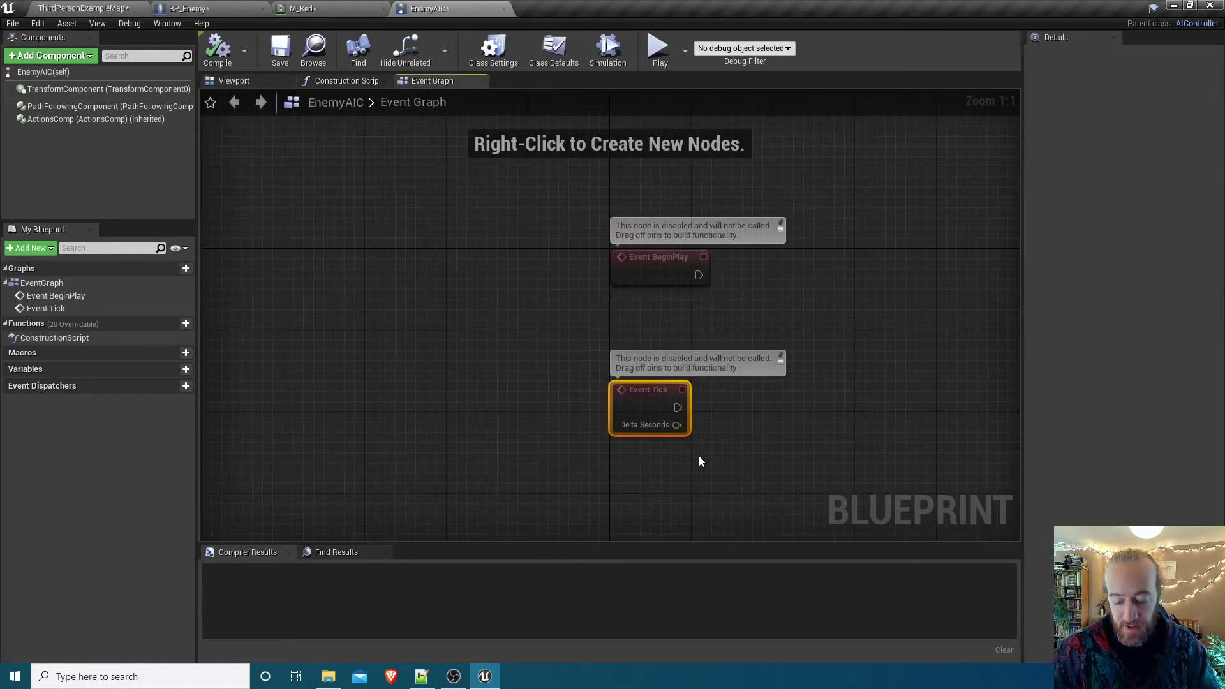
{"action": "key", "text": "Delete"}
- Add a Run Behavior Tree node after Event BeginPlay with BTAsset EnemyBT, then compile and save
{"action": "right_click_drag", "start_coordinate": [681, 331], "coordinate": [488, 280]}
{"action": "left_click_drag", "start_coordinate": [396, 207], "coordinate": [657, 254]}
{"action": "type", "text": "run beh"}
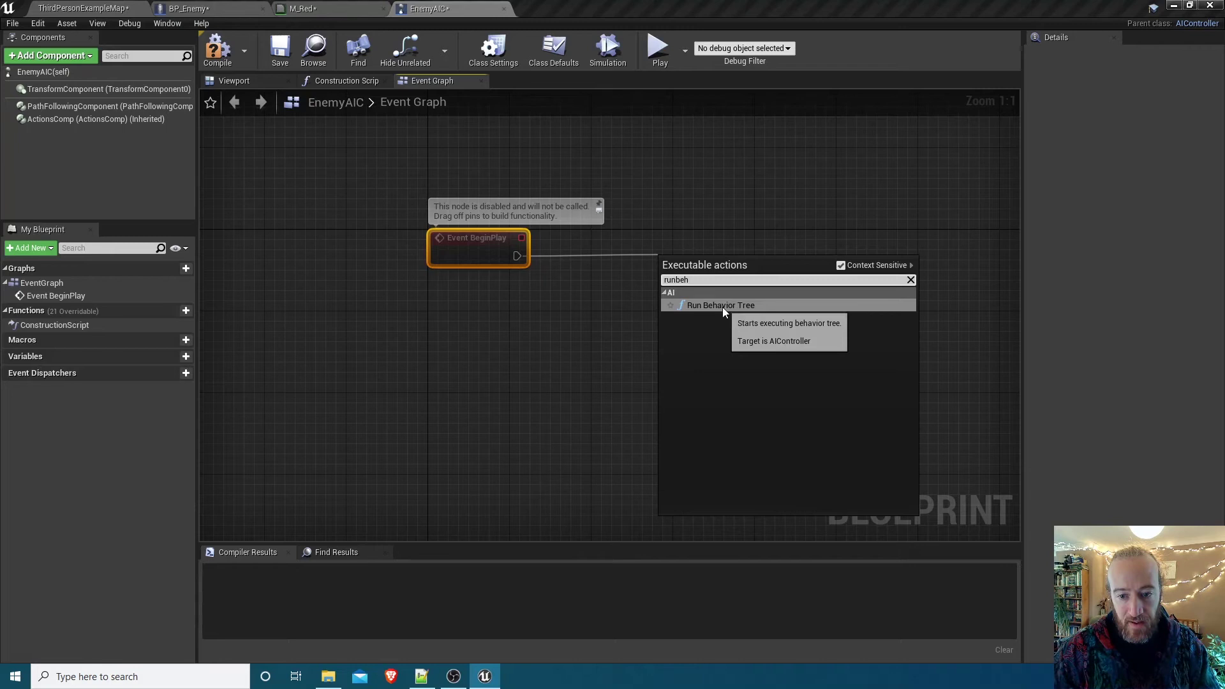
{"action": "left_click", "coordinate": [721, 305]}
{"action": "left_click_drag", "start_coordinate": [715, 254], "coordinate": [642, 236]}
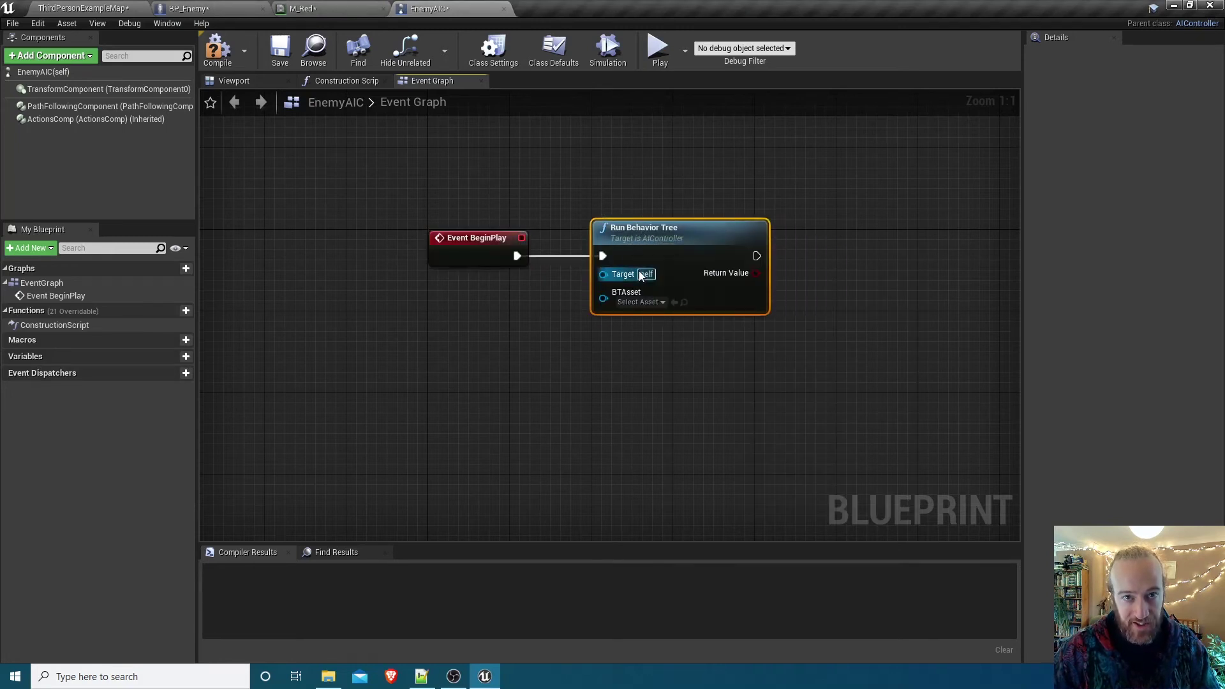
{"action": "left_click", "coordinate": [640, 303]}
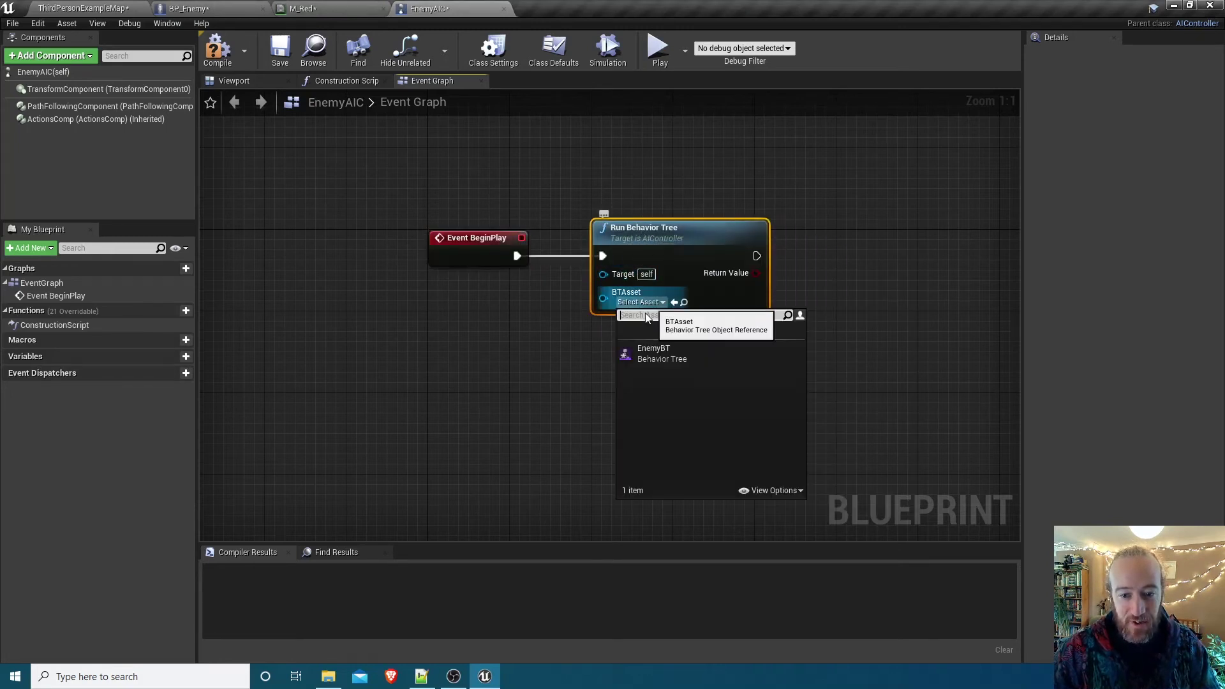
{"action": "left_click", "coordinate": [660, 353]}
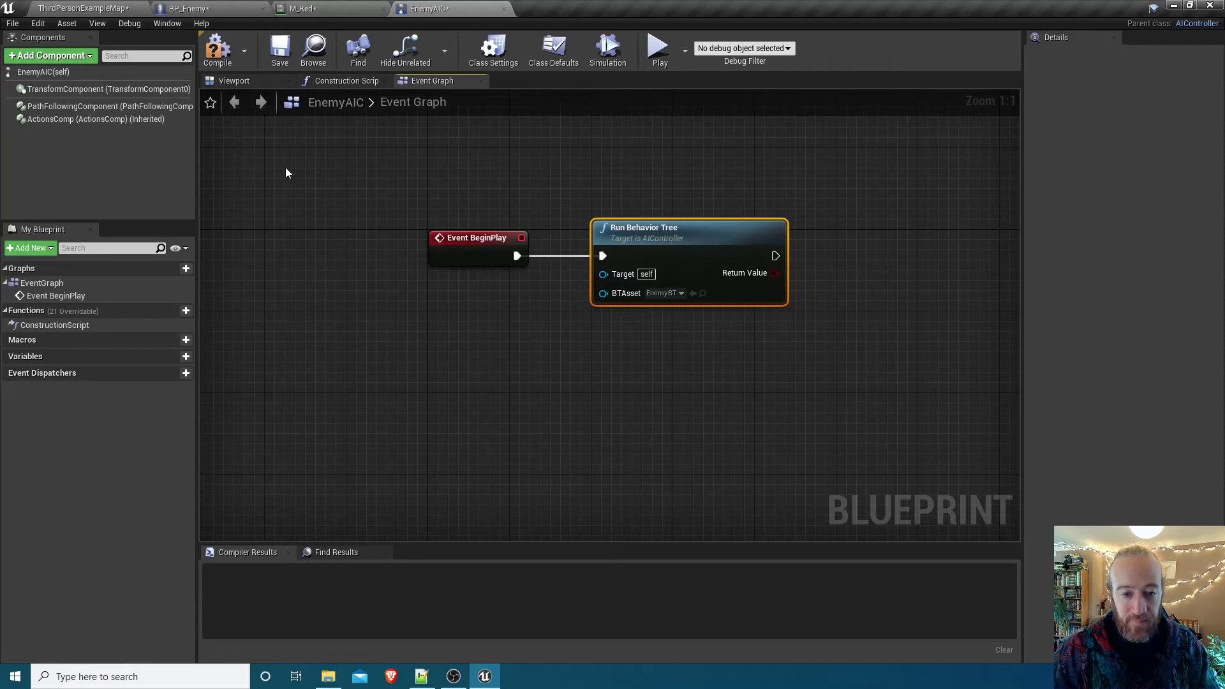
{"action": "left_click", "coordinate": [225, 60]}
{"action": "left_click", "coordinate": [284, 49]}
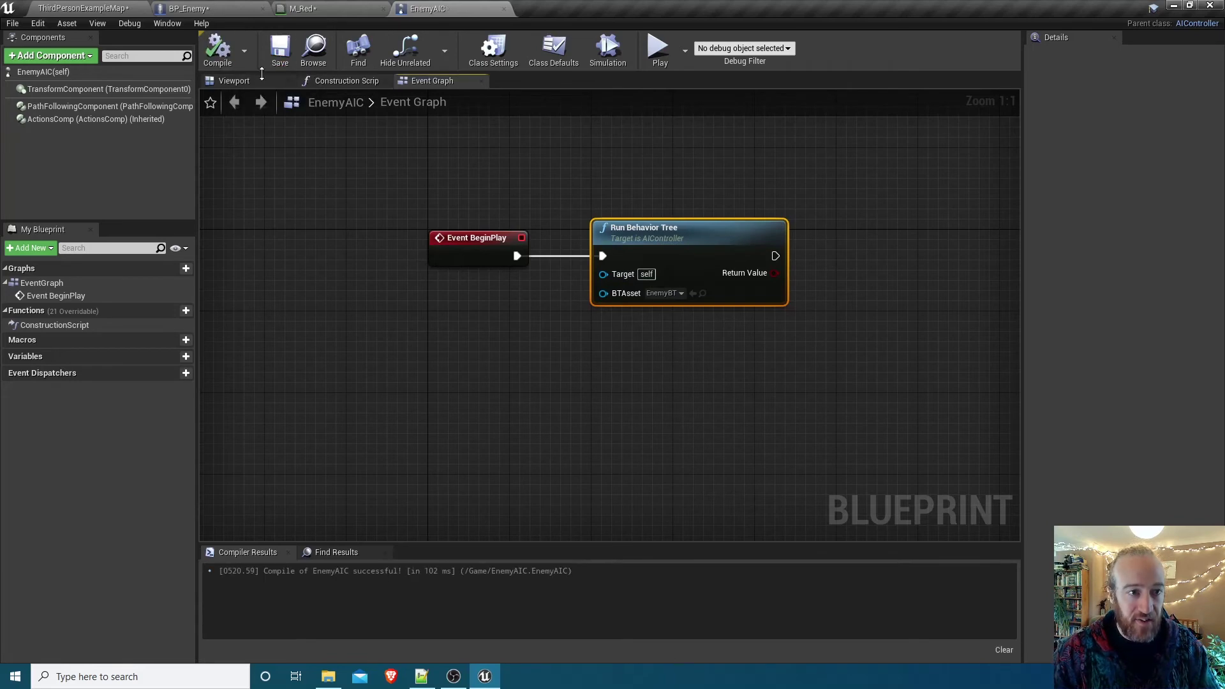
- Set BP_Enemy's AI Controller Class to EnemyAIC, then compile and save BP_Enemy
{"action": "left_click", "coordinate": [218, 8]}
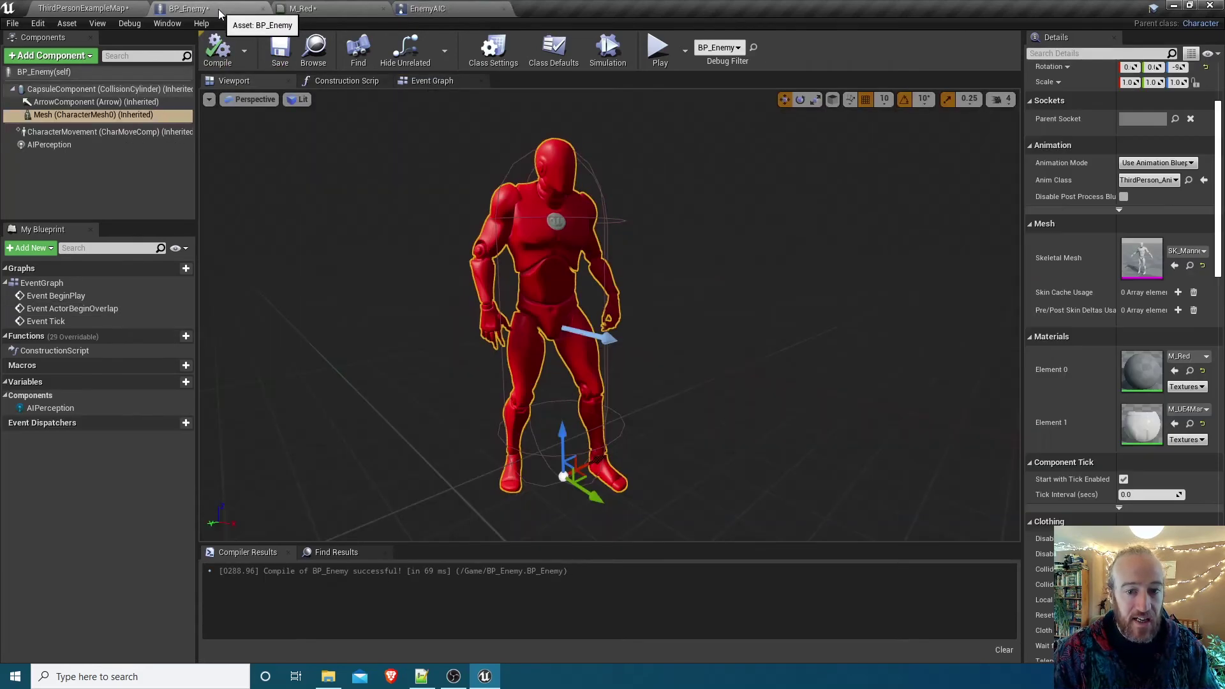
{"action": "left_click", "coordinate": [48, 70]}
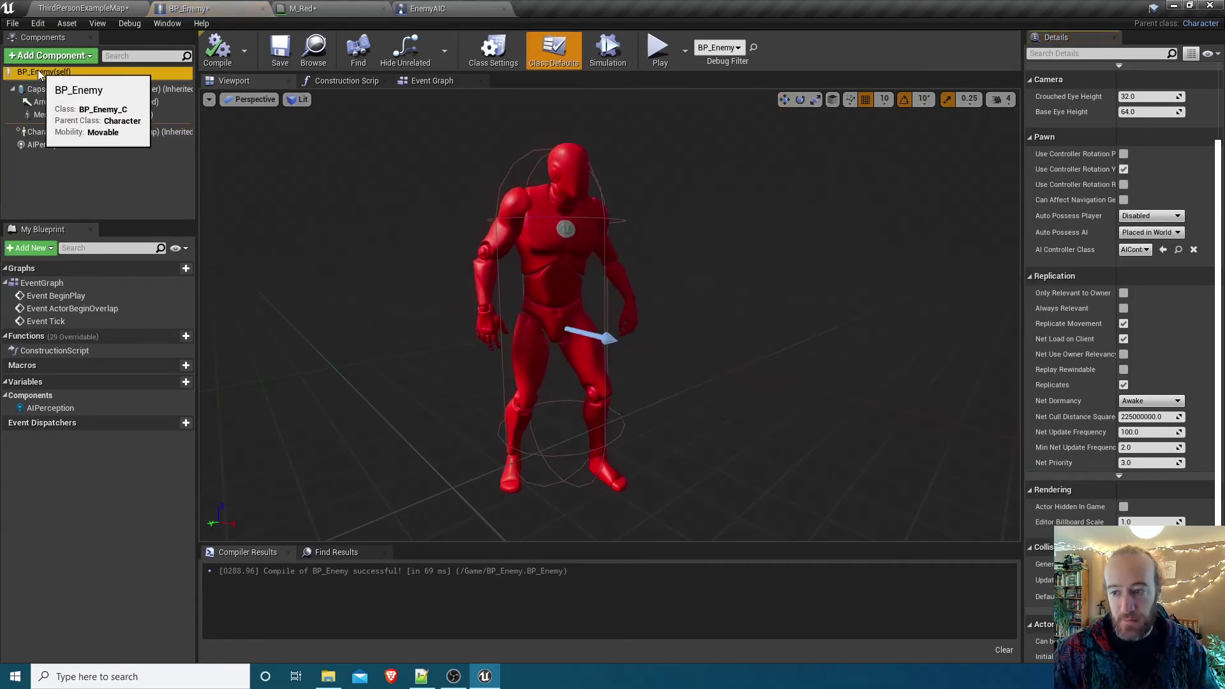
{"action": "scroll", "coordinate": [1064, 176], "scroll_direction": "up", "scroll_amount": 3}
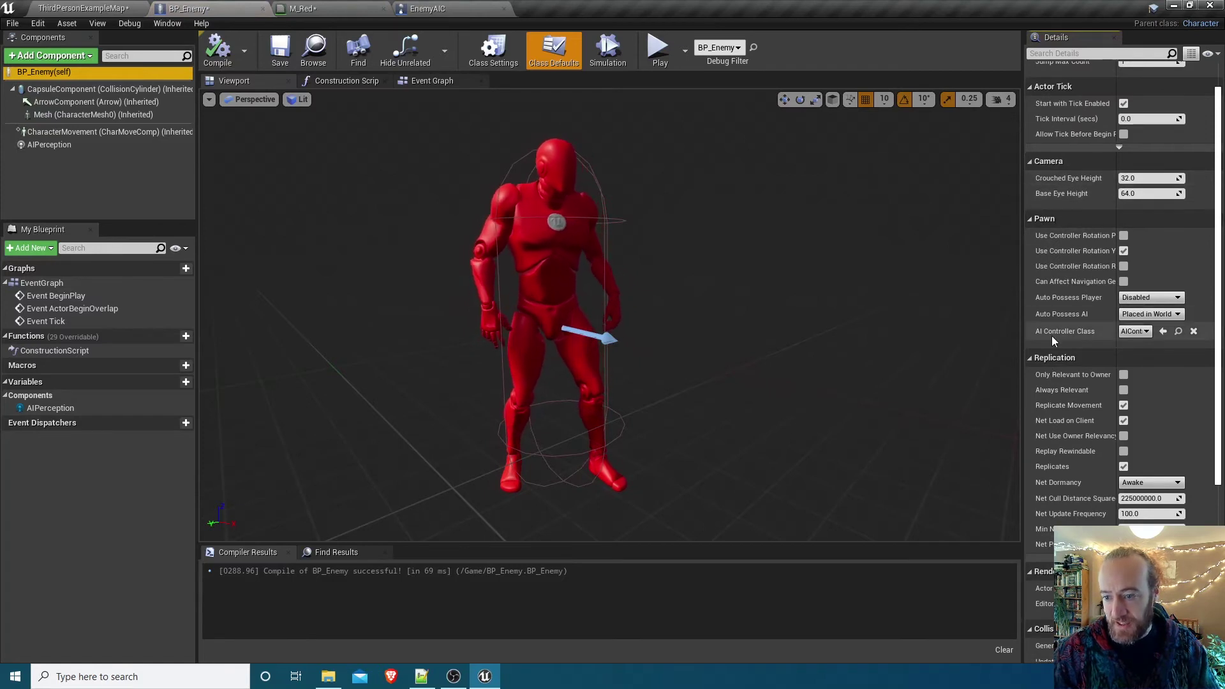
{"action": "left_click", "coordinate": [1136, 334]}
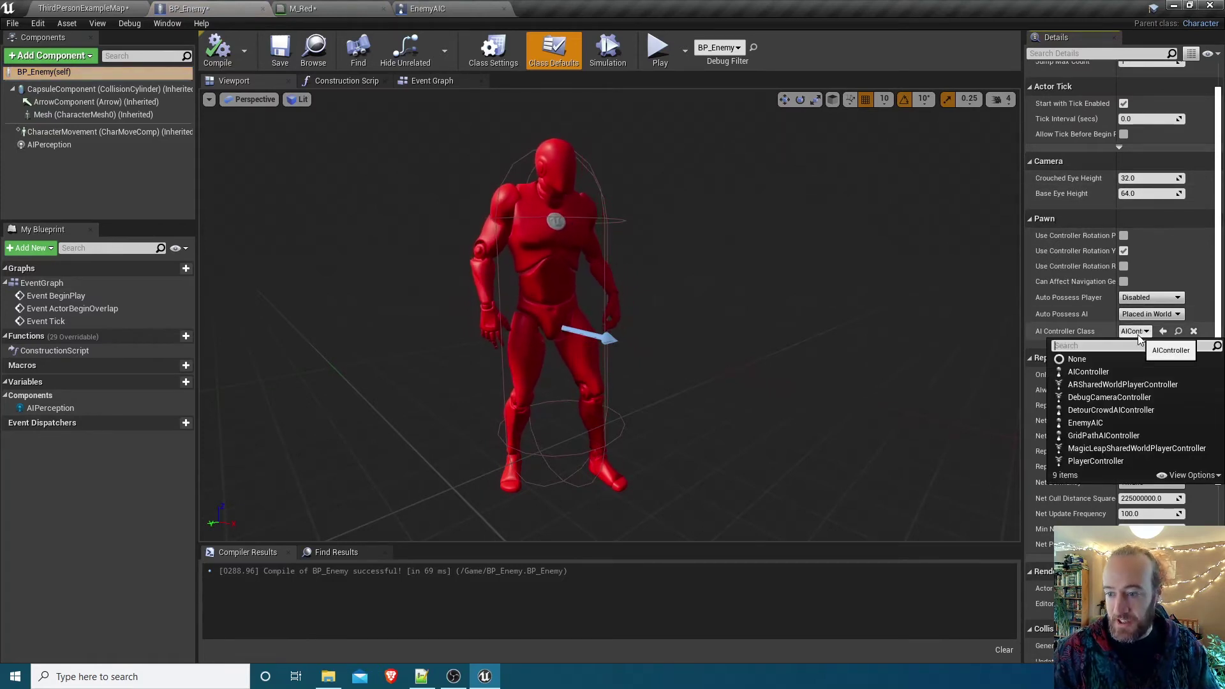
{"action": "left_click", "coordinate": [1085, 423]}
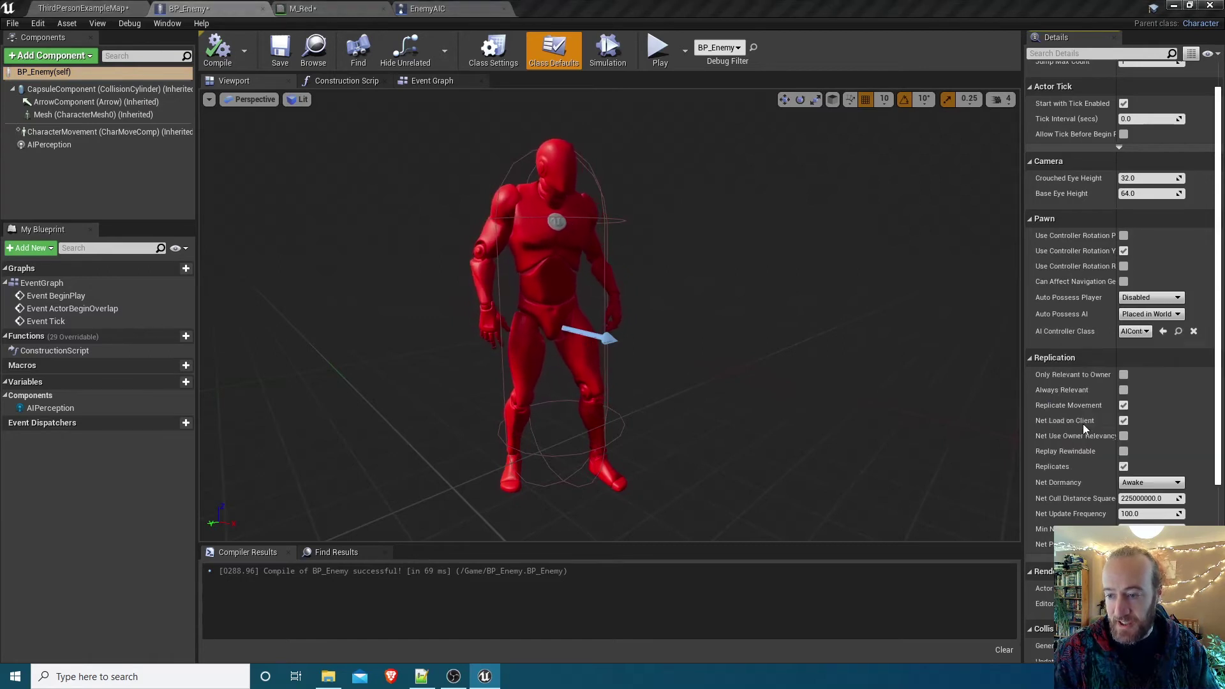
{"action": "left_click", "coordinate": [218, 49]}
{"action": "left_click", "coordinate": [272, 55]}
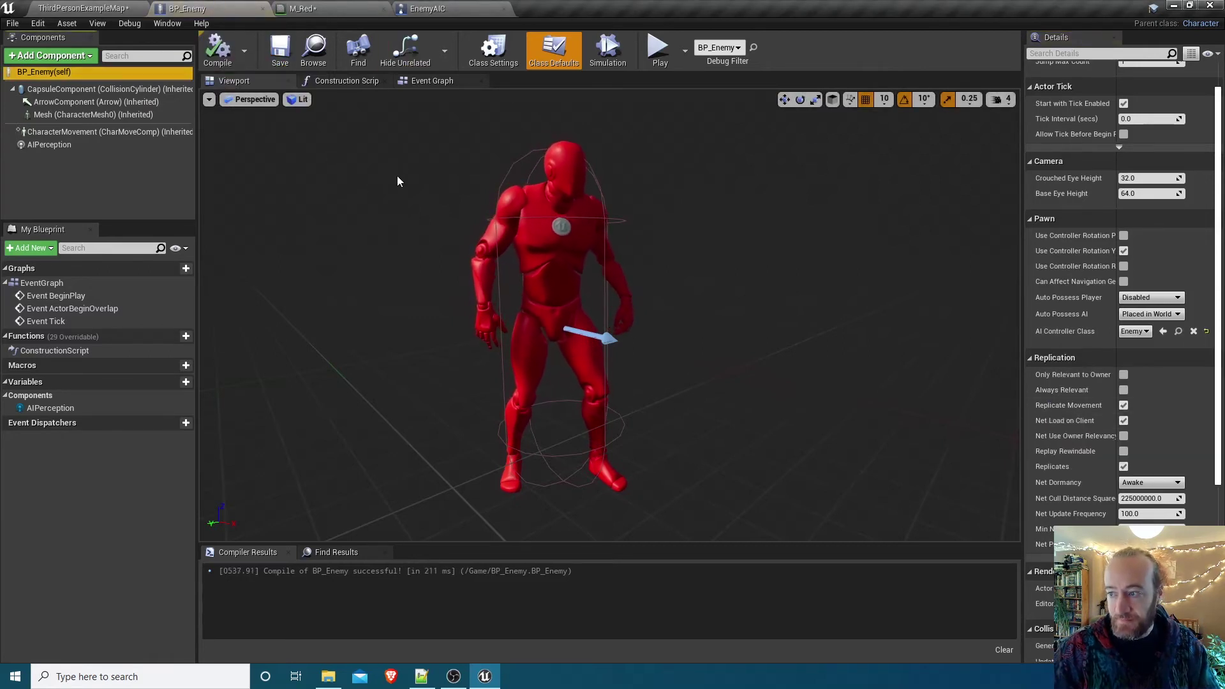
- From the Content Browser, create a Blueprint Enumeration named EnemyState and open it
{"action": "left_click", "coordinate": [95, 9]}
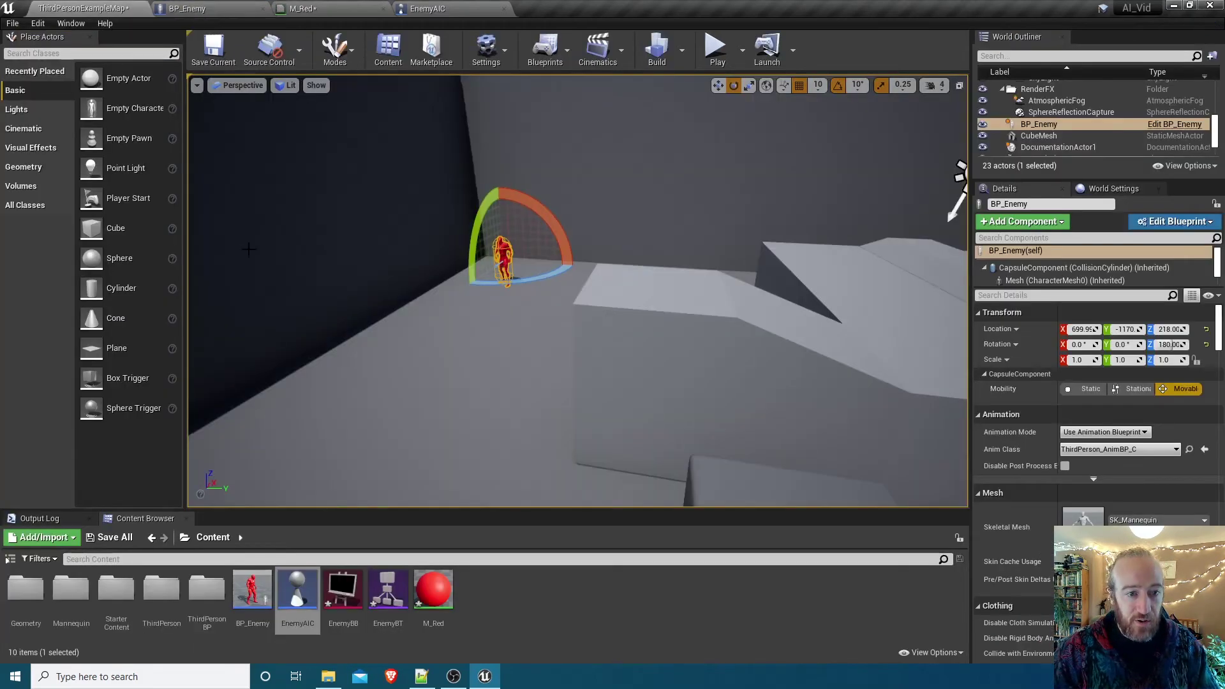
{"action": "right_click", "coordinate": [473, 595]}
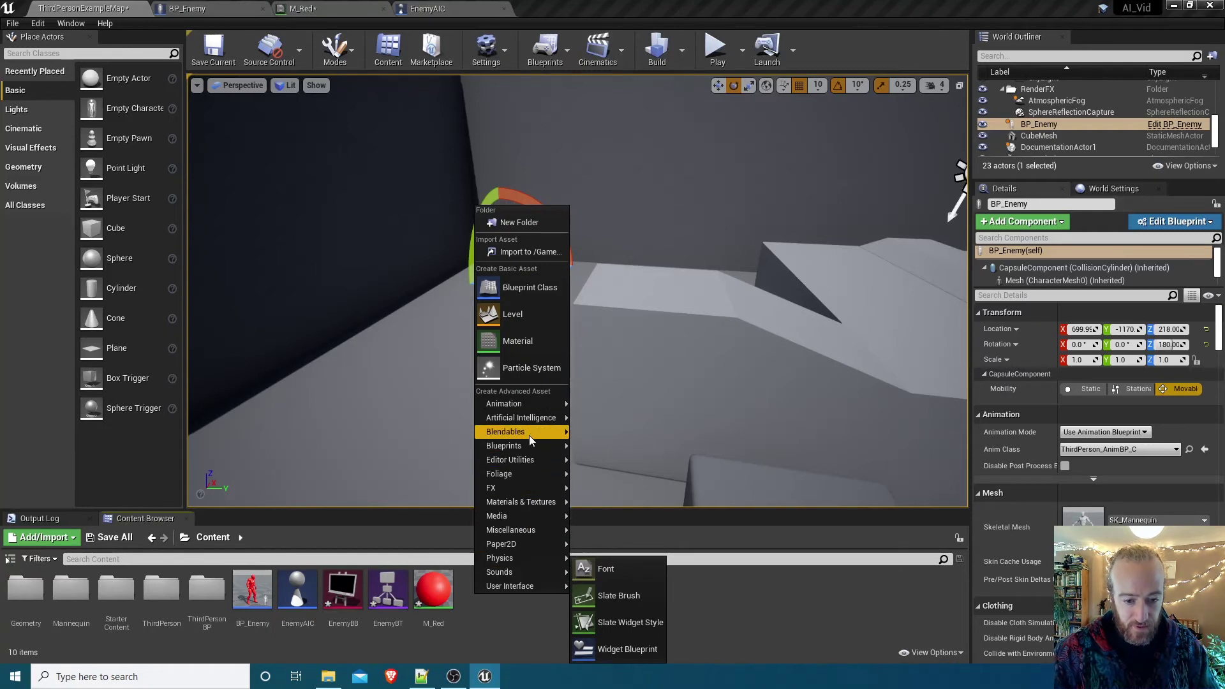
{"action": "mouse_move", "coordinate": [526, 442]}
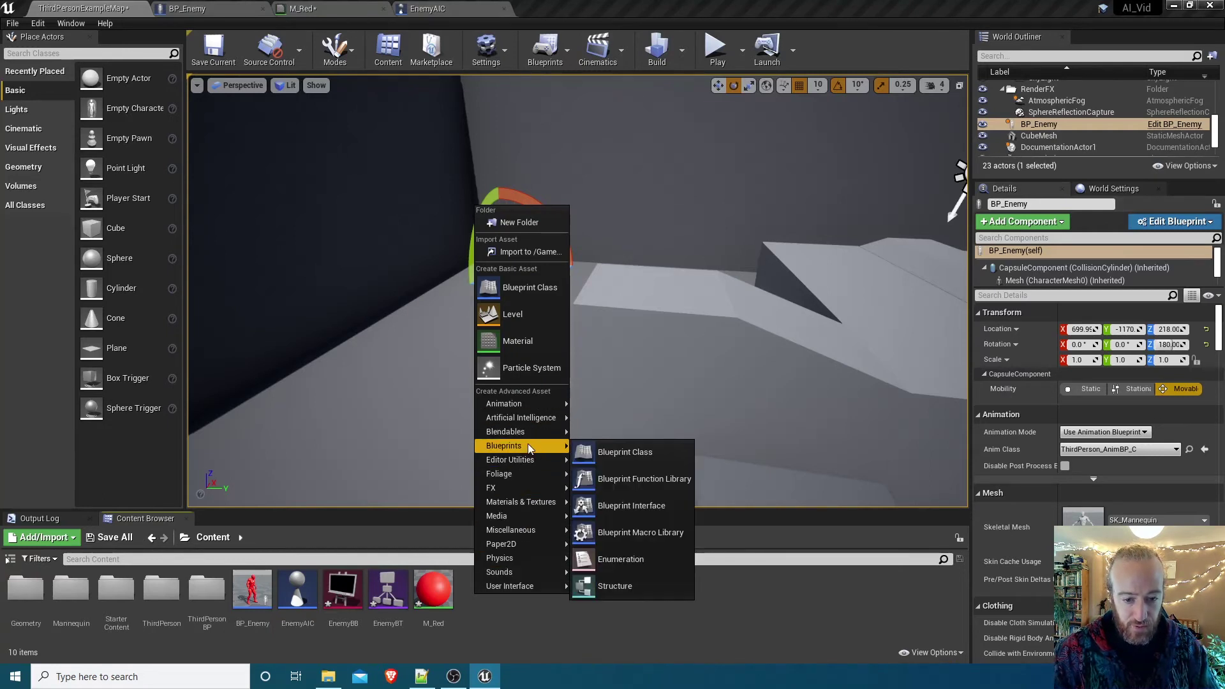
{"action": "left_click", "coordinate": [621, 560]}
{"action": "type", "text": "Enem"}
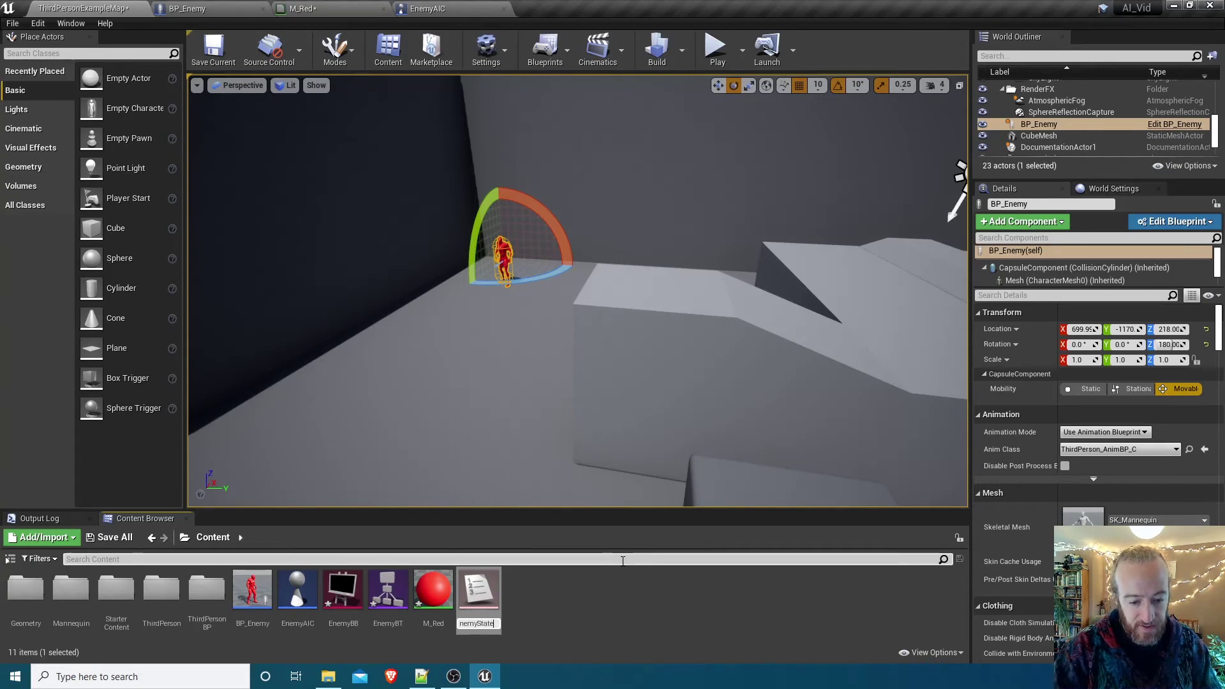
{"action": "type", "text": "yState"}
{"action": "key", "text": "Return"}
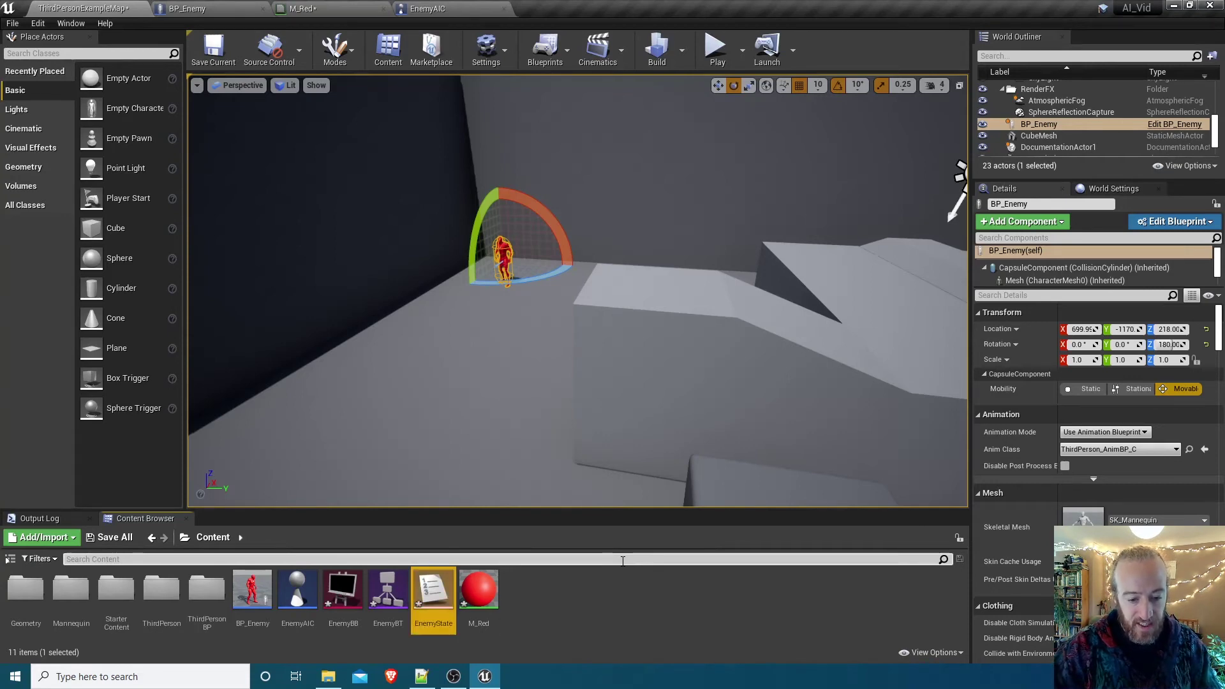
{"action": "double_click", "coordinate": [434, 587]}
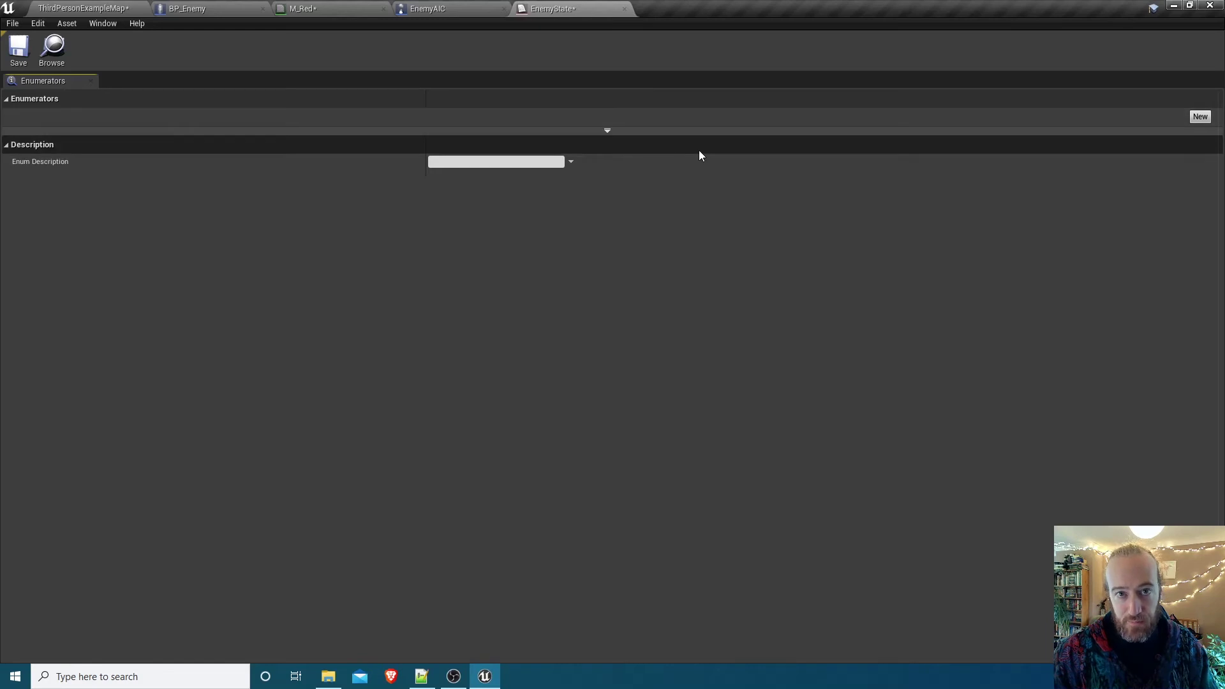
- Add enumerators Patrolling and Chasing Player to EnemyState
{"action": "left_click", "coordinate": [1200, 118]}
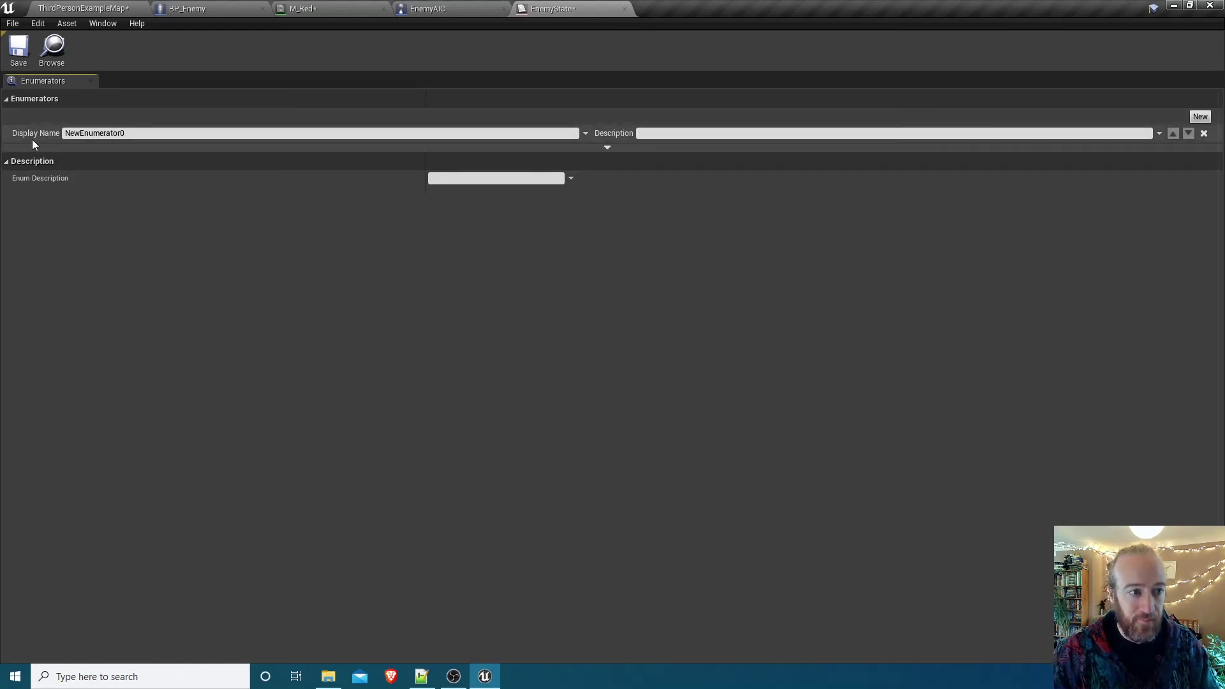
{"action": "left_click", "coordinate": [62, 132]}
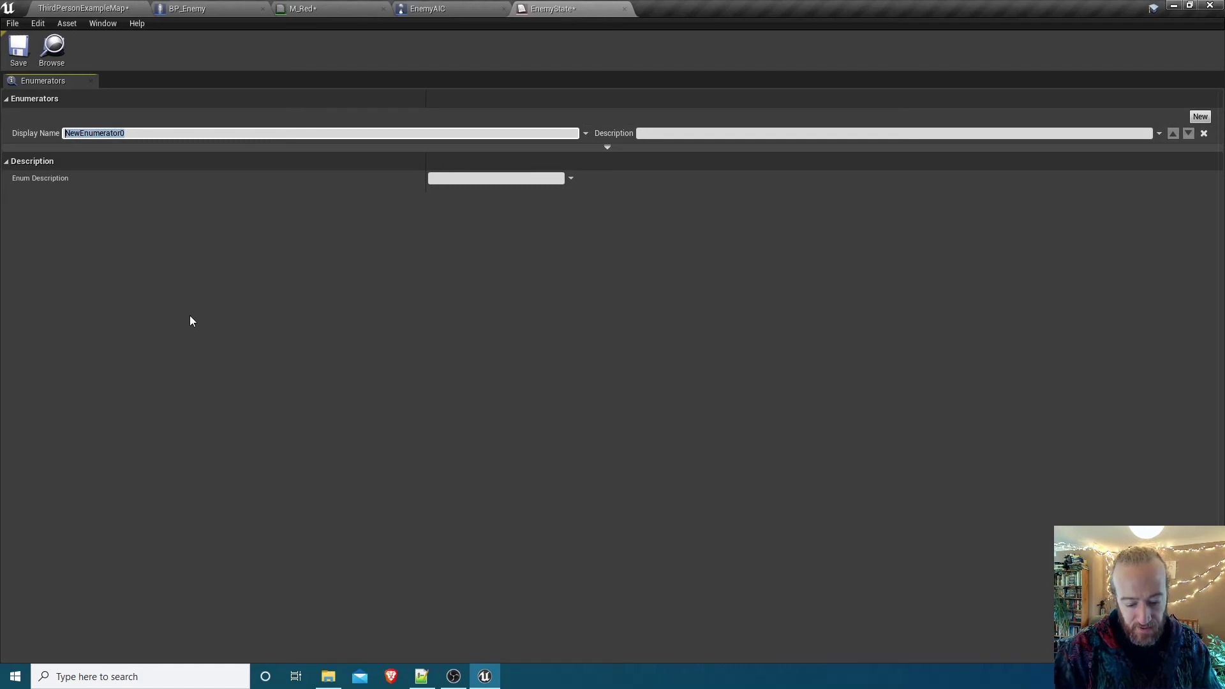
{"action": "type", "text": "Patrolling"}
{"action": "key", "text": "Return"}
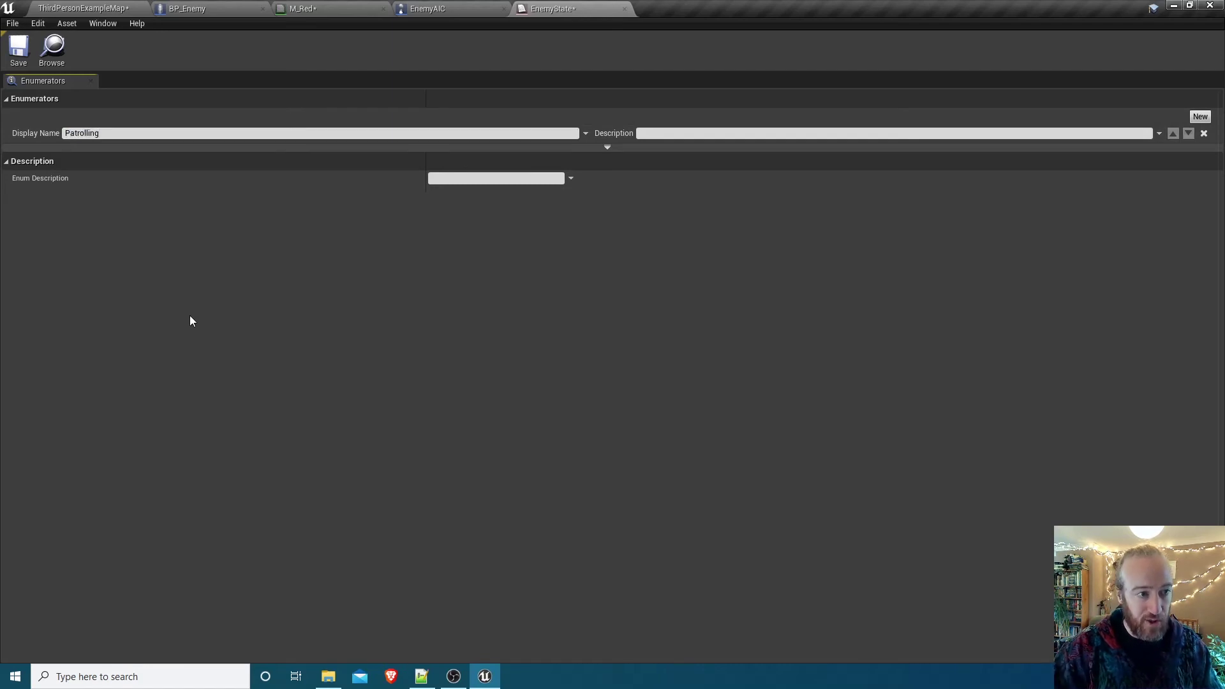
{"action": "left_click", "coordinate": [1198, 116]}
{"action": "left_click", "coordinate": [159, 150]}
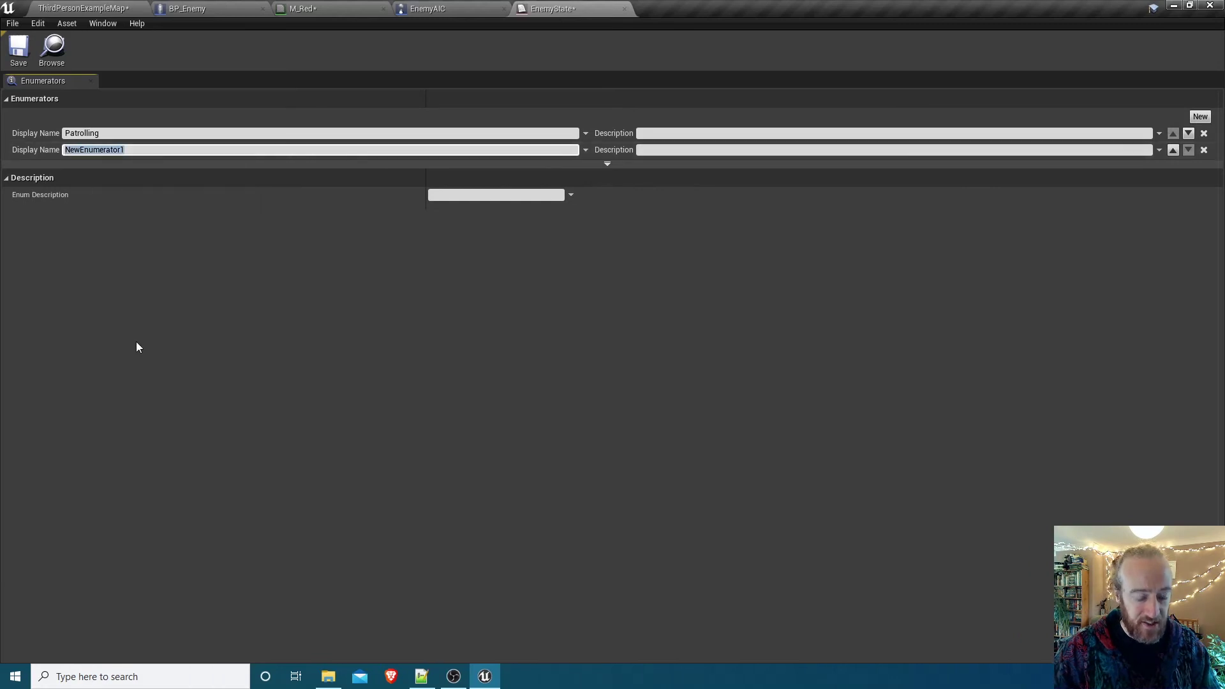
{"action": "type", "text": "Cha"}
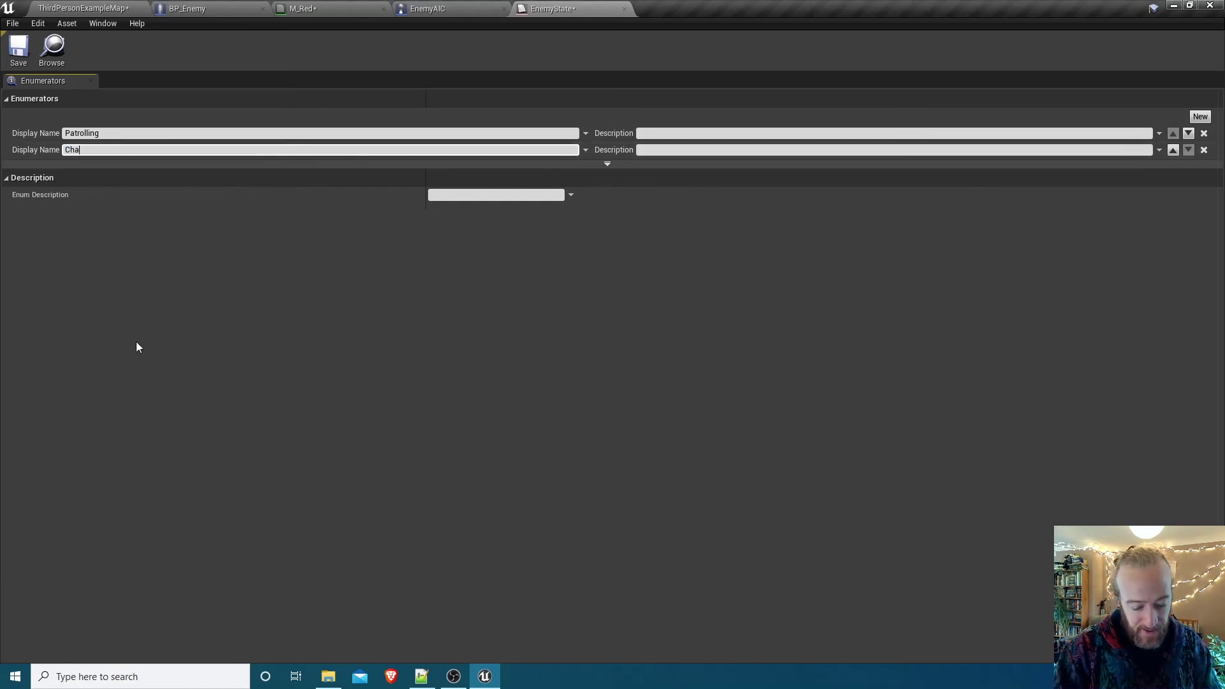
{"action": "type", "text": "sing Player"}
{"action": "key", "text": "Return"}
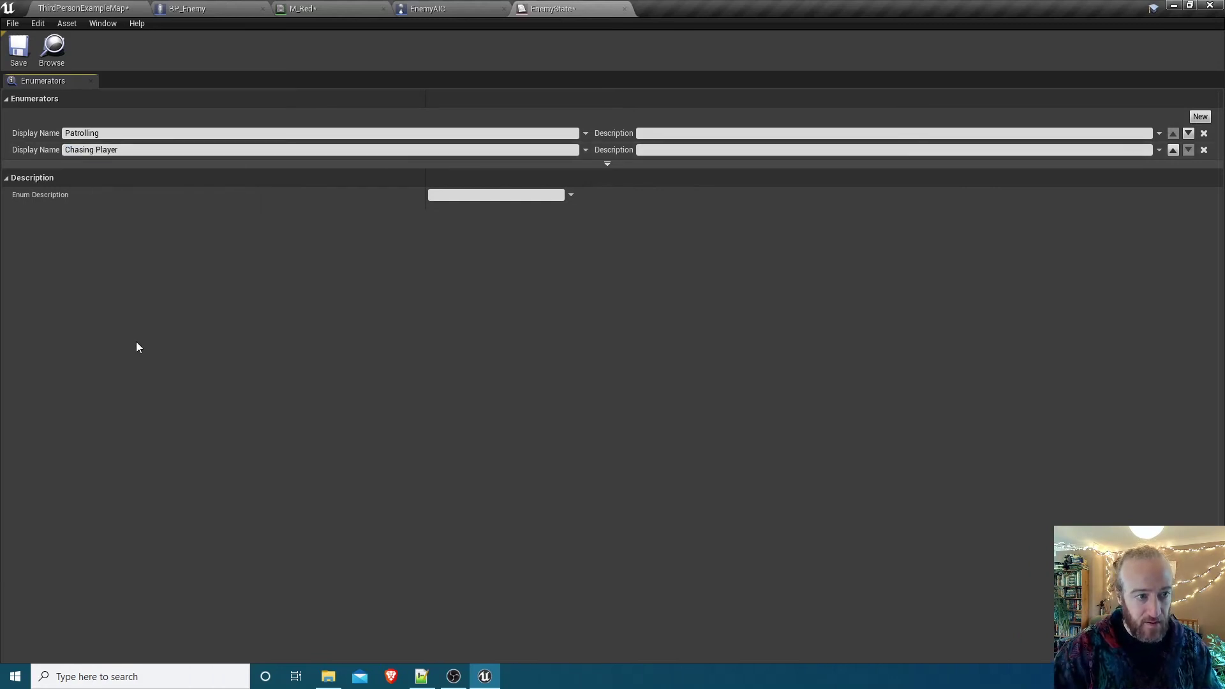
- Add a third enumerator, Searching for Player, and save the enum
{"action": "left_click", "coordinate": [1201, 116]}
{"action": "left_click_drag", "start_coordinate": [124, 166], "coordinate": [61, 167]}
{"action": "type", "text": "Search"}
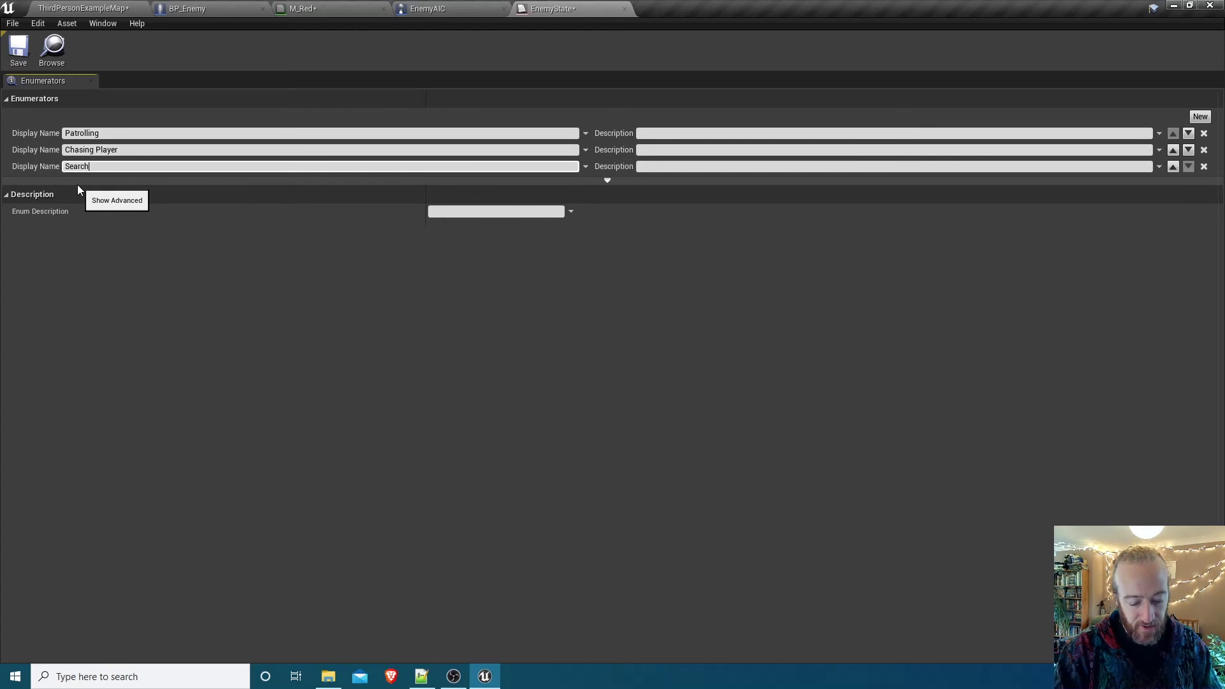
{"action": "type", "text": "ing for Player"}
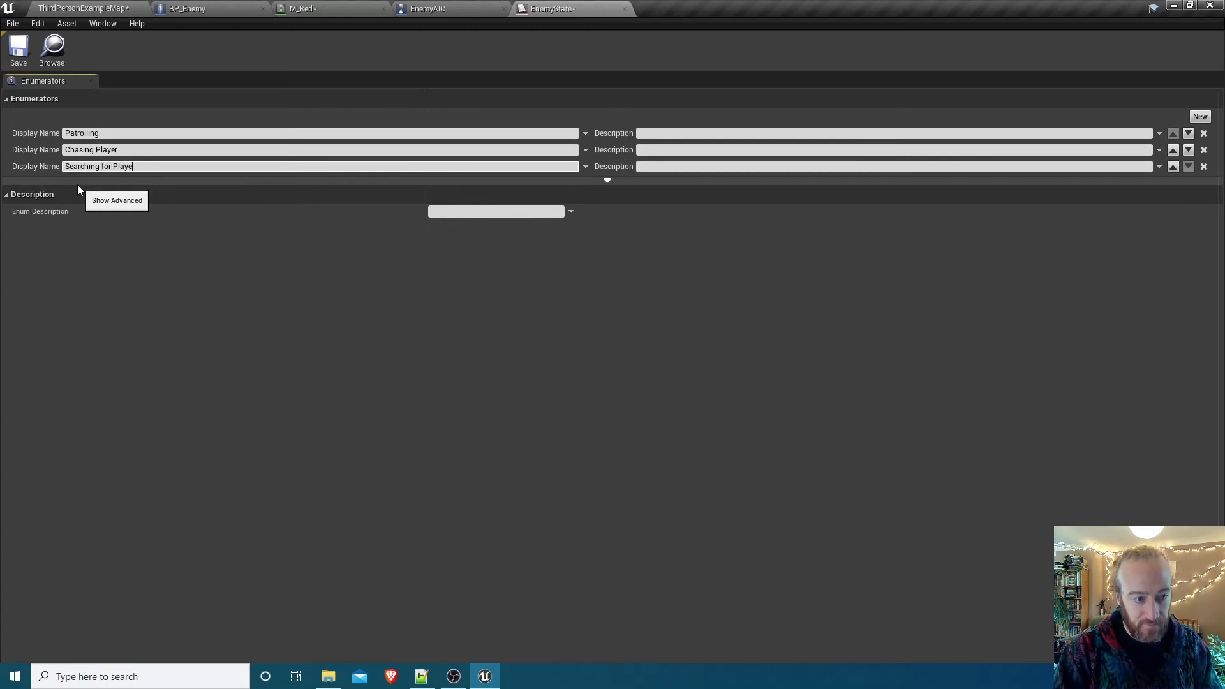
{"action": "key", "text": "Return"}
{"action": "left_click", "coordinate": [19, 50]}
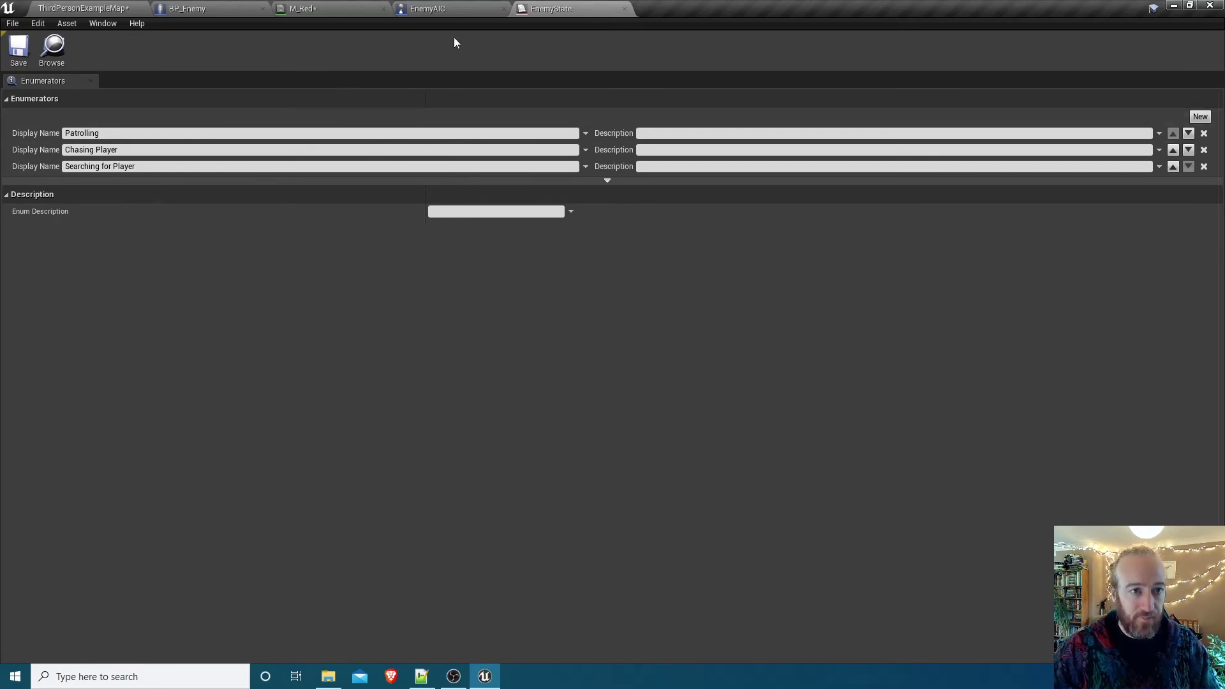
- Open EnemyBT from the Content Browser and toggle between its Blackboard and Behavior Tree modes
{"action": "left_click", "coordinate": [93, 12]}
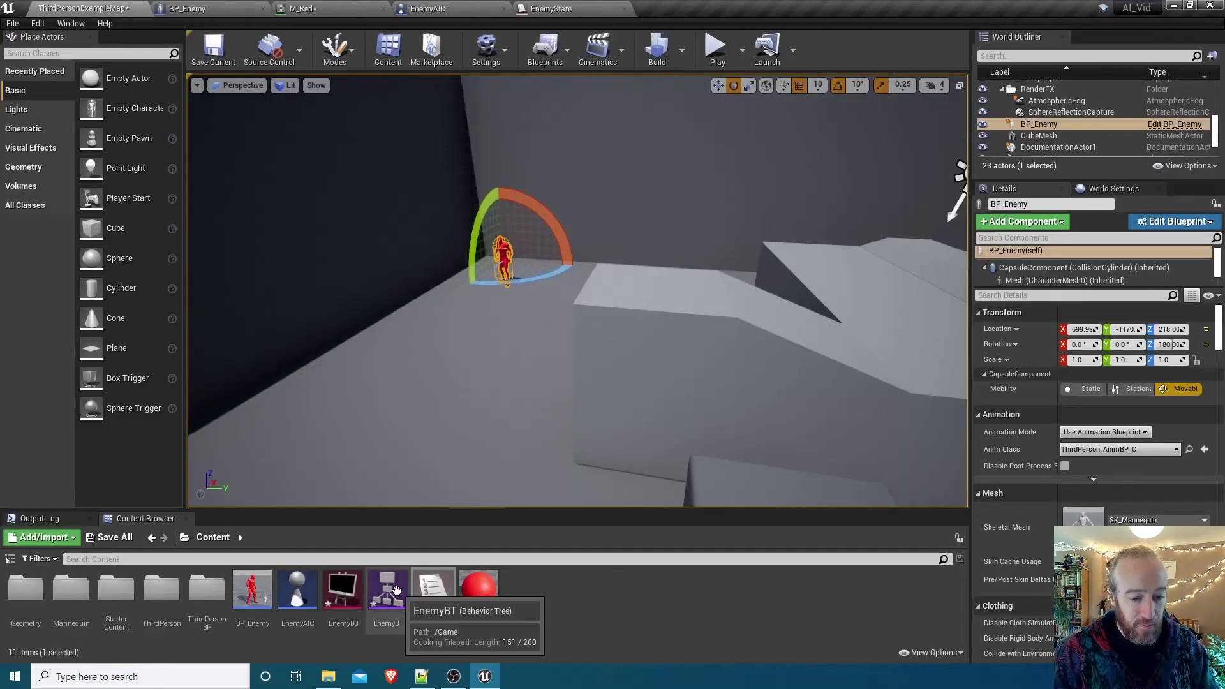
{"action": "left_click", "coordinate": [407, 606]}
{"action": "double_click", "coordinate": [389, 594]}
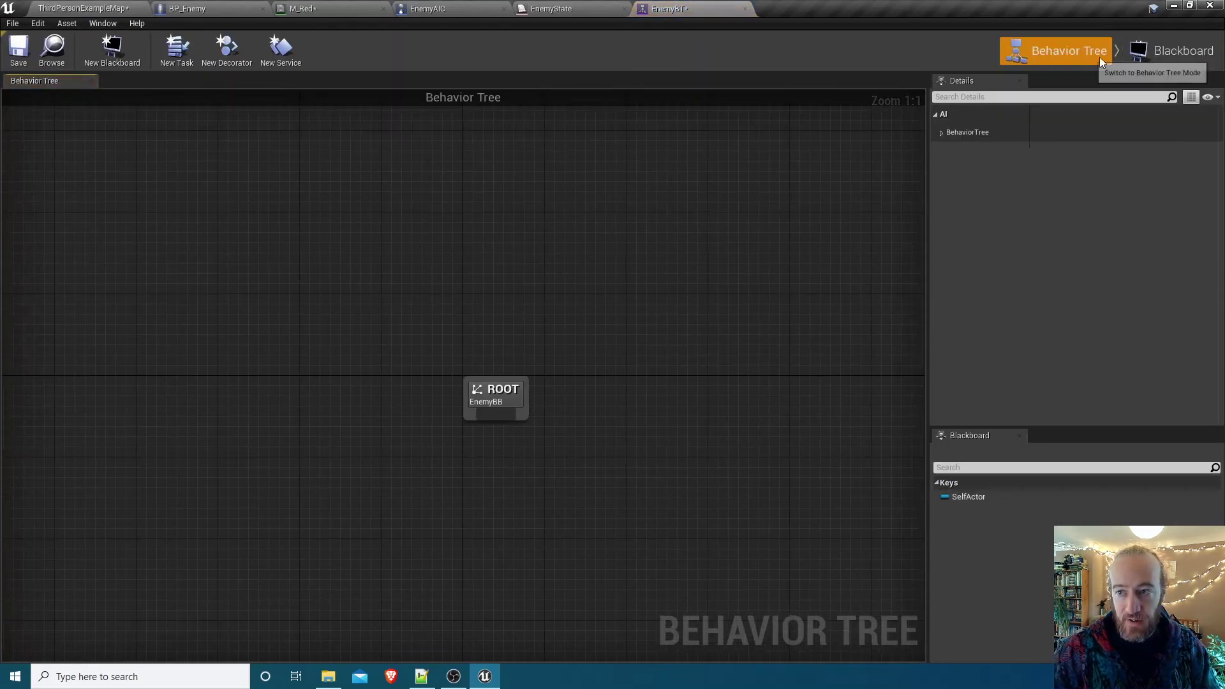
{"action": "left_click", "coordinate": [1170, 53]}
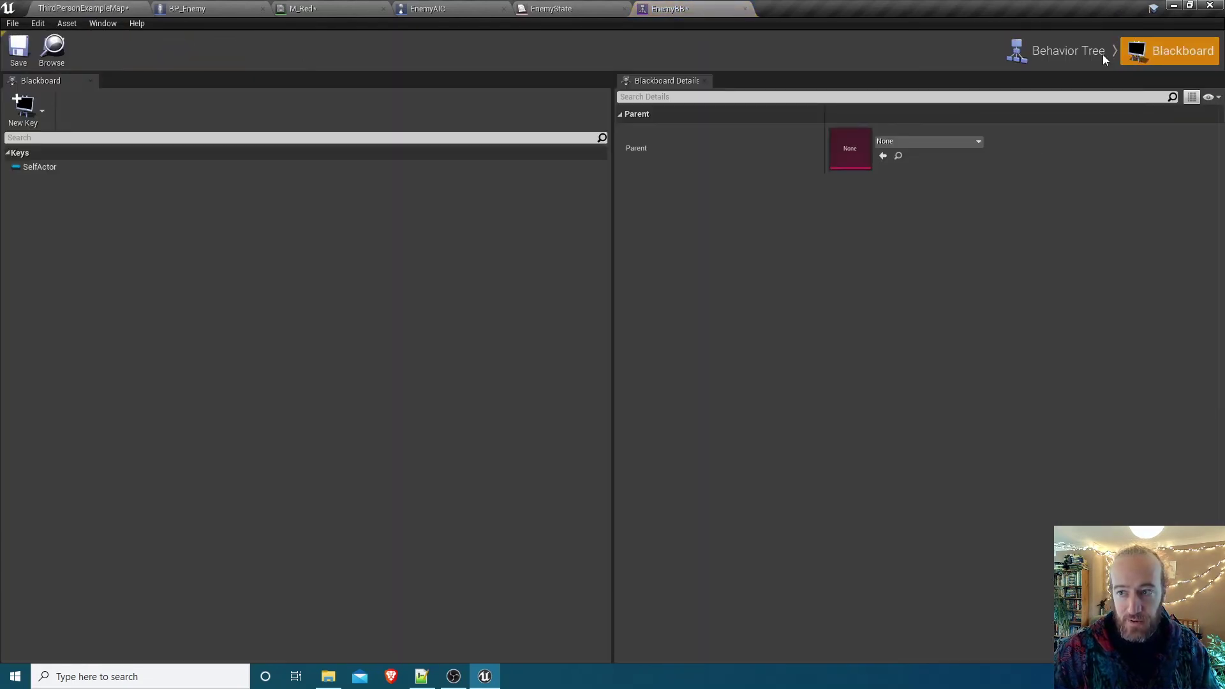
{"action": "left_click", "coordinate": [1066, 52]}
{"action": "left_click", "coordinate": [1155, 52]}
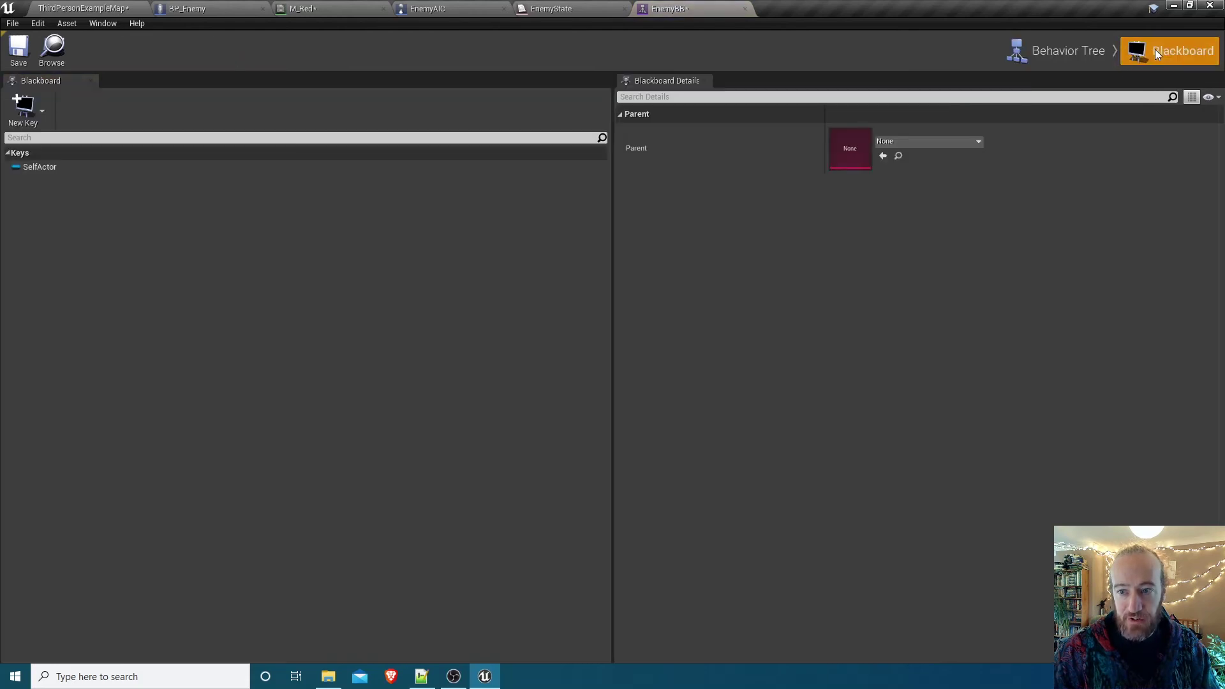
{"action": "left_click", "coordinate": [1077, 50]}
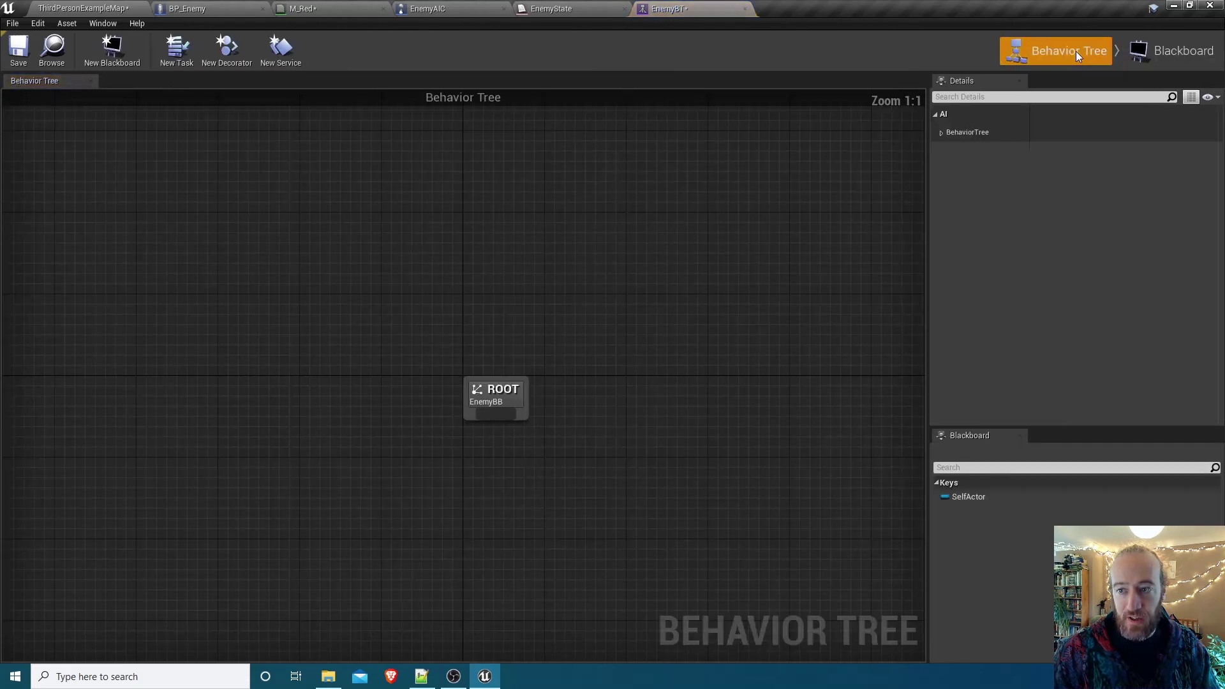
- Set EnemyBT's Blackboard Asset to EnemyBB and check the Blackboard and Behavior Tree modes
{"action": "left_click", "coordinate": [942, 132]}
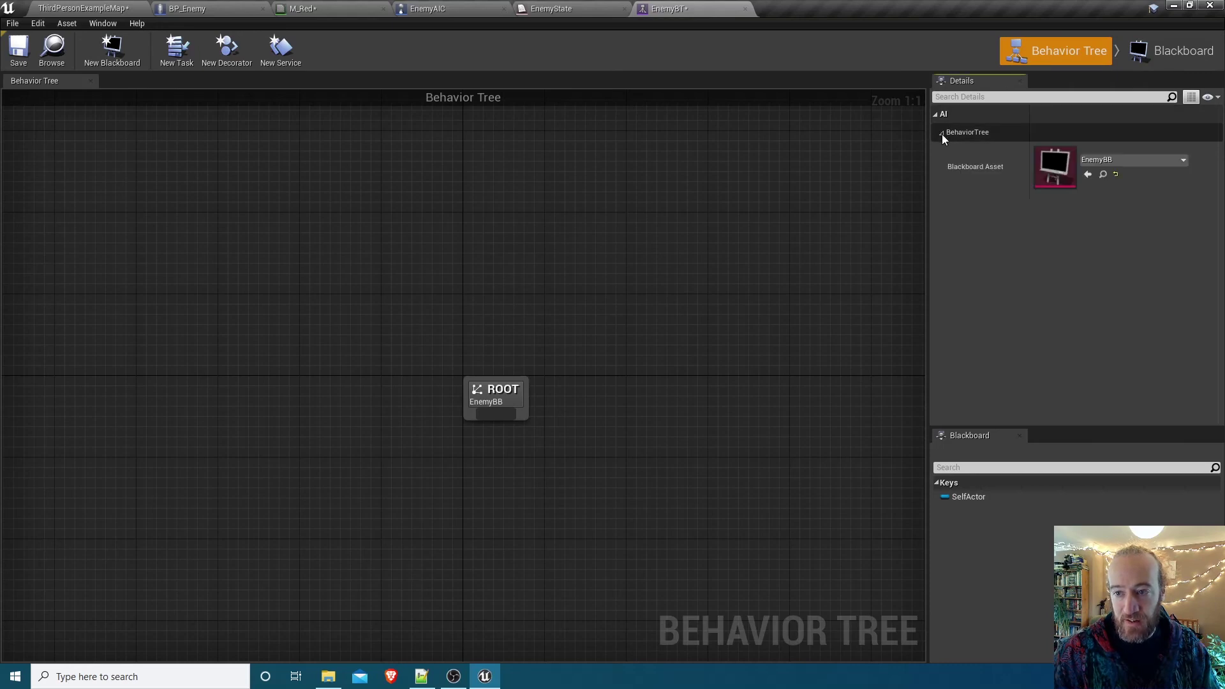
{"action": "left_click", "coordinate": [1116, 160]}
{"action": "left_click", "coordinate": [1049, 255]}
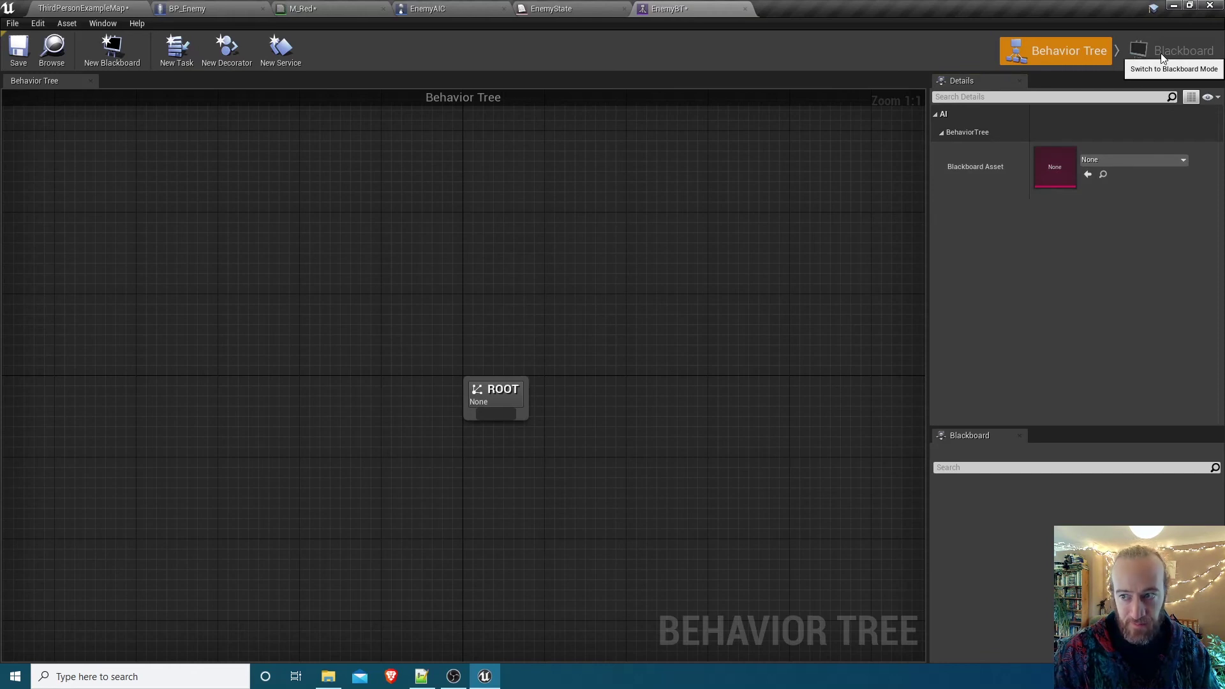
{"action": "left_click", "coordinate": [1119, 161]}
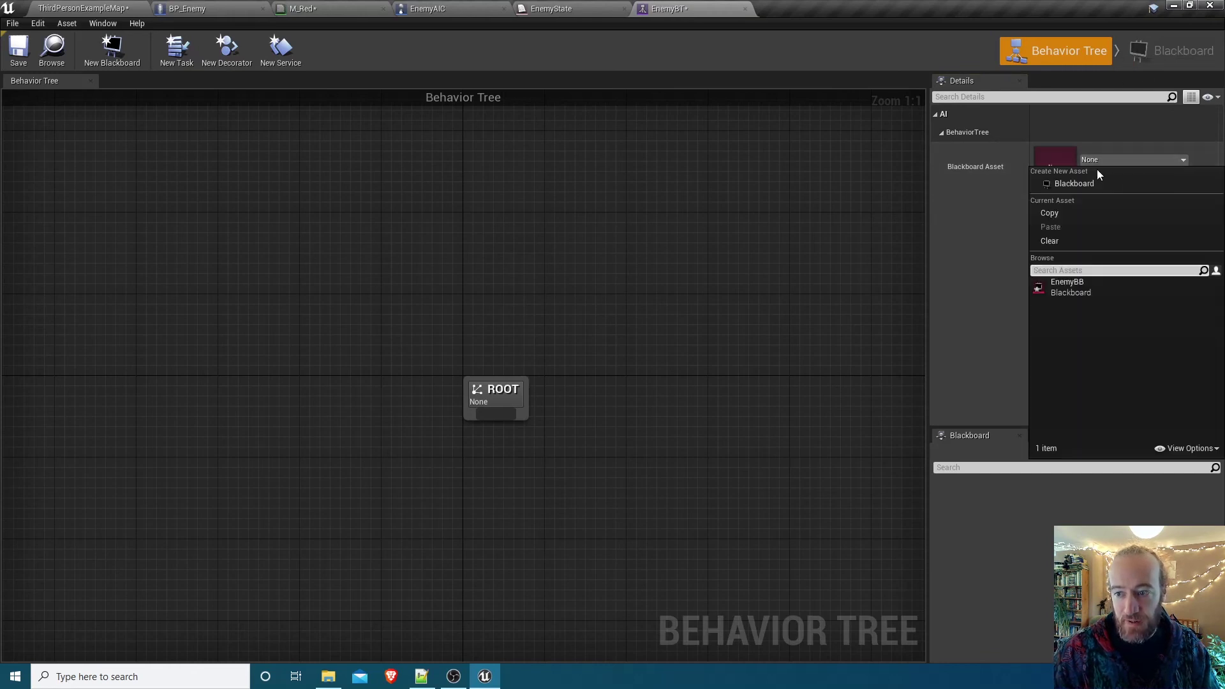
{"action": "left_click", "coordinate": [1077, 289]}
{"action": "left_click", "coordinate": [1151, 57]}
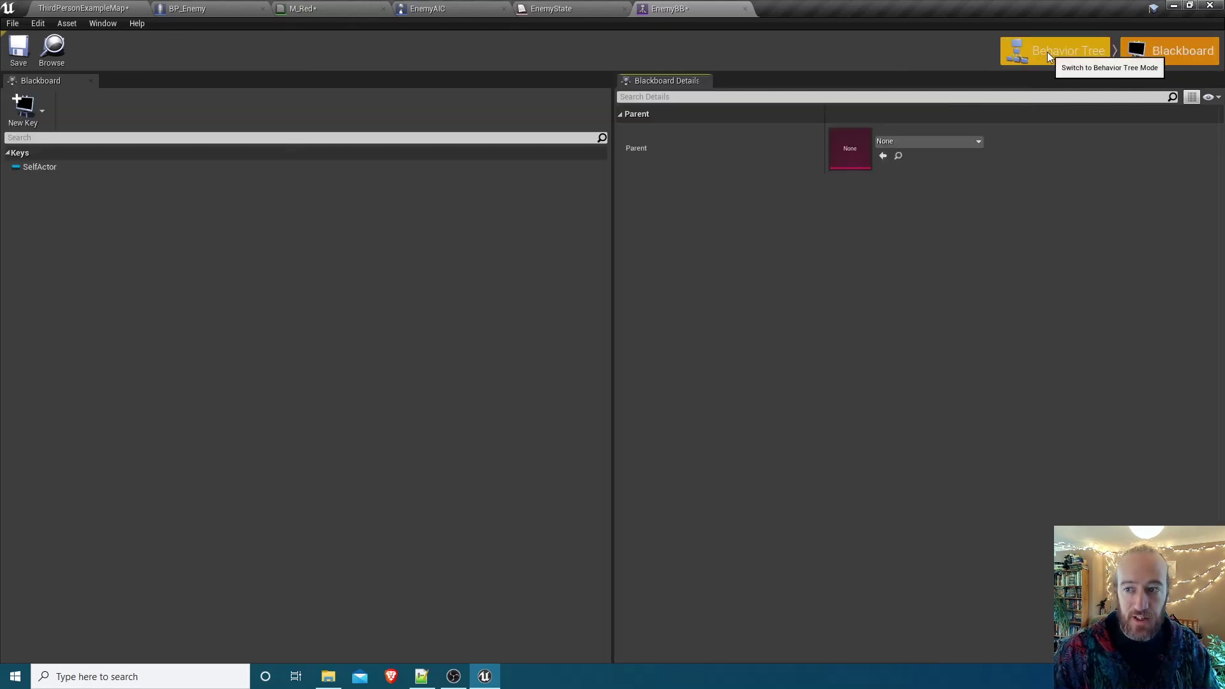
{"action": "left_click", "coordinate": [1046, 52]}
{"action": "left_click", "coordinate": [1161, 56]}
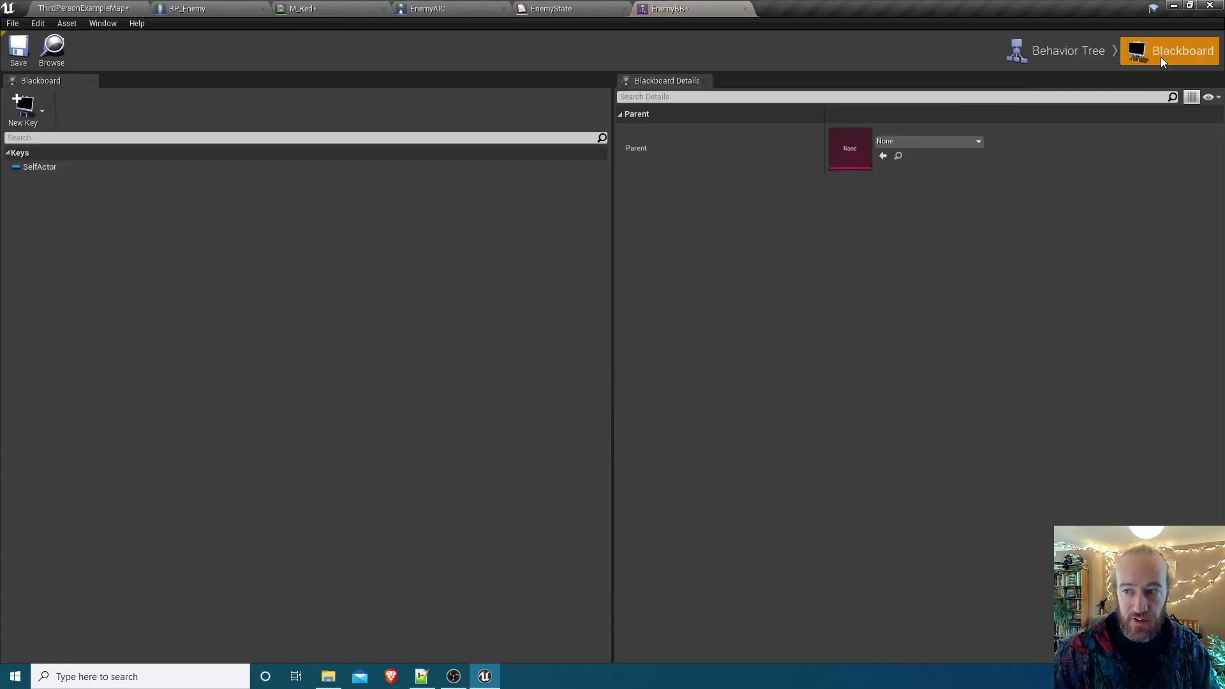
{"action": "left_click", "coordinate": [1038, 51]}
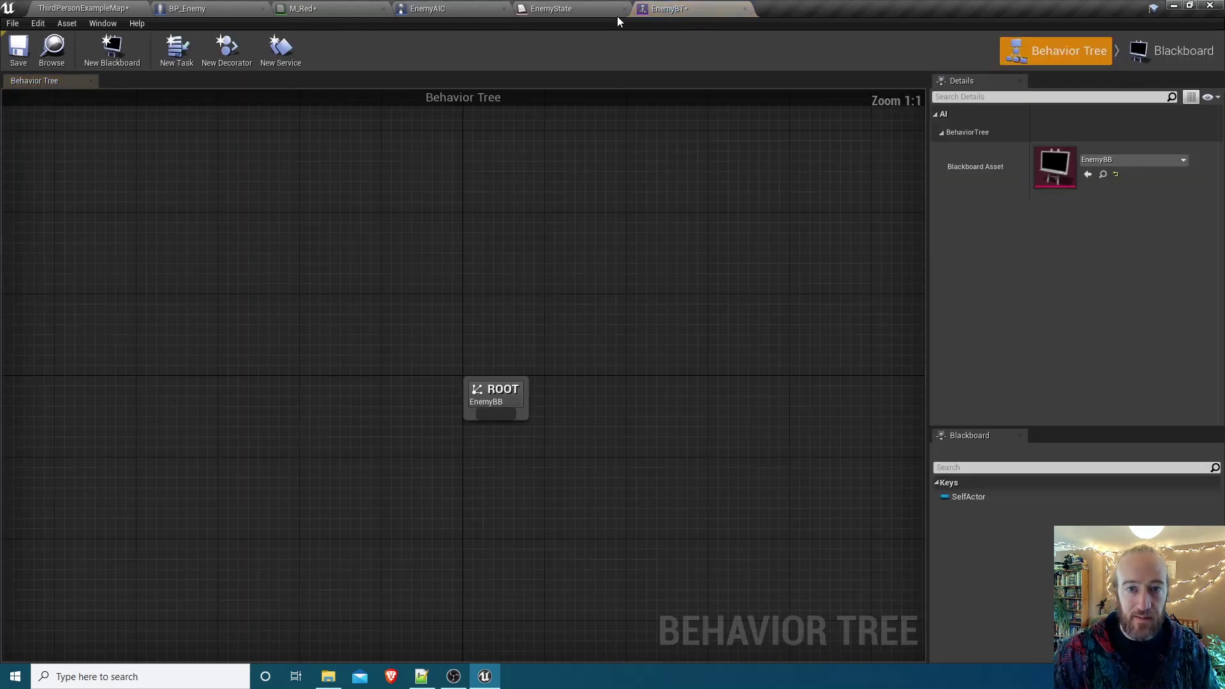
- Zoom out over the ThirdPersonExampleMap room and select the LightmassImportanceVolume and PostProcessVolume
{"action": "left_click", "coordinate": [94, 11]}
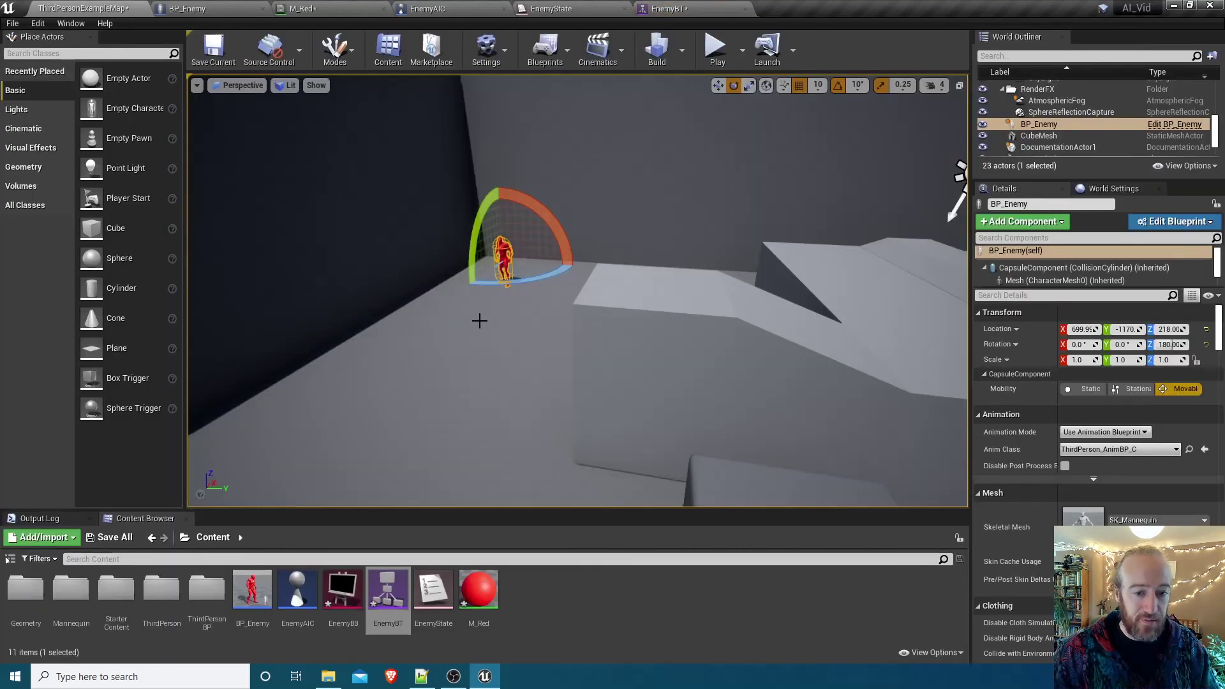
{"action": "scroll", "coordinate": [753, 381], "scroll_direction": "up", "scroll_amount": 3}
{"action": "scroll", "coordinate": [754, 382], "scroll_direction": "down", "scroll_amount": 5}
{"action": "scroll", "coordinate": [753, 382], "scroll_direction": "down", "scroll_amount": 8}
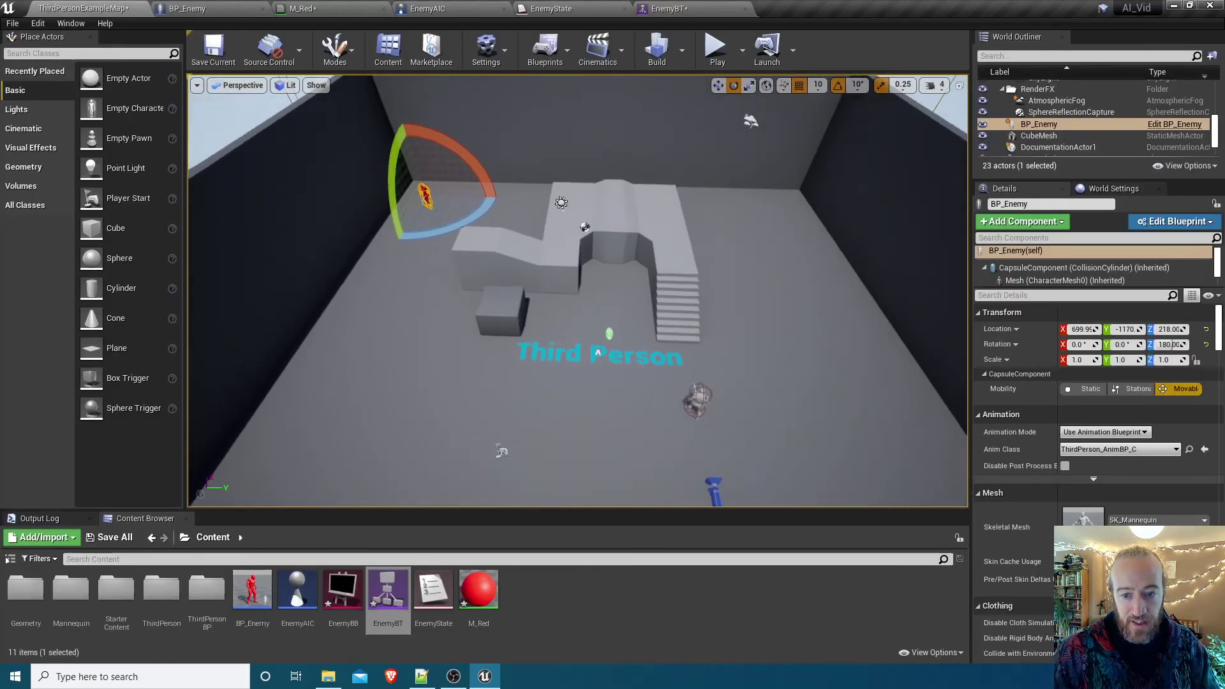
{"action": "scroll", "coordinate": [753, 381], "scroll_direction": "down", "scroll_amount": 2}
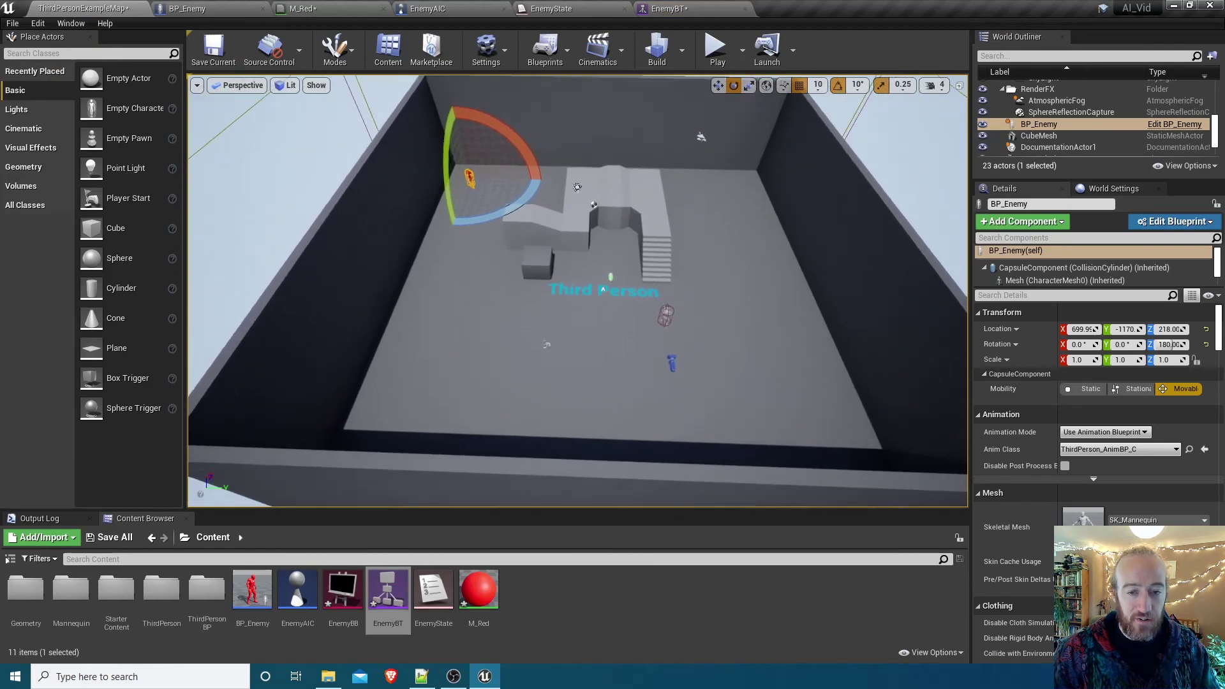
{"action": "mouse_move", "coordinate": [753, 382]}
{"action": "right_mouse_down"}
{"action": "mouse_move", "coordinate": [734, 383]}
{"action": "mouse_move", "coordinate": [746, 381]}
{"action": "right_mouse_up"}
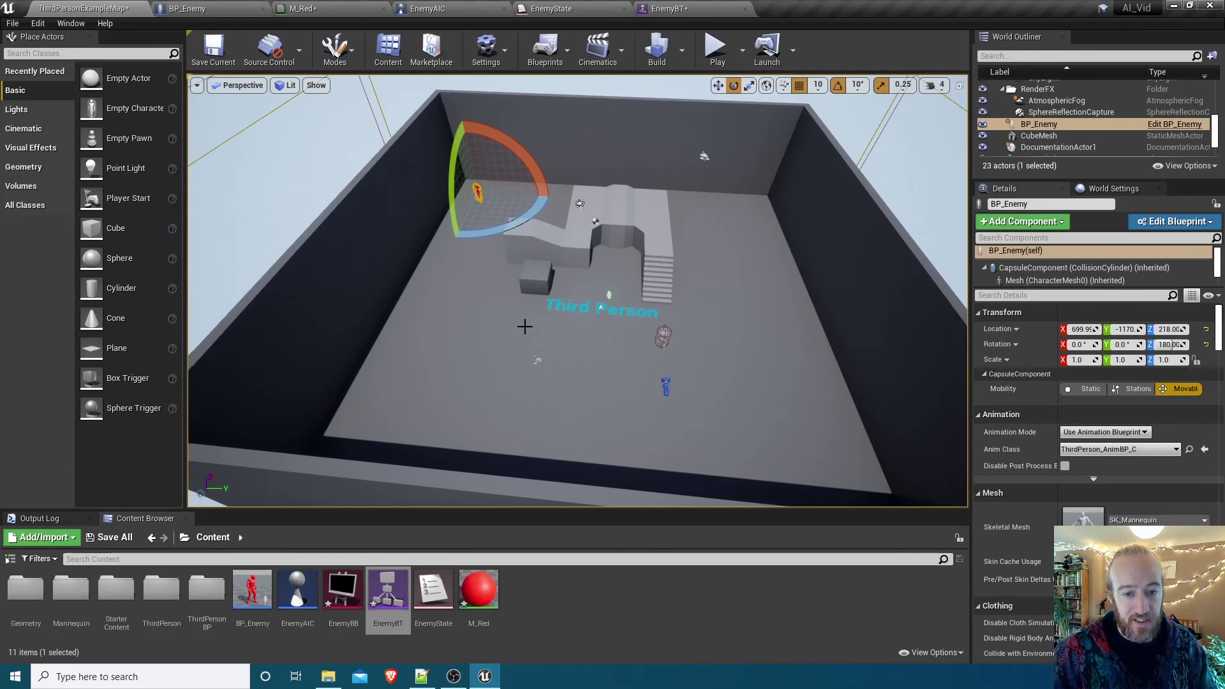
{"action": "scroll", "coordinate": [543, 230], "scroll_direction": "down", "scroll_amount": 2}
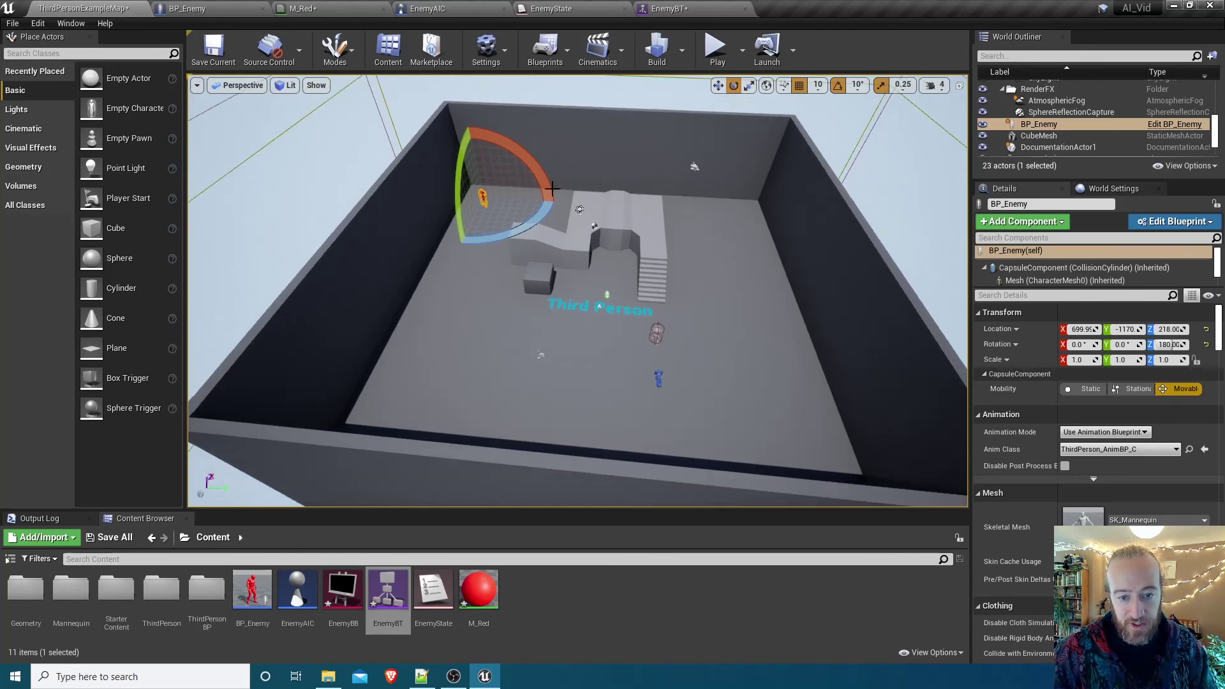
{"action": "scroll", "coordinate": [826, 253], "scroll_direction": "down", "scroll_amount": 4}
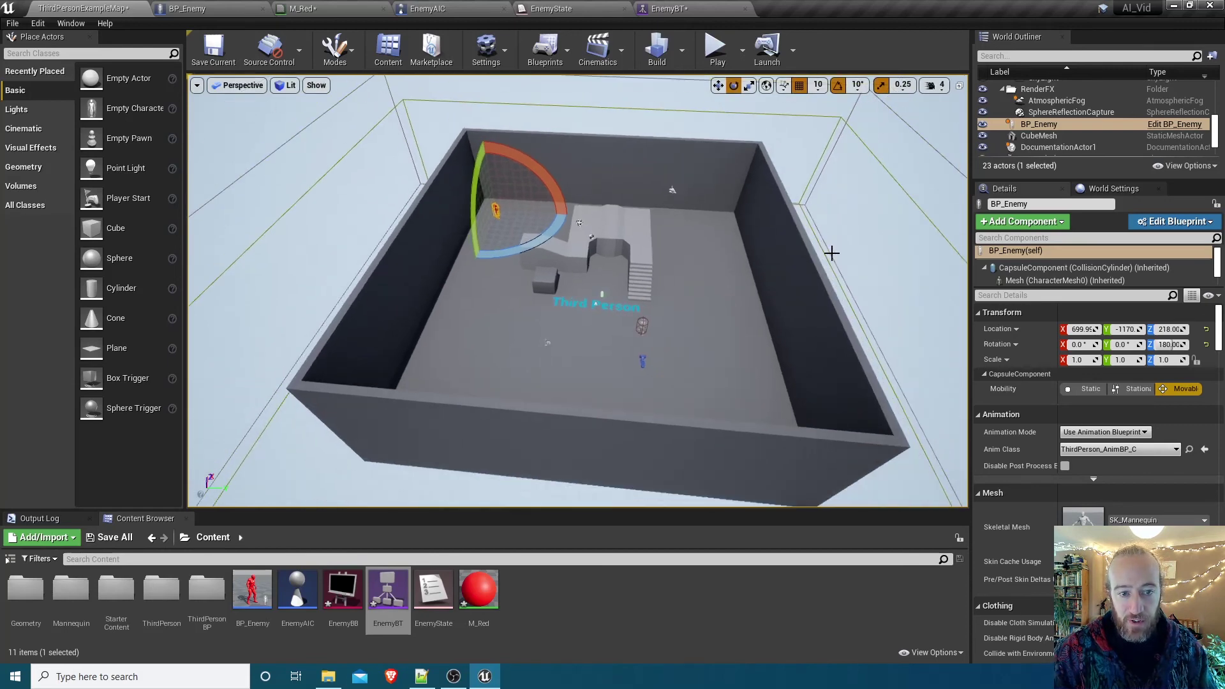
{"action": "scroll", "coordinate": [824, 253], "scroll_direction": "down", "scroll_amount": 1}
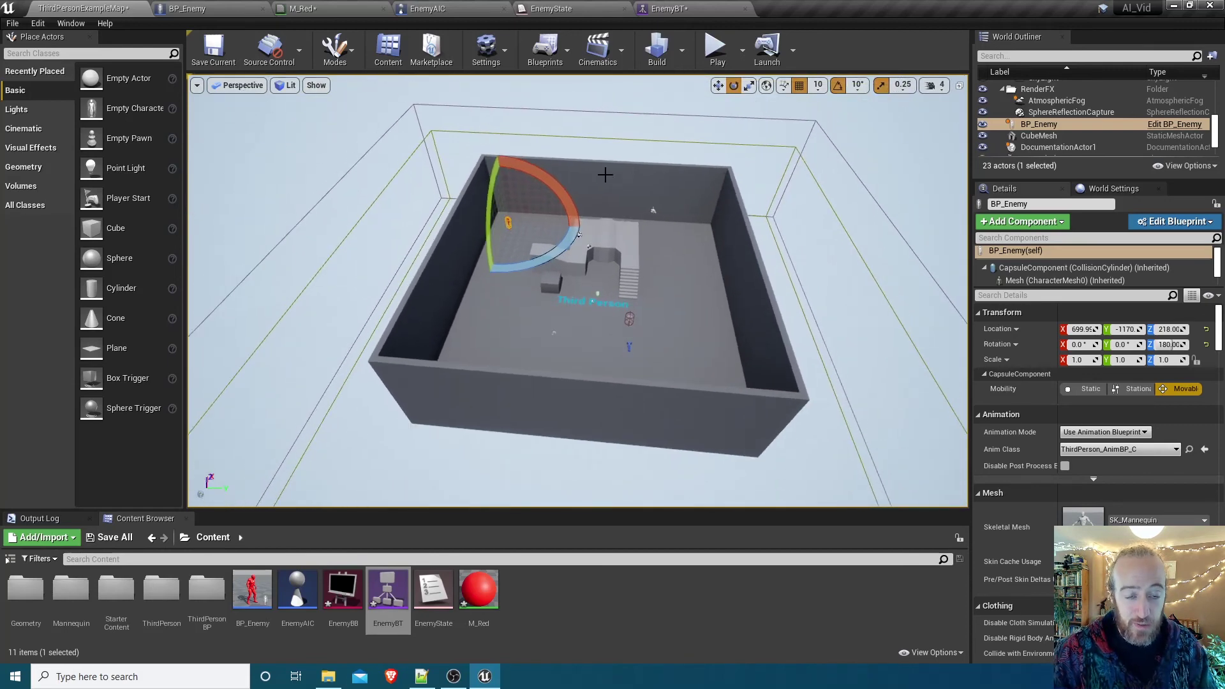
{"action": "left_click", "coordinate": [472, 132]}
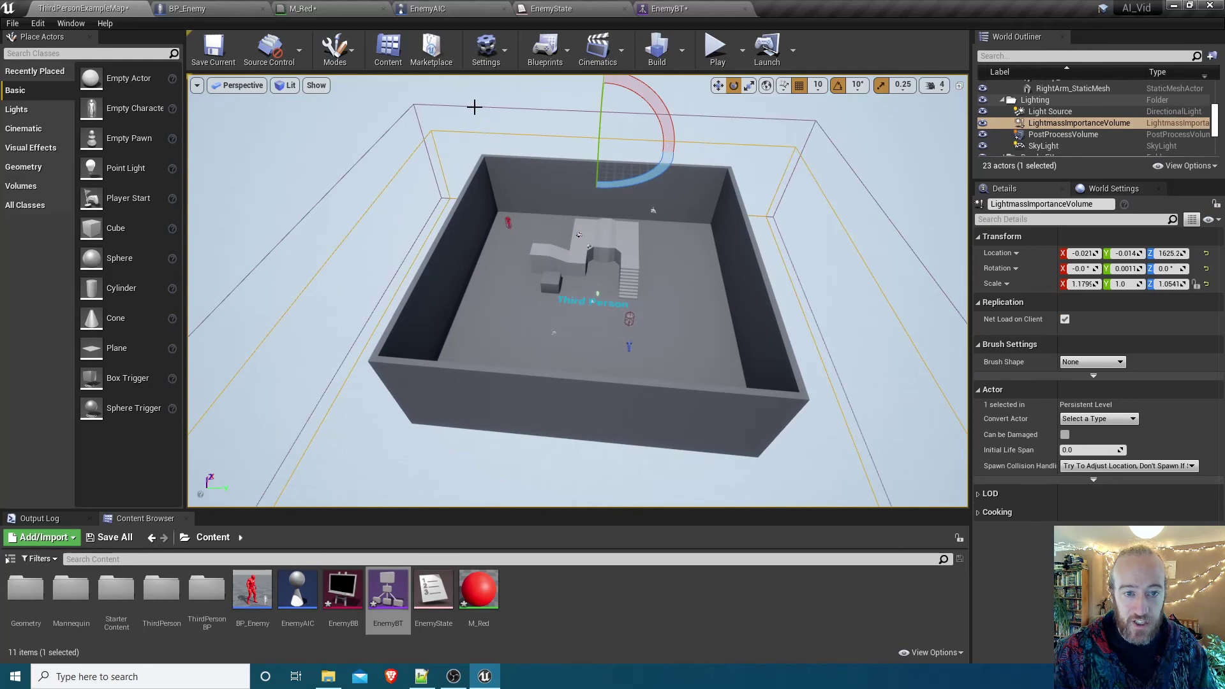
{"action": "left_click", "coordinate": [474, 106]}
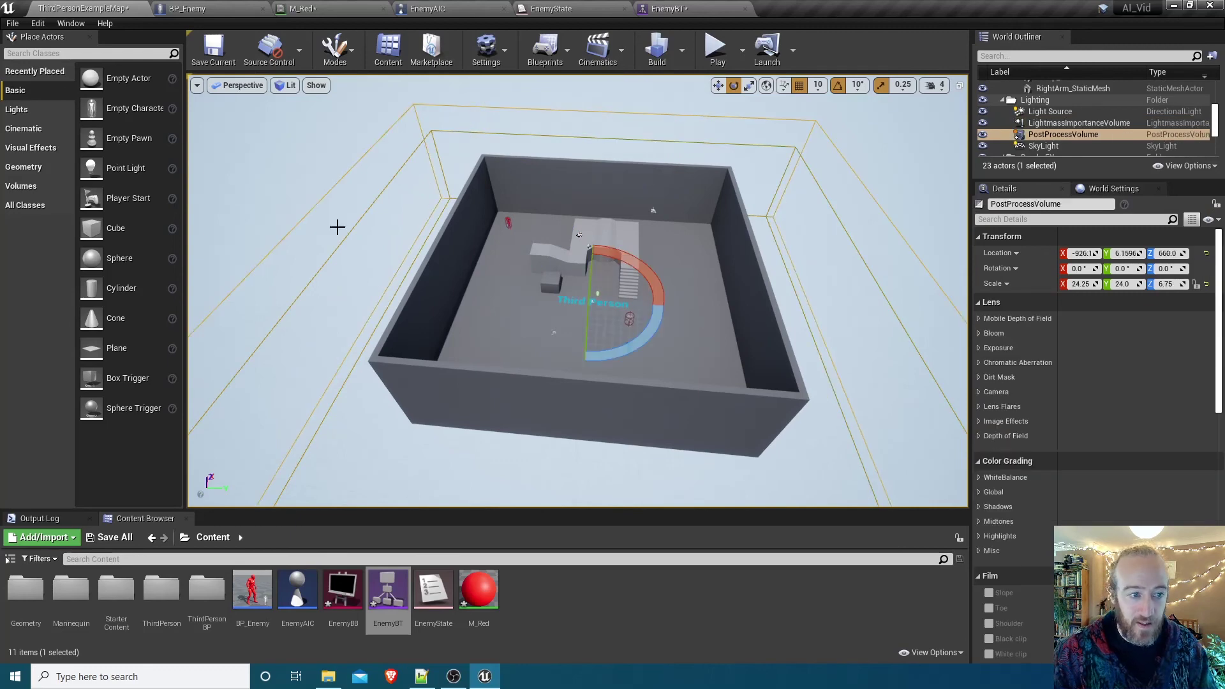
- Place a Nav Mesh Bounds Volume from the Volumes list into the room
{"action": "left_click", "coordinate": [21, 191]}
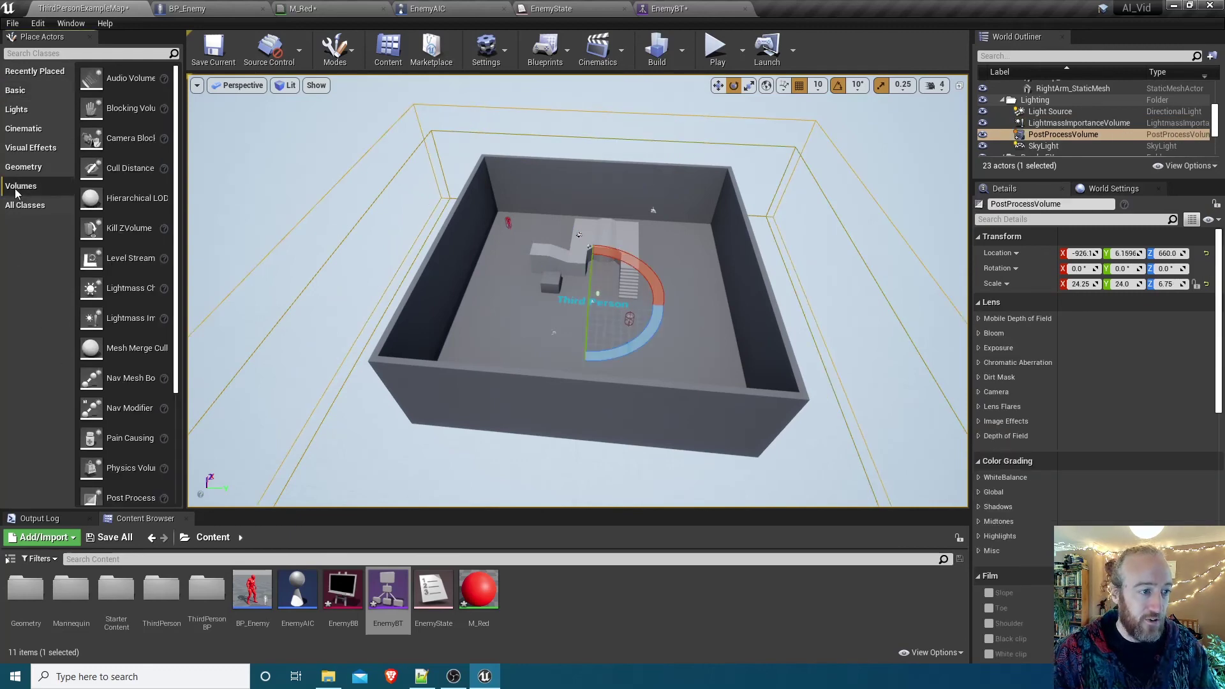
{"action": "scroll", "coordinate": [115, 345], "scroll_direction": "down", "scroll_amount": 3}
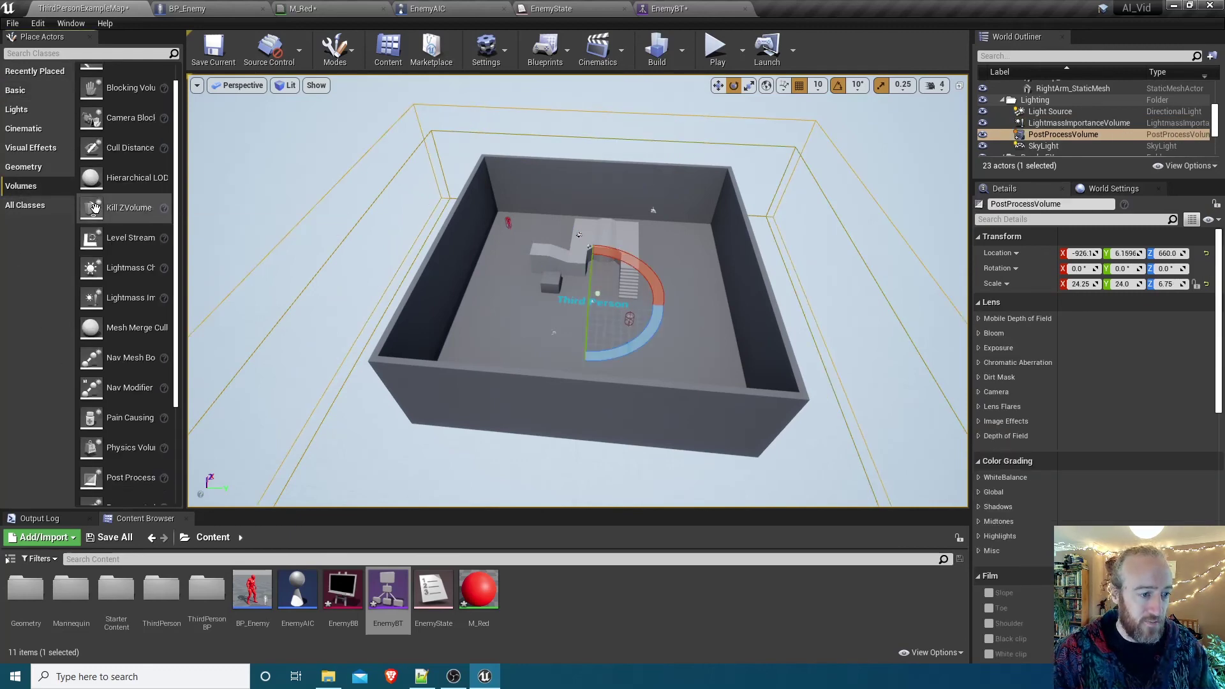
{"action": "left_click", "coordinate": [142, 345]}
{"action": "left_click_drag", "start_coordinate": [141, 345], "coordinate": [593, 297]}
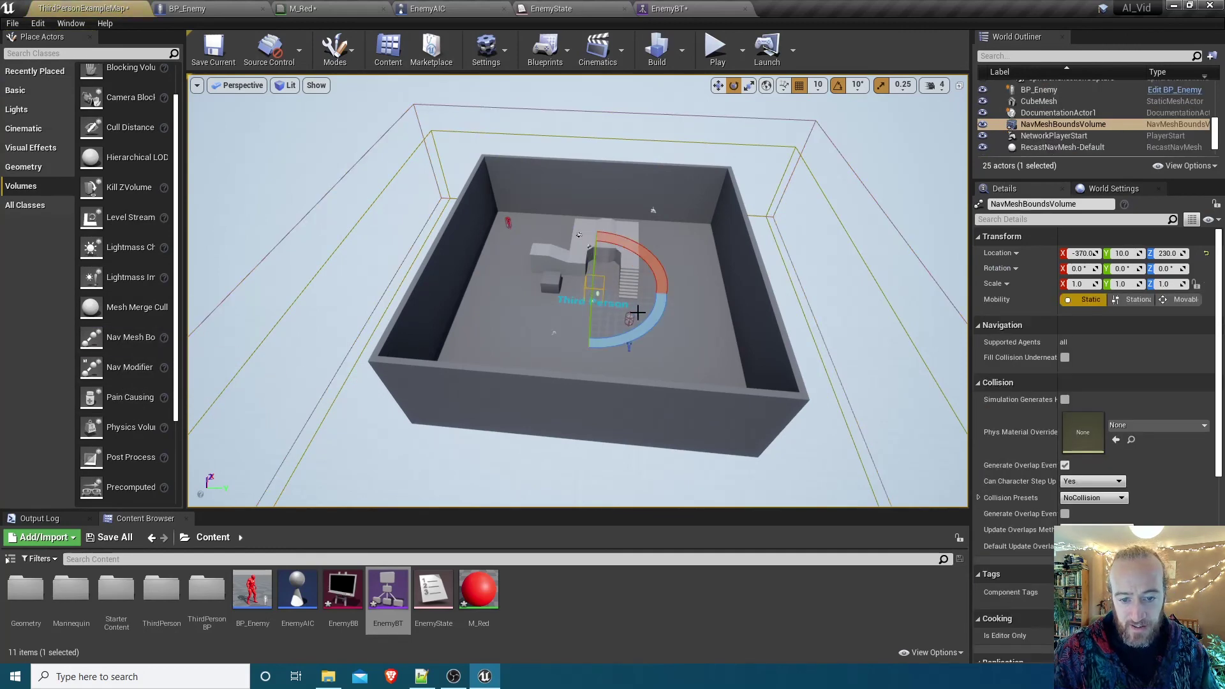
- Scale the Nav Mesh Bounds Volume to 16.0 × 18.75 × 7.0 to cover the whole room
{"action": "key", "text": "r"}
{"action": "left_click_drag", "start_coordinate": [636, 292], "coordinate": [702, 293]}
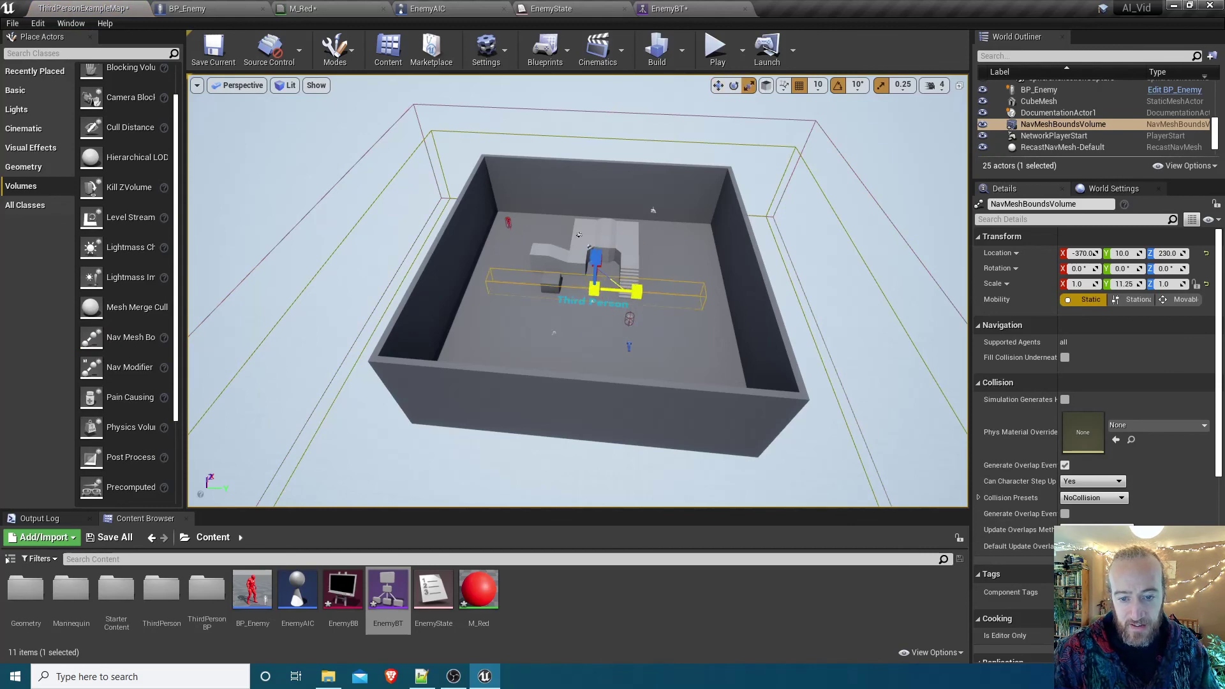
{"action": "right_click_drag", "start_coordinate": [642, 270], "coordinate": [544, 291]}
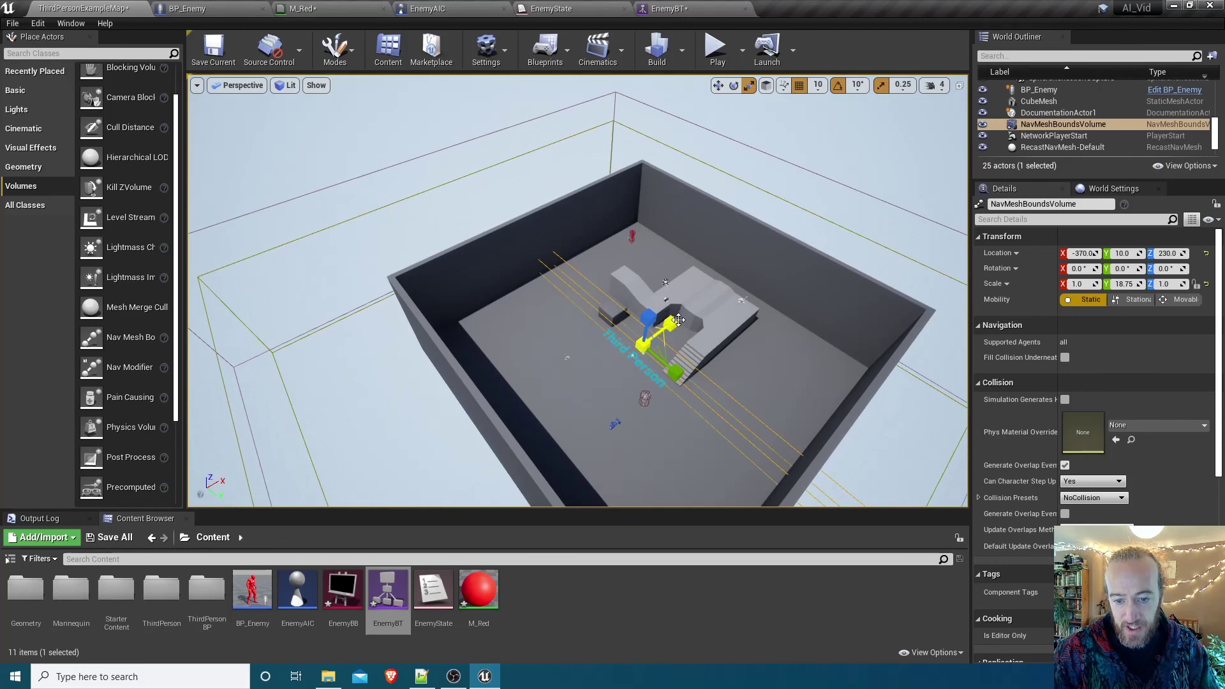
{"action": "left_click_drag", "start_coordinate": [671, 323], "coordinate": [739, 281]}
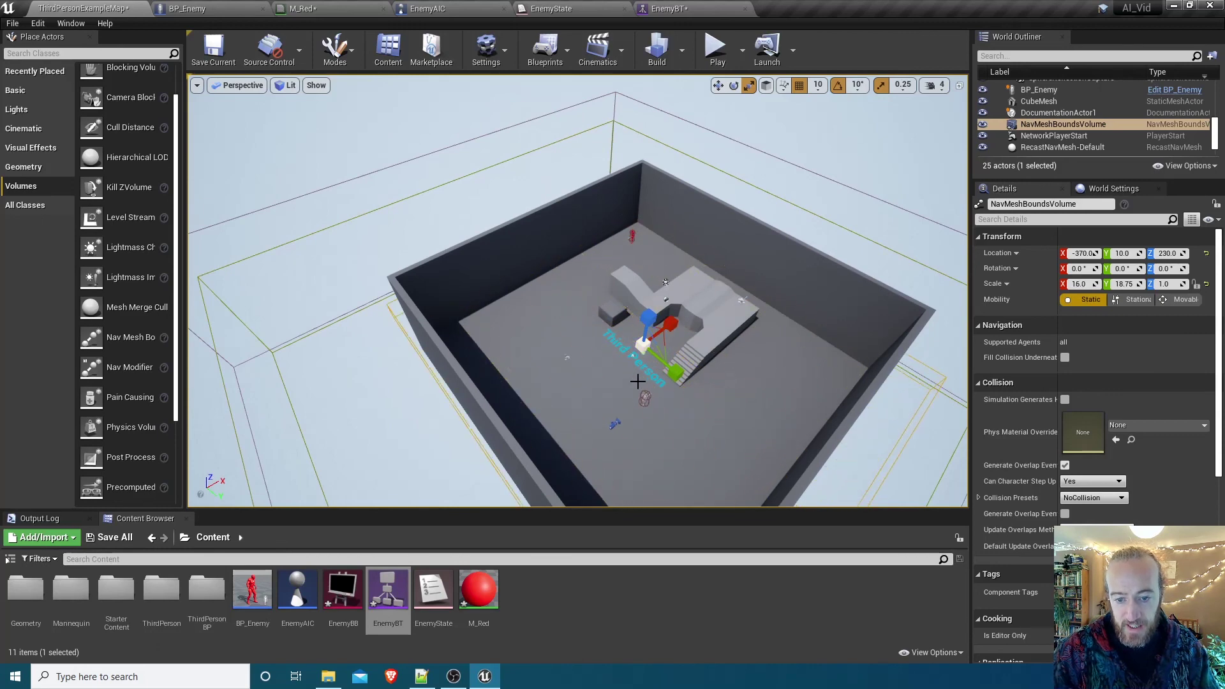
{"action": "left_click_drag", "start_coordinate": [648, 317], "coordinate": [650, 275]}
{"action": "right_click_drag", "start_coordinate": [651, 274], "coordinate": [484, 285]}
{"action": "key", "text": "p"}
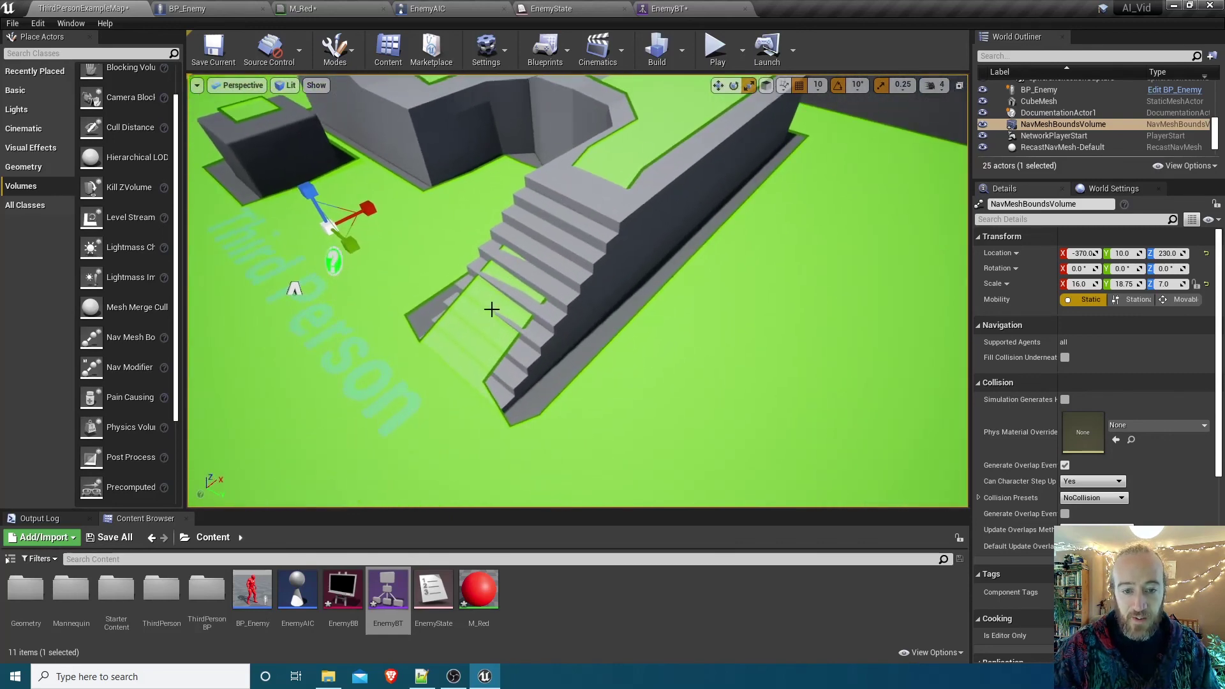
{"action": "scroll", "coordinate": [560, 224], "scroll_direction": "down", "scroll_amount": 3}
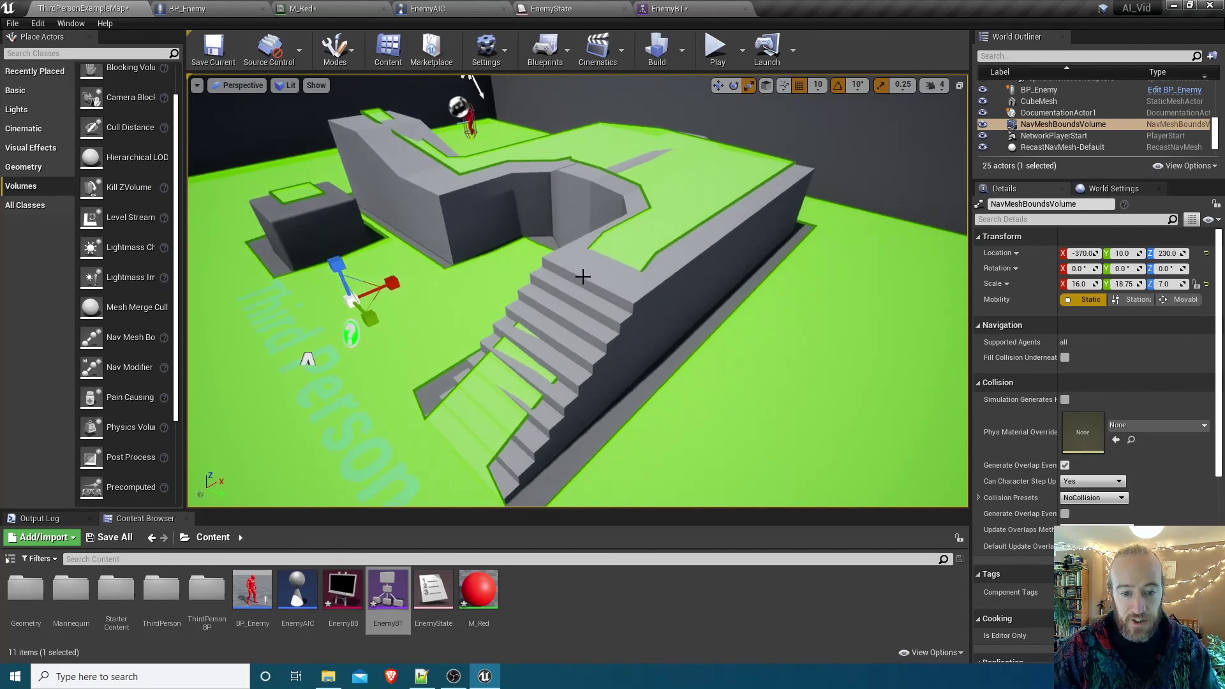
{"action": "right_click_drag", "start_coordinate": [599, 281], "coordinate": [537, 314]}
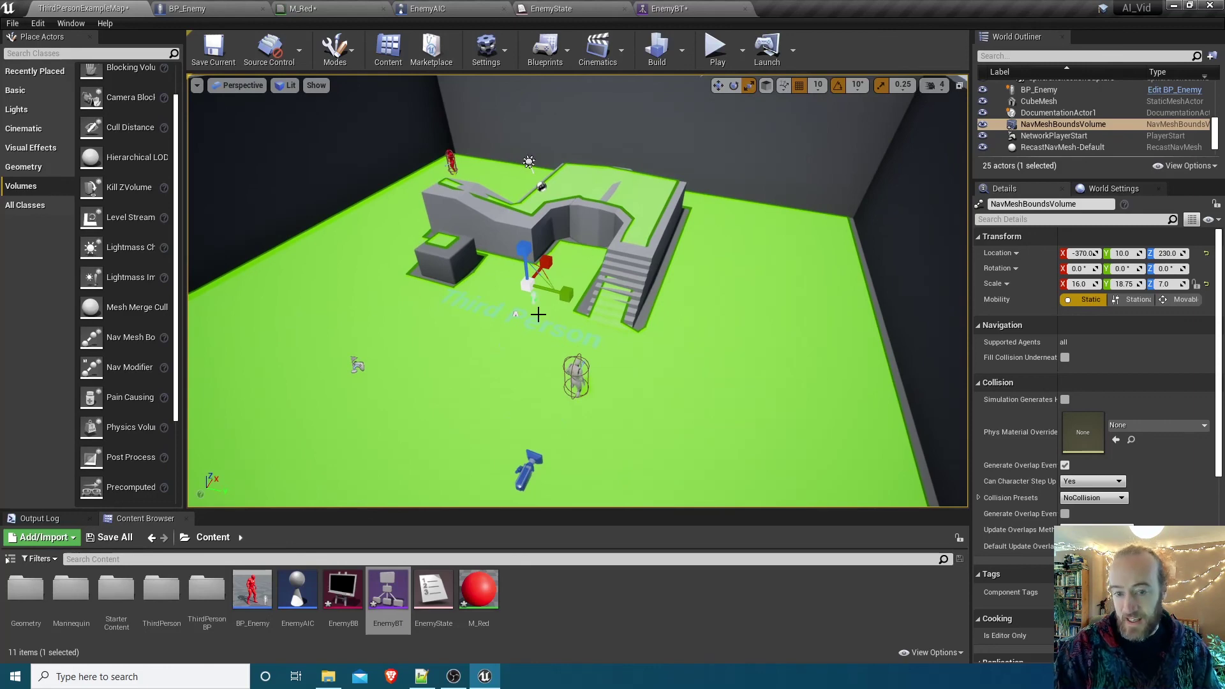
{"action": "key", "text": "p"}
{"action": "key", "text": "w"}
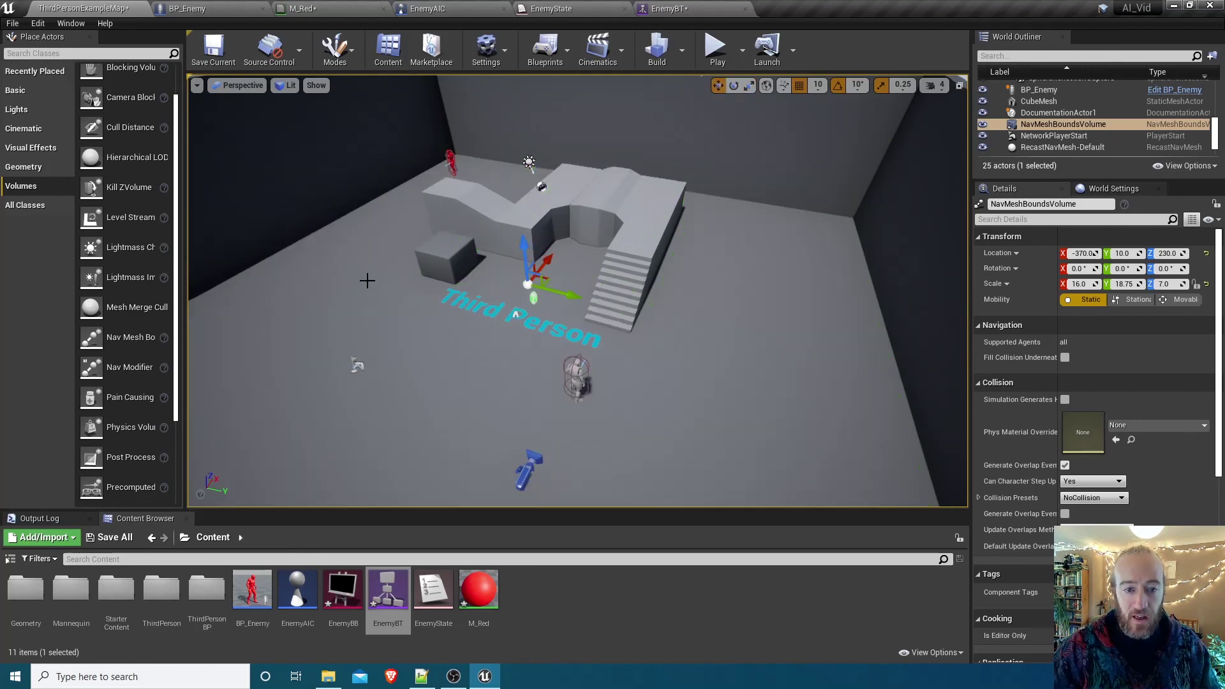
{"action": "mouse_move", "coordinate": [367, 281]}
{"action": "left_mouse_down"}
{"action": "mouse_move", "coordinate": [365, 252]}
{"action": "mouse_move", "coordinate": [371, 282]}
{"action": "left_mouse_up"}
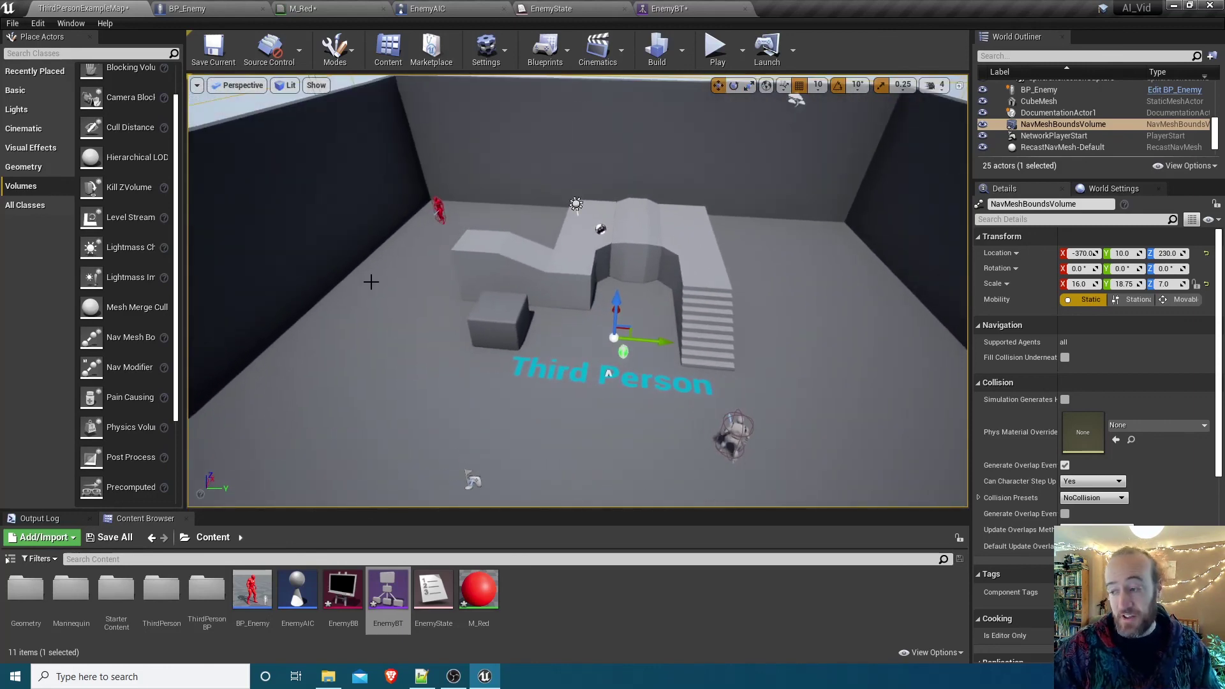